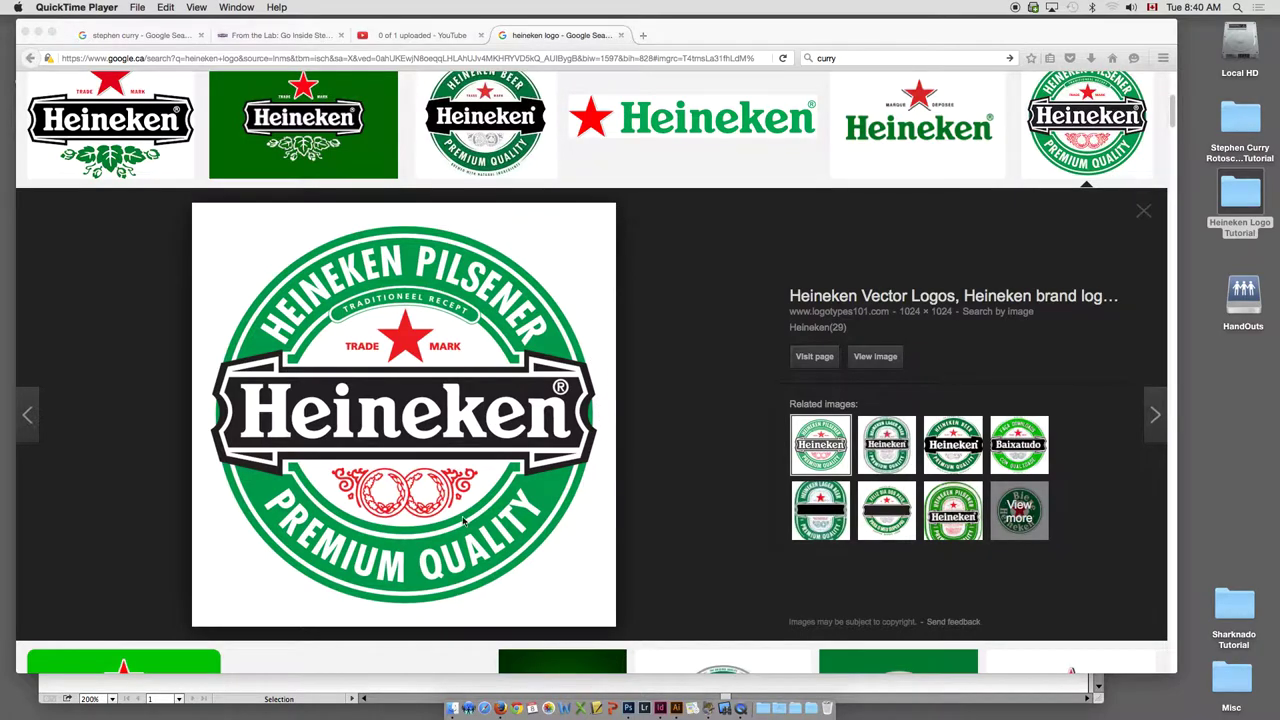
# Browse the Heineken logo image results, open the 1024 × 1024 Heineken Pilsener logo at full size and download it
pyautogui.scroll(10, 401, 178)
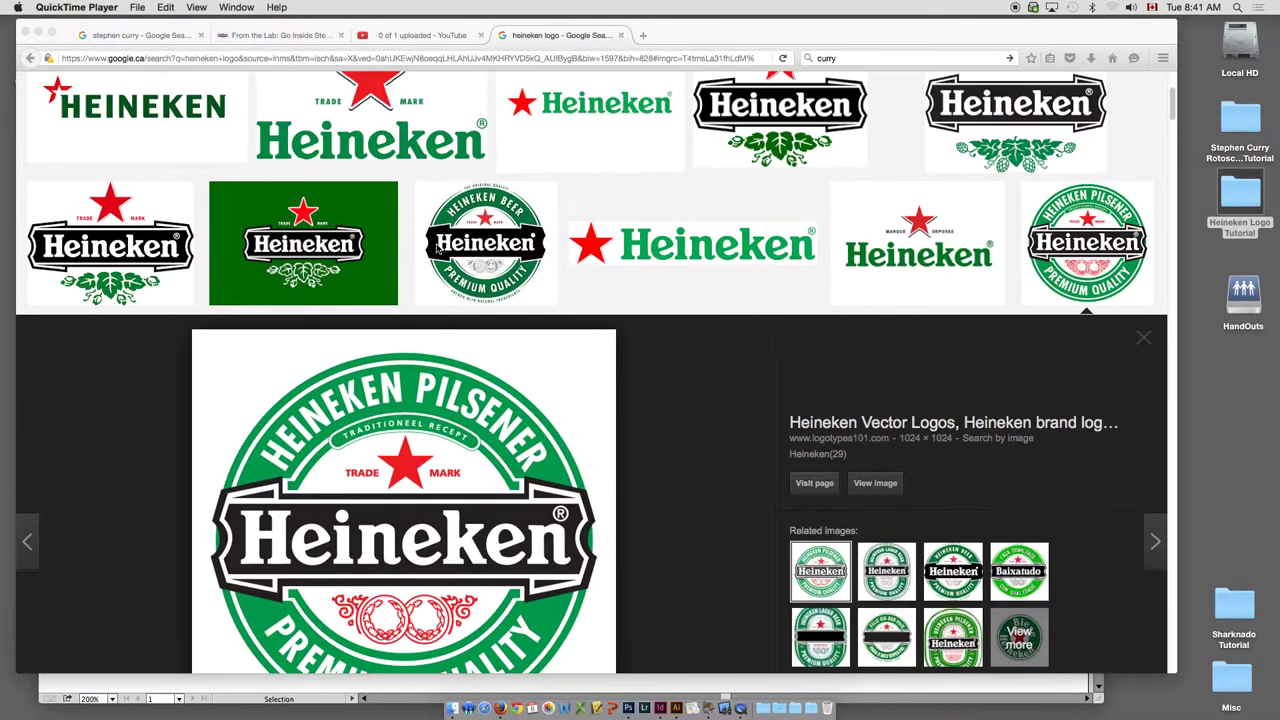
pyautogui.scroll(-3, 462, 307)
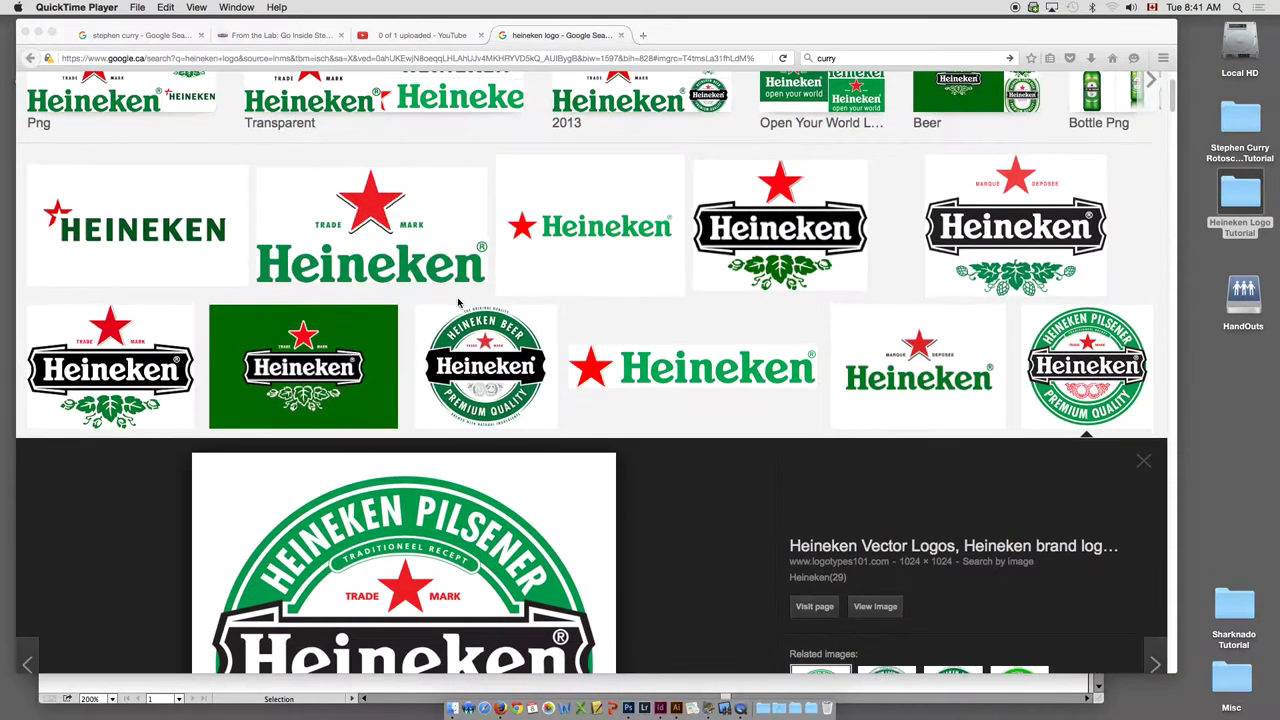
pyautogui.scroll(3, 457, 300)
pyautogui.scroll(-8, 320, 337)
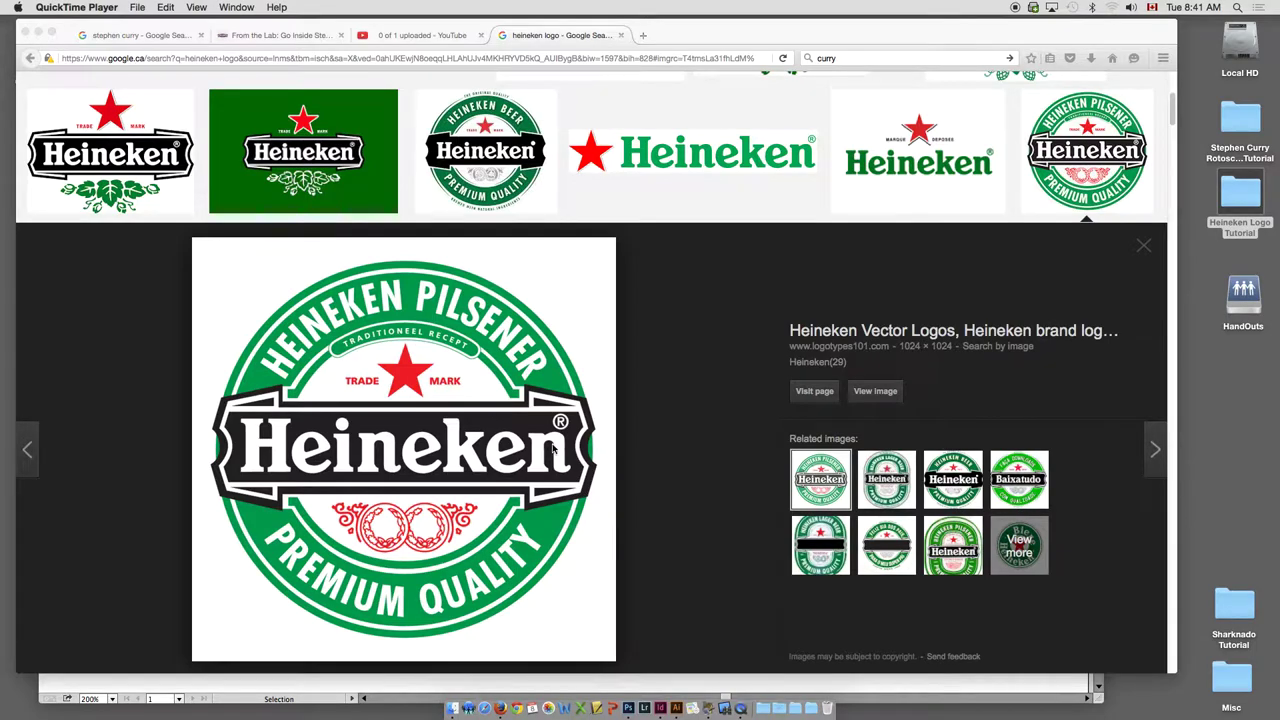
pyautogui.scroll(6, 641, 294)
pyautogui.scroll(-8, 650, 340)
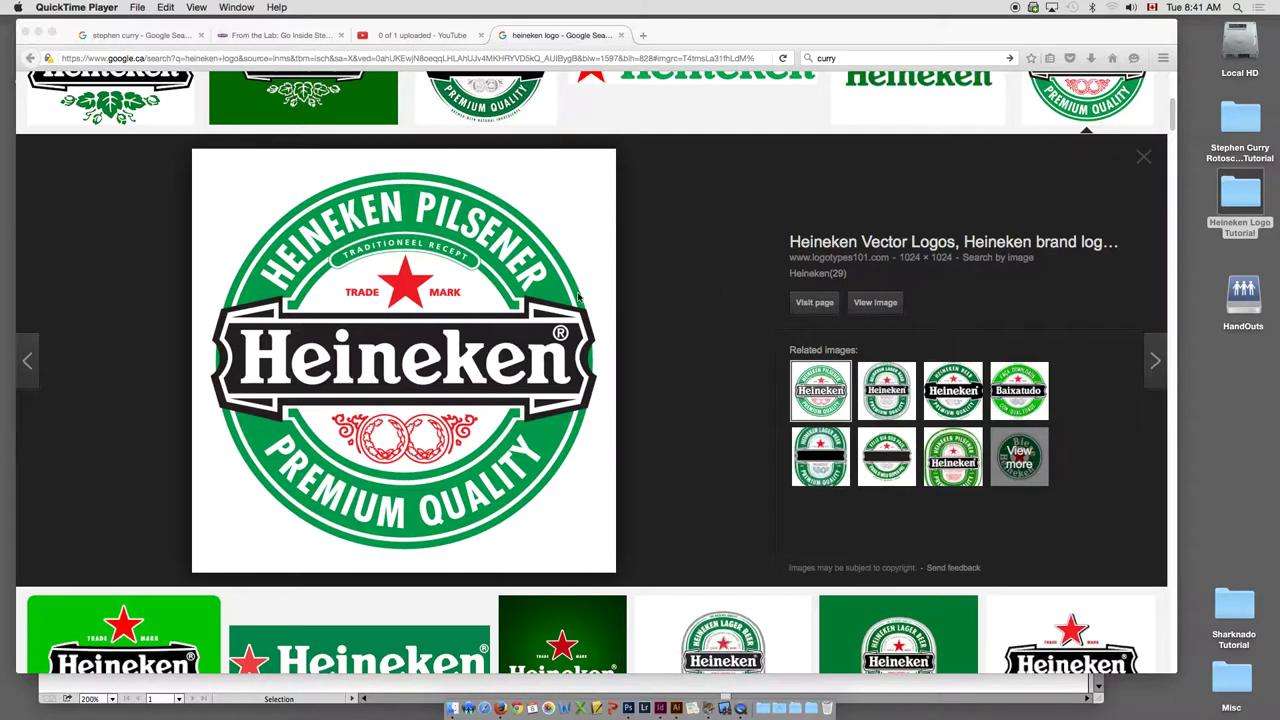
pyautogui.click(873, 308)
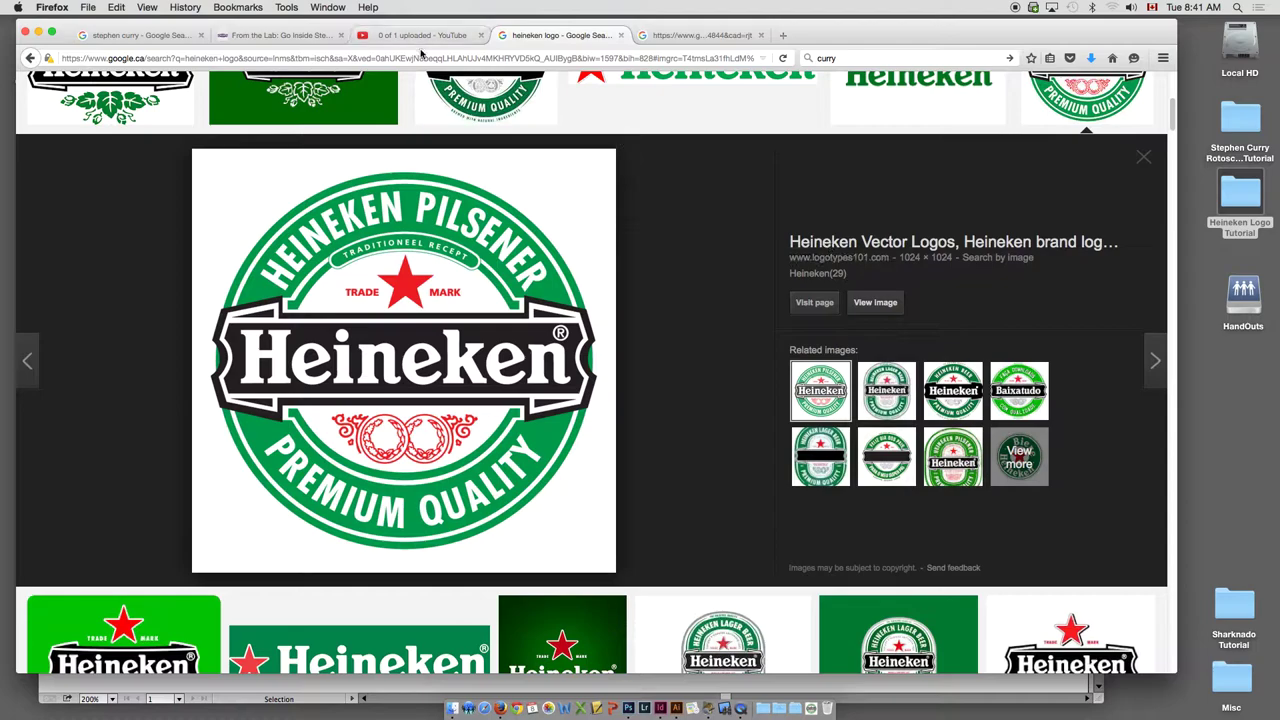
# Save a link to the Heineken logo results page in the Heineken Logo Tutorial folder on the desktop
pyautogui.click(420, 57)
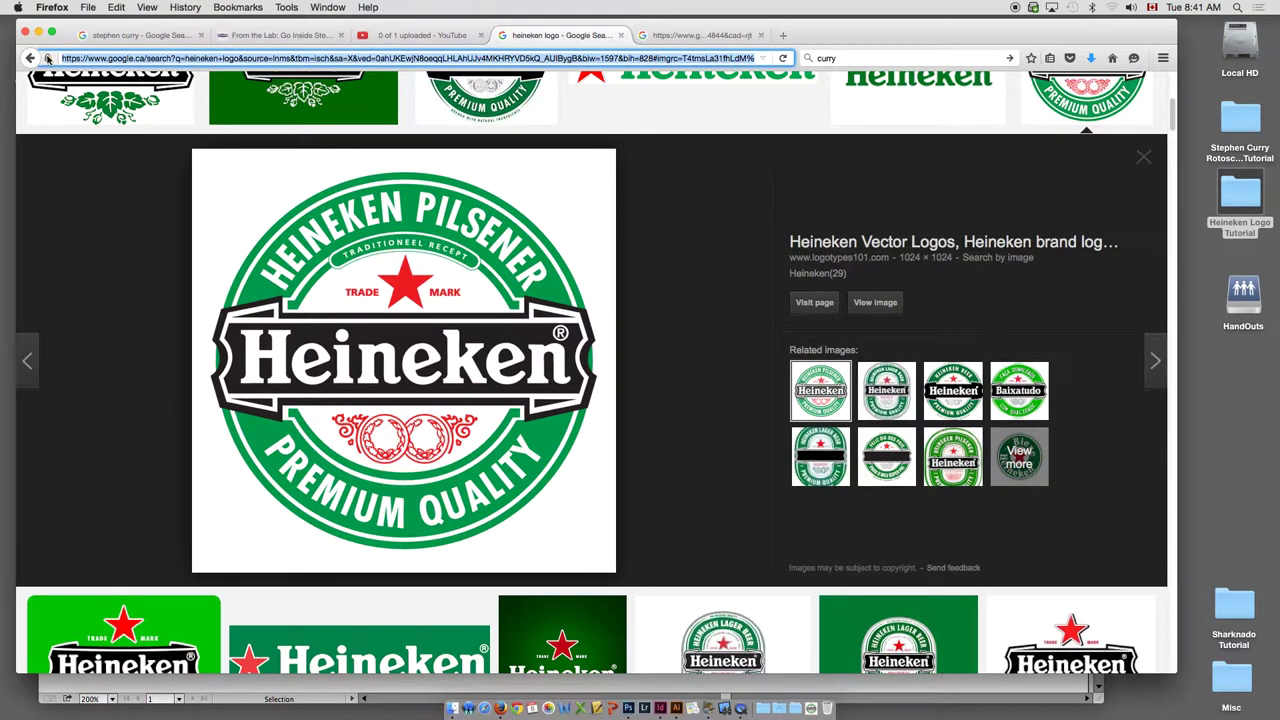
pyautogui.moveTo(47, 58); pyautogui.dragTo(1246, 206)
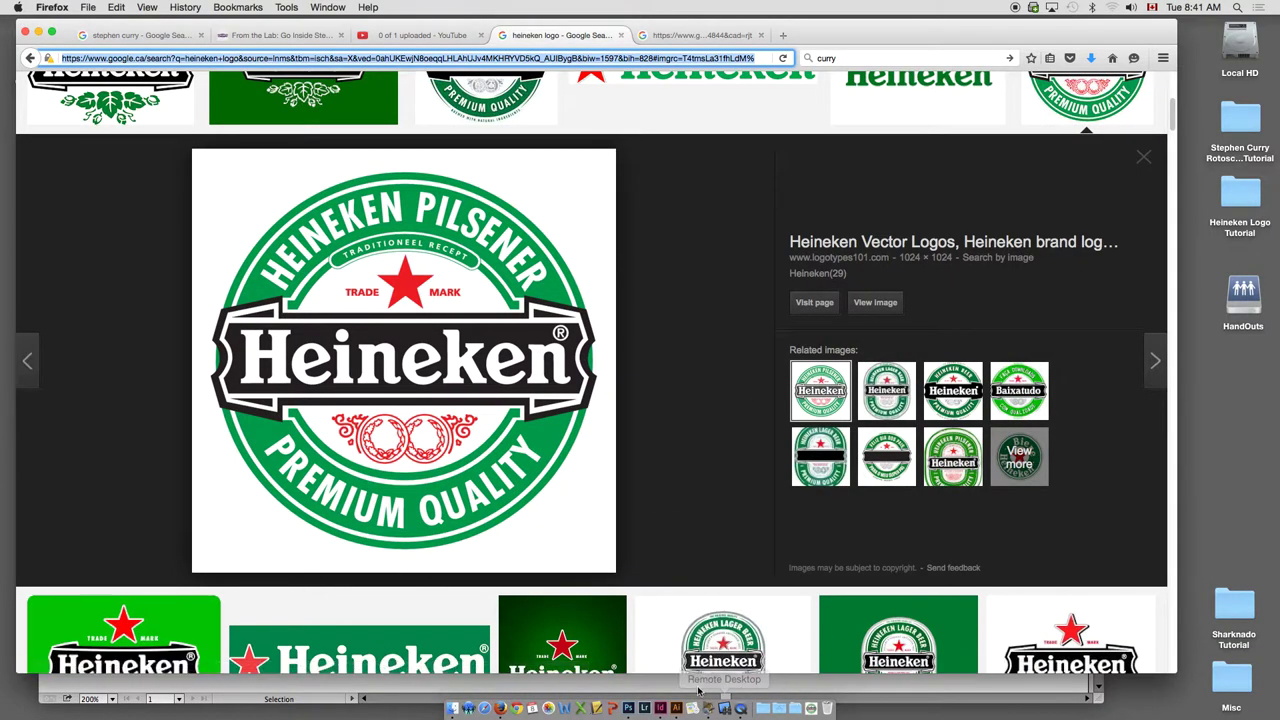
# Switch to Illustrator, minimize the open portrait document and create a portrait Letter document named Heineken Logo Retrace
pyautogui.click(675, 708)
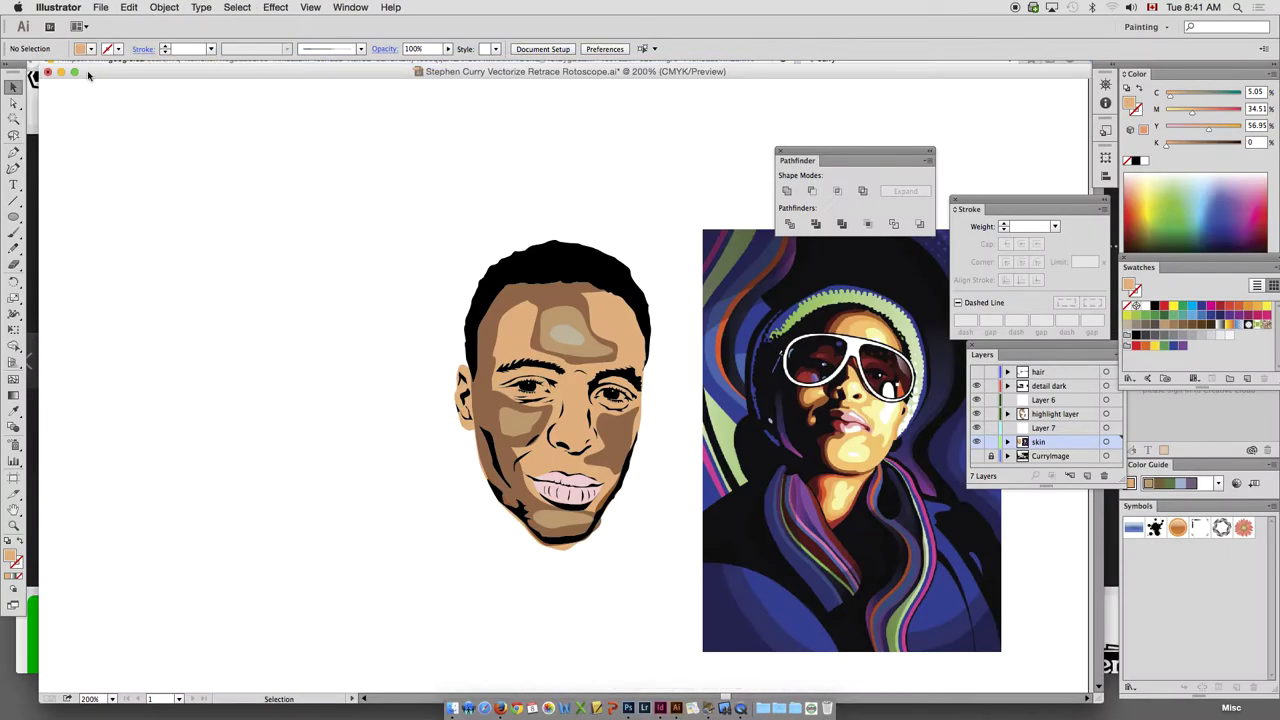
pyautogui.click(61, 73)
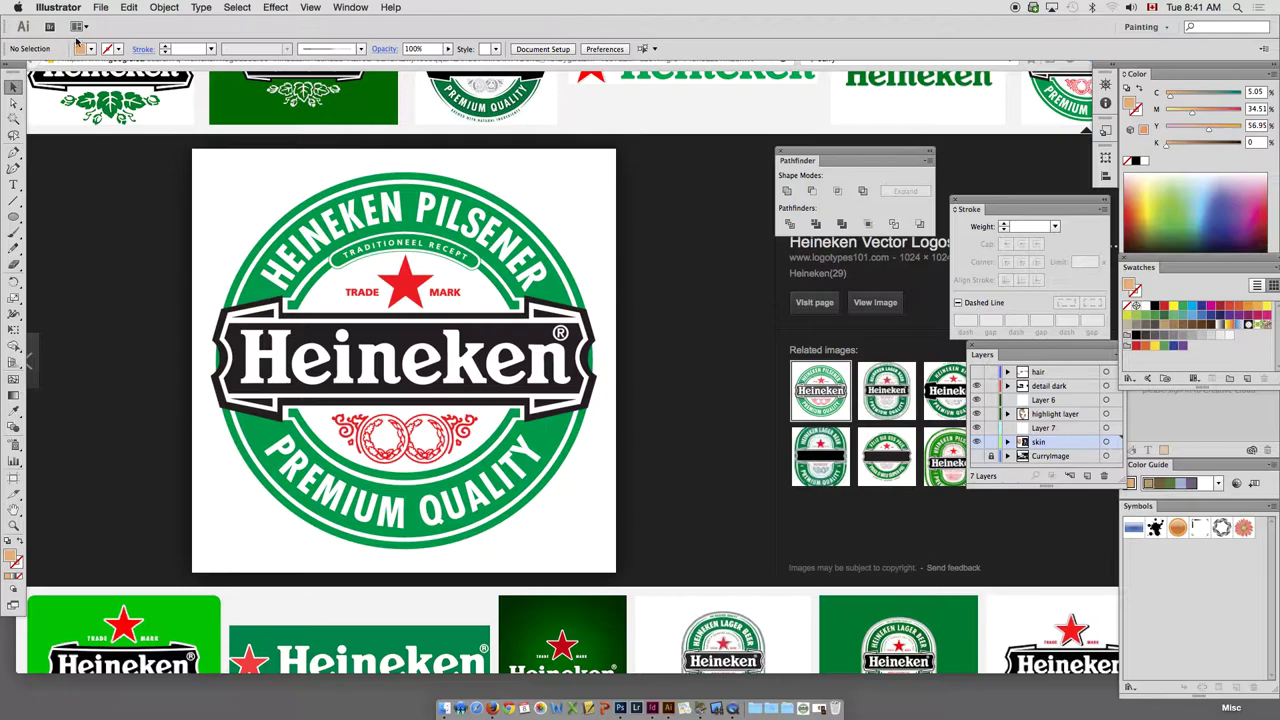
pyautogui.click(100, 8)
pyautogui.click(110, 22)
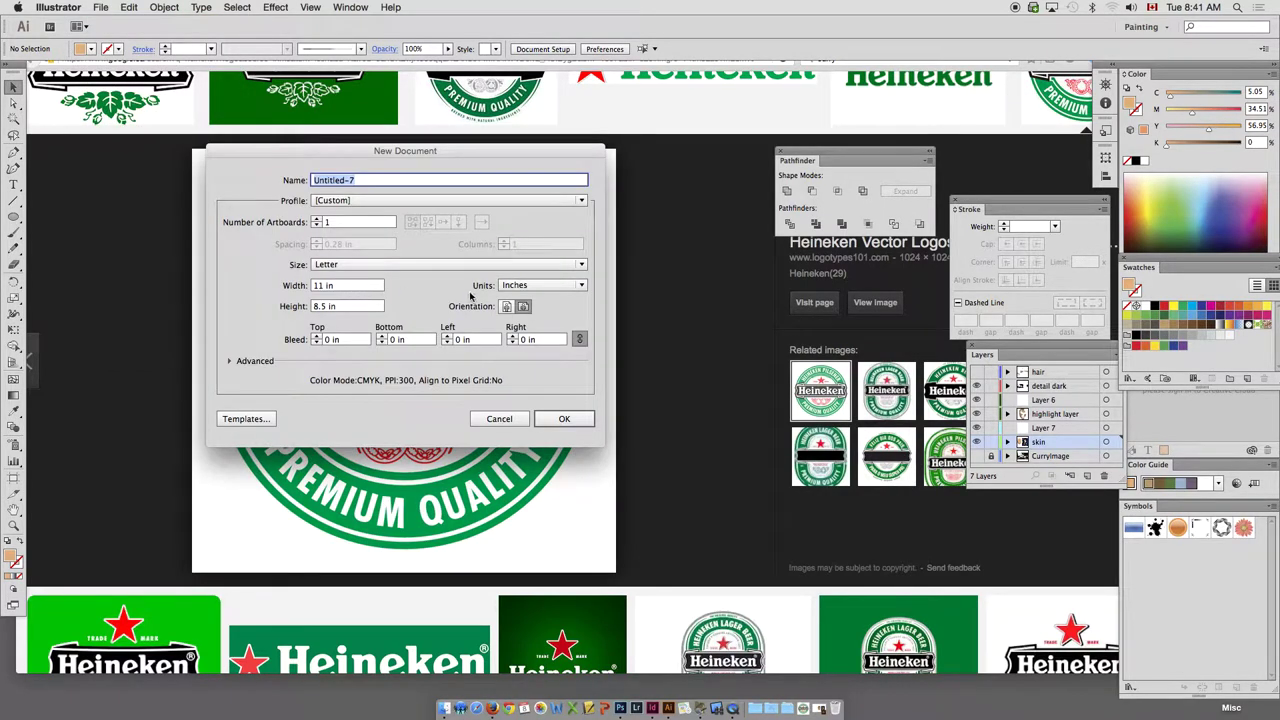
pyautogui.click(505, 307)
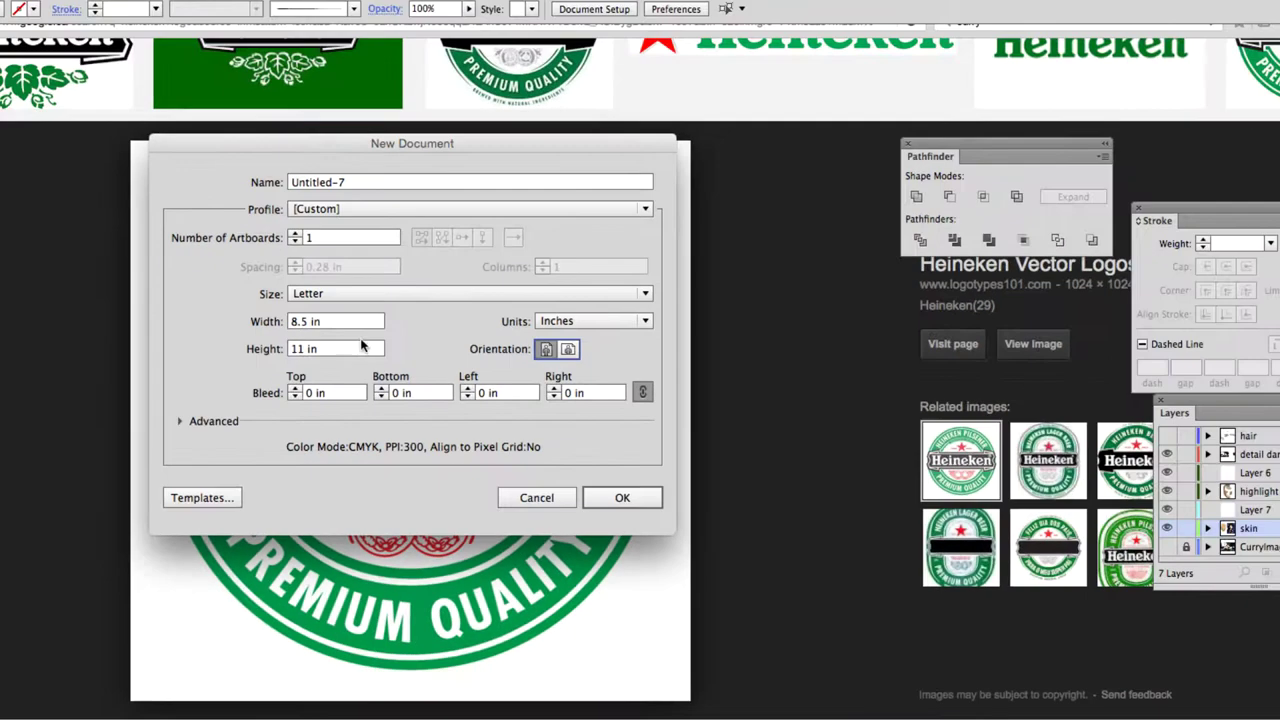
pyautogui.moveTo(342, 182); pyautogui.dragTo(244, 170)
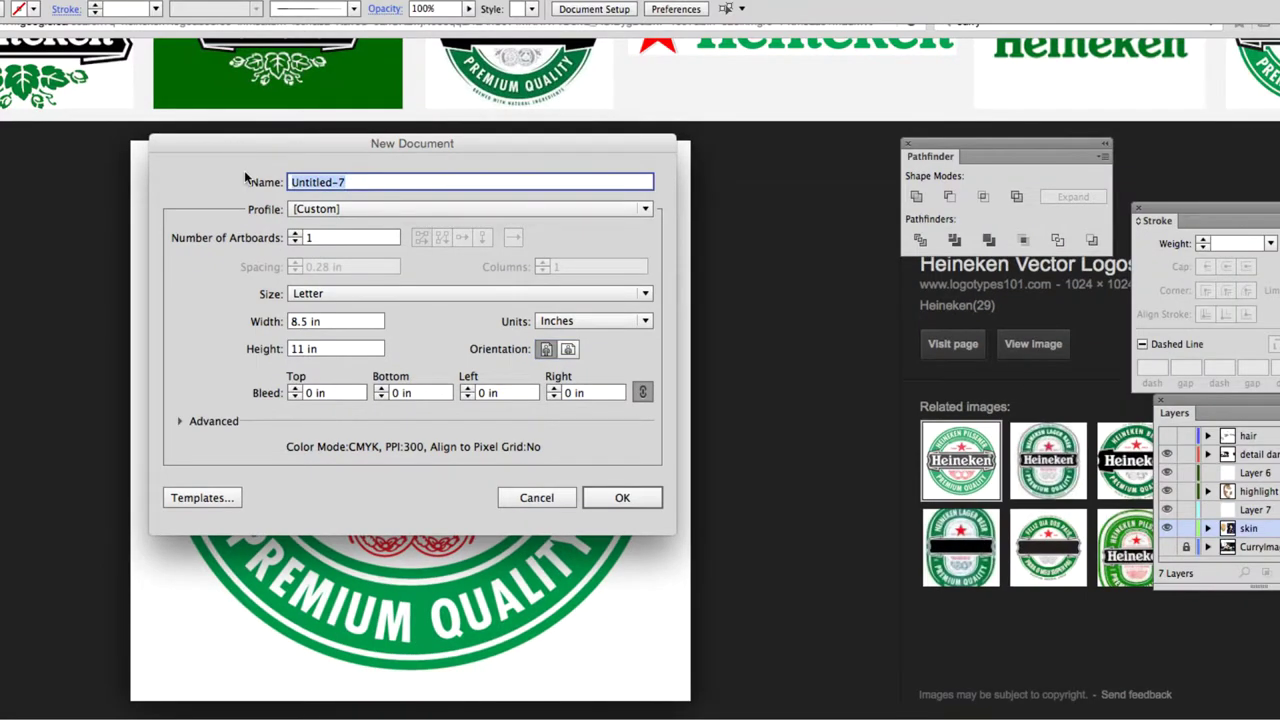
pyautogui.write('Heineken Logo R')
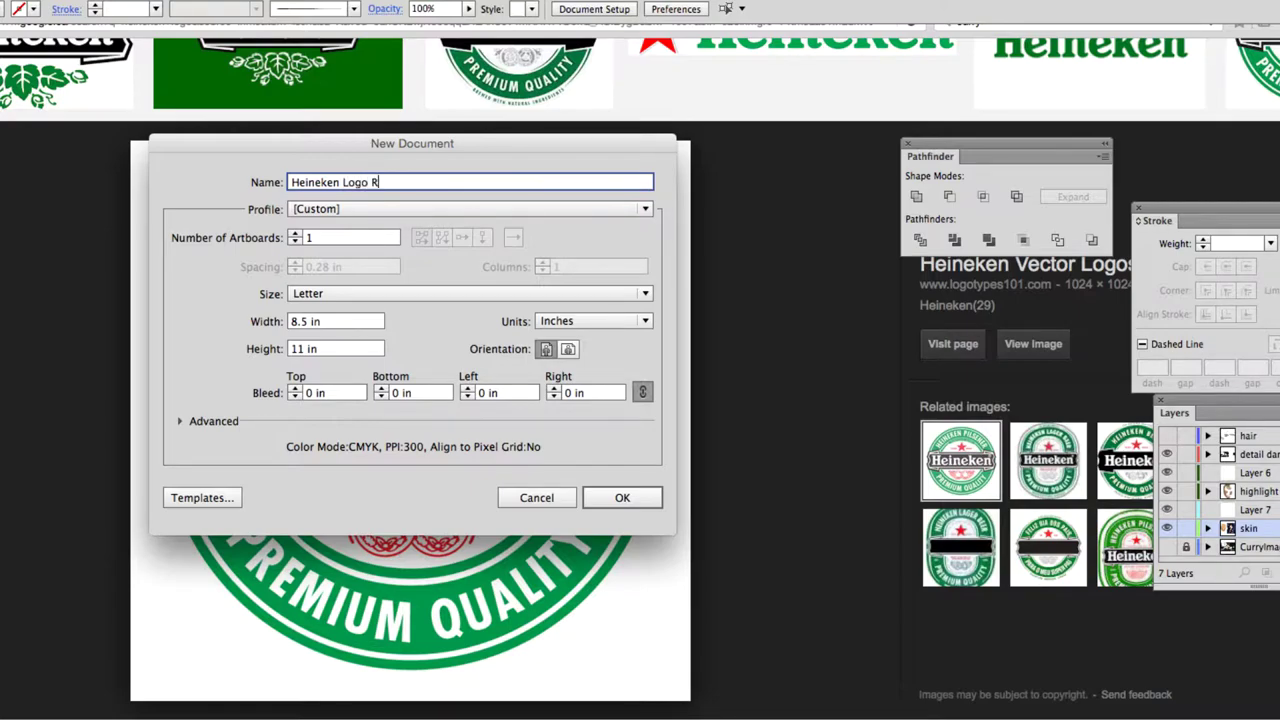
pyautogui.write('etrace')
pyautogui.click(617, 497)
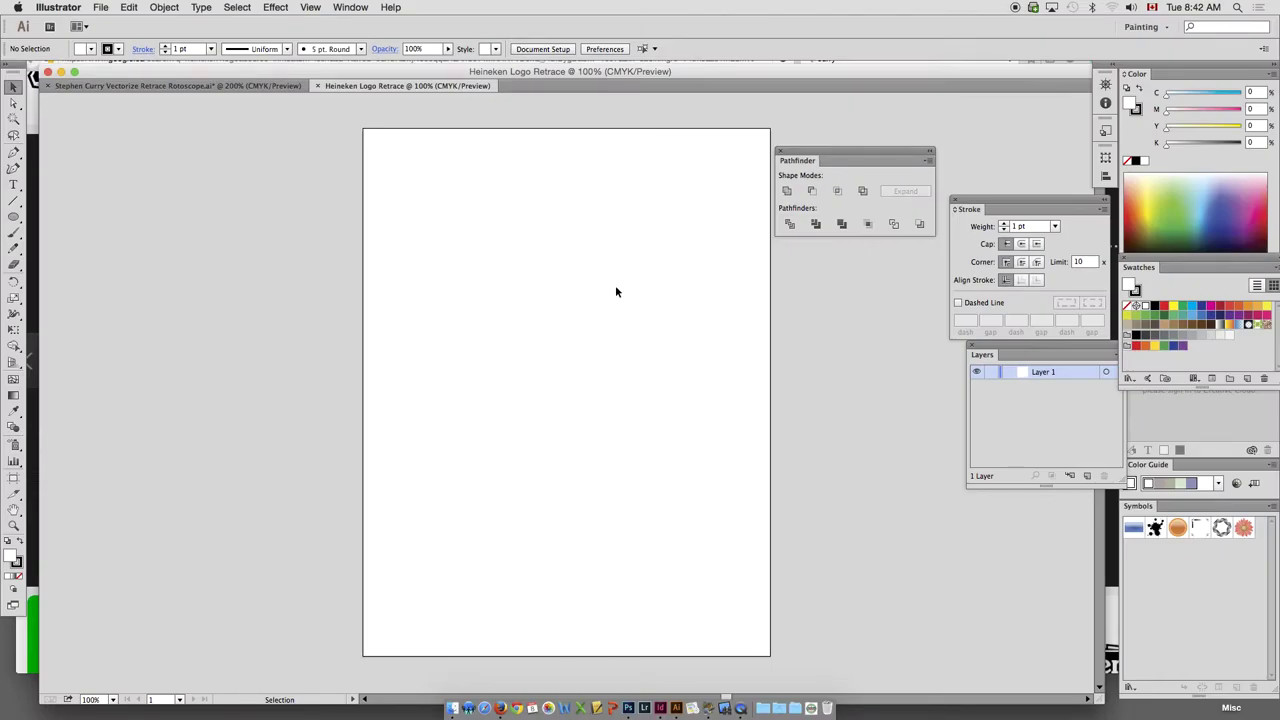
# Place preview-Heineken29.png from the Downloads folder on the artboard as a linked image, sorting the files by newest date
pyautogui.click(101, 7)
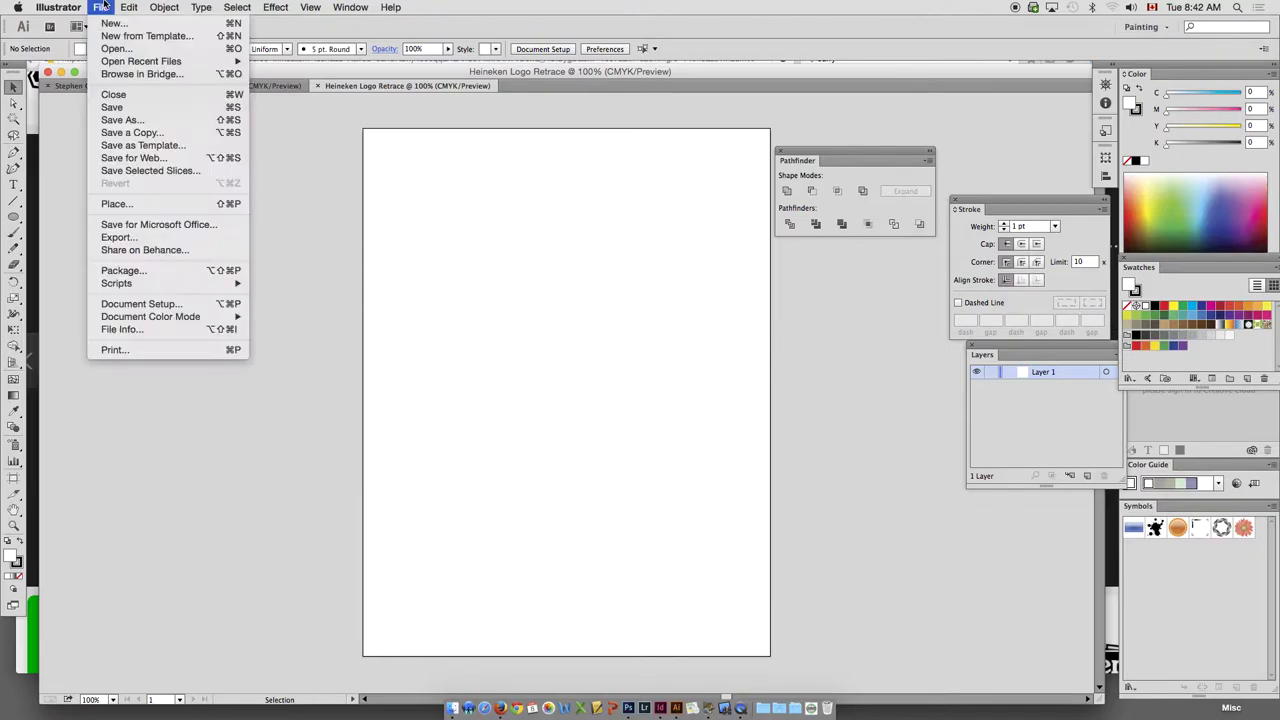
pyautogui.click(134, 205)
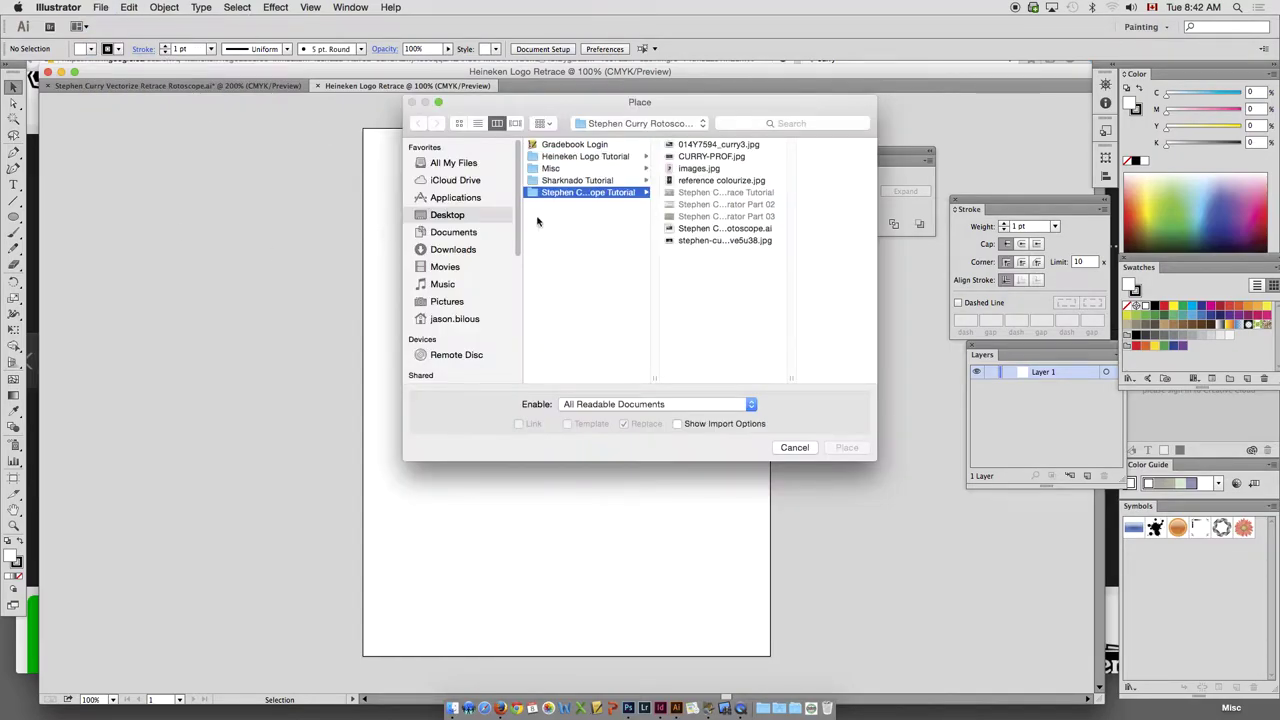
pyautogui.click(493, 253)
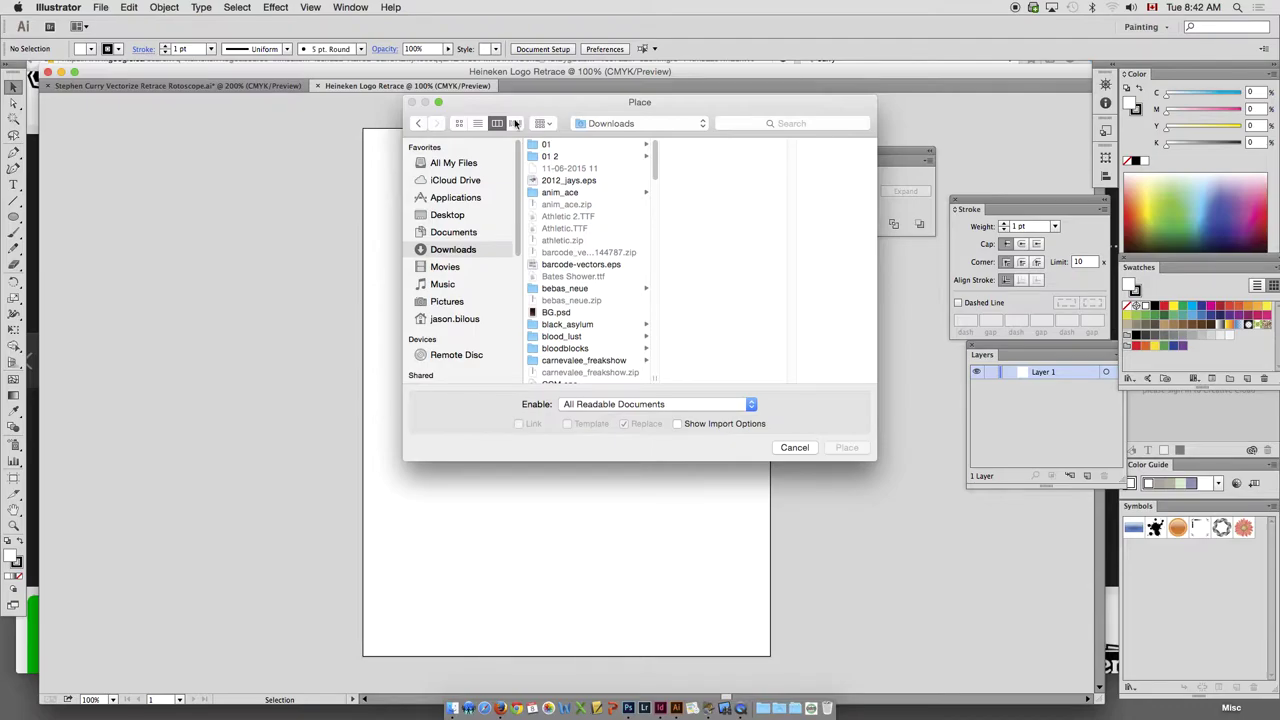
pyautogui.click(478, 123)
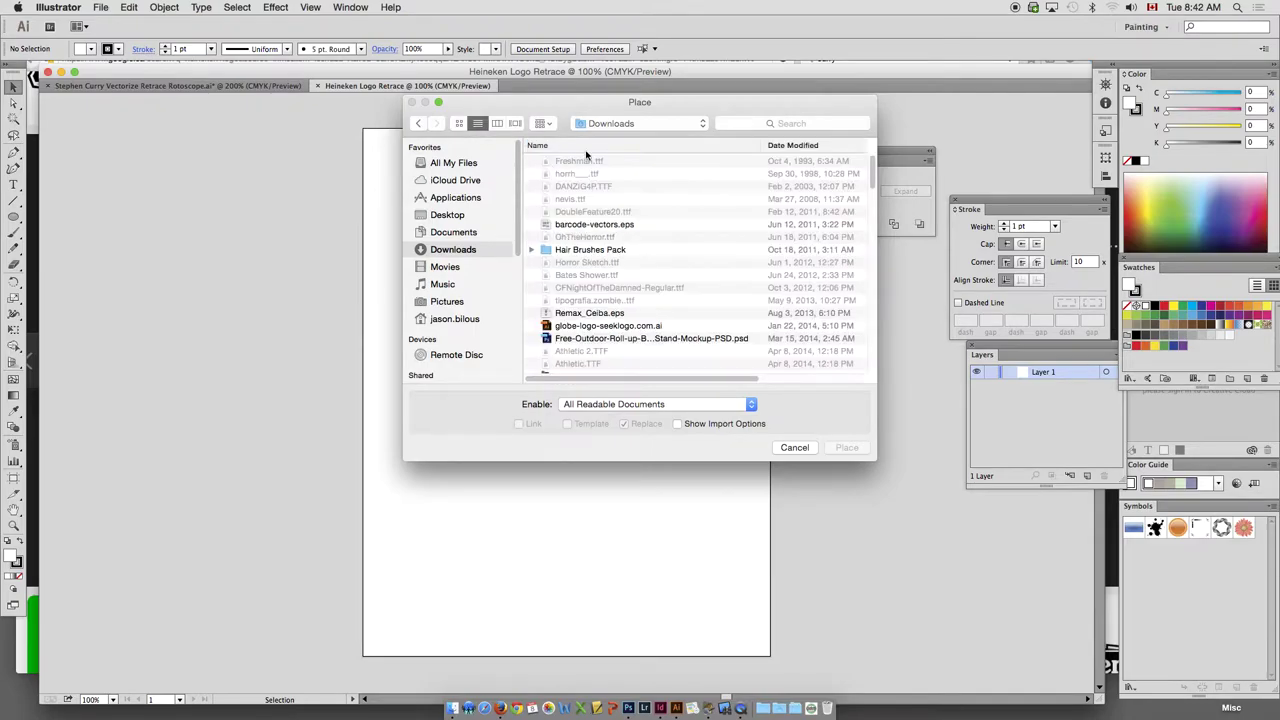
pyautogui.click(812, 145)
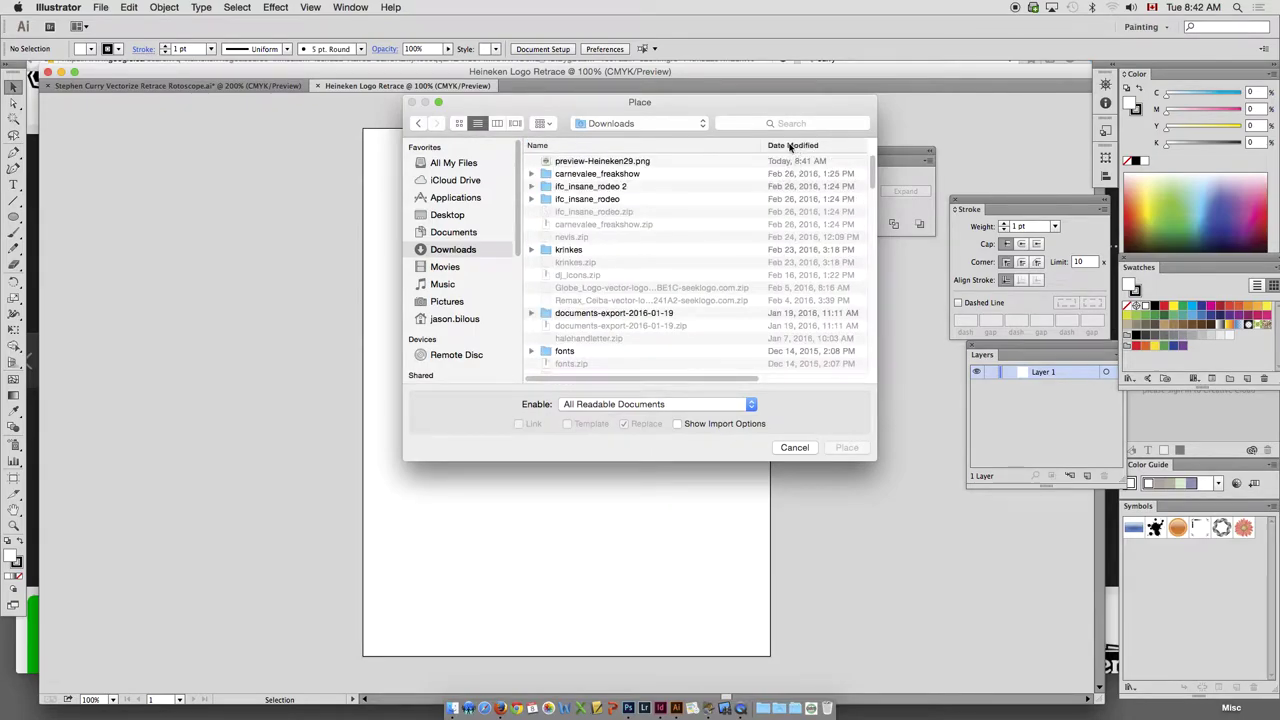
pyautogui.click(582, 162)
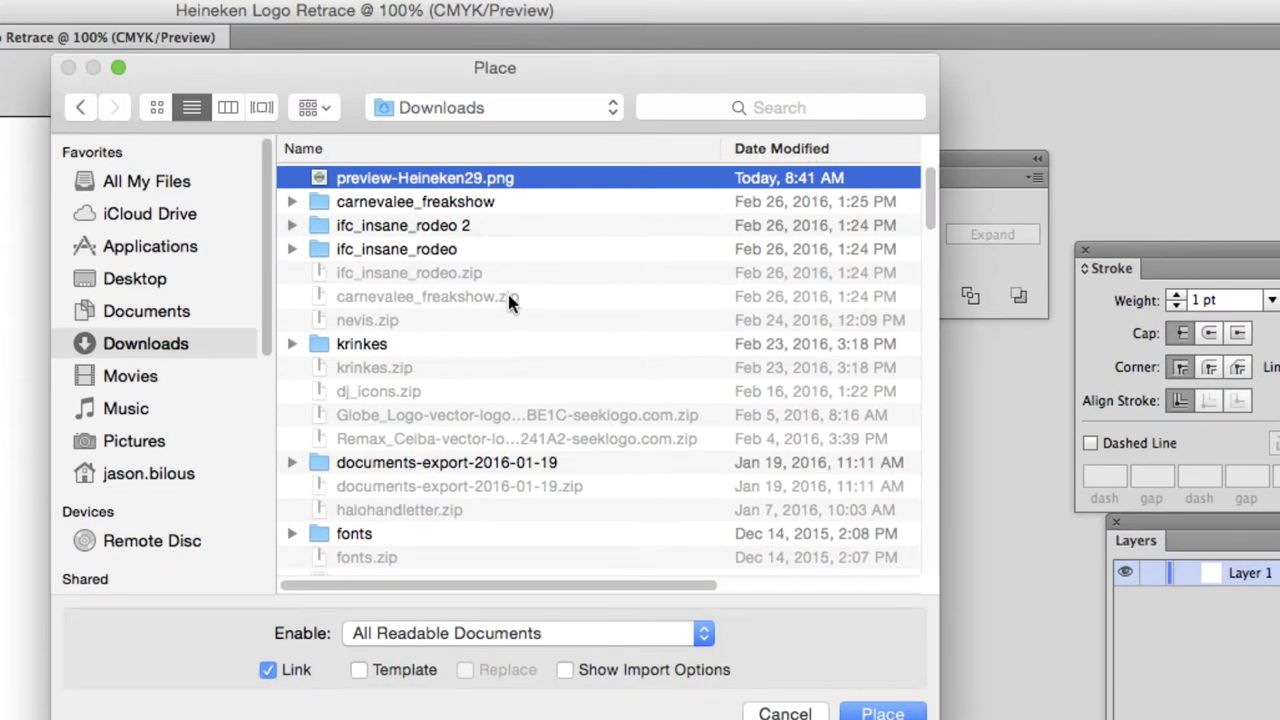
pyautogui.click(884, 712)
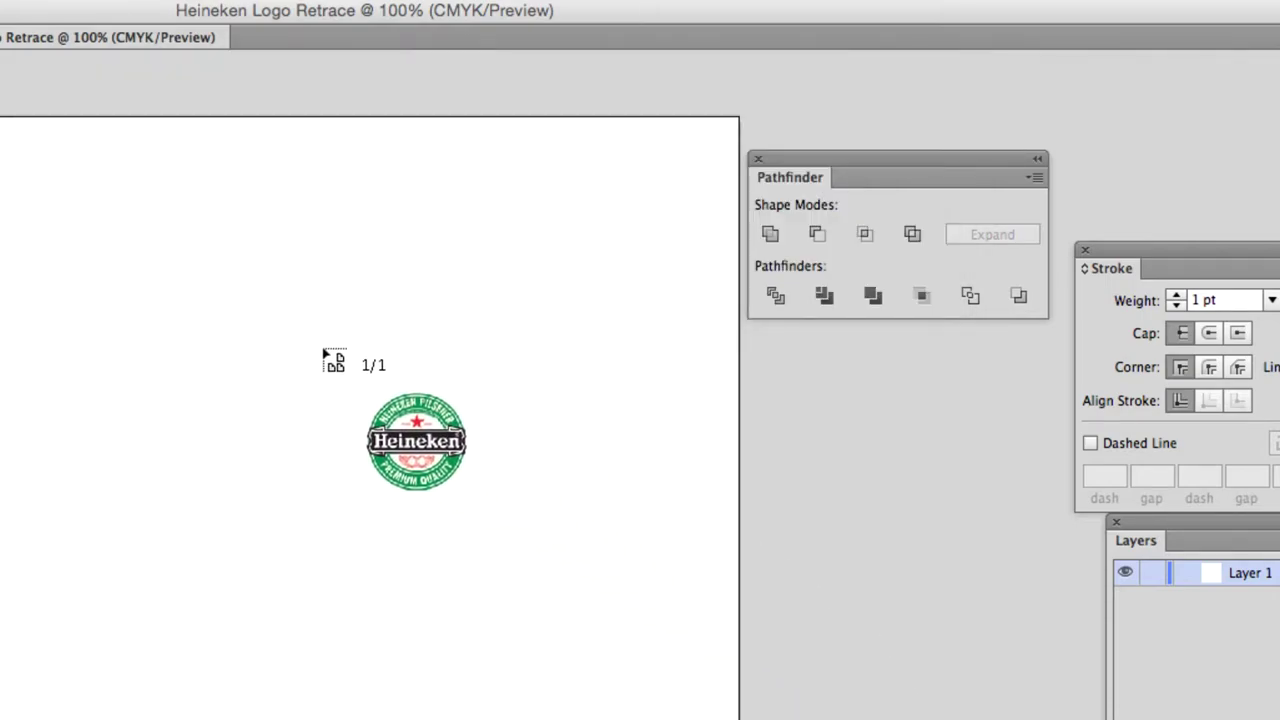
pyautogui.click(323, 352)
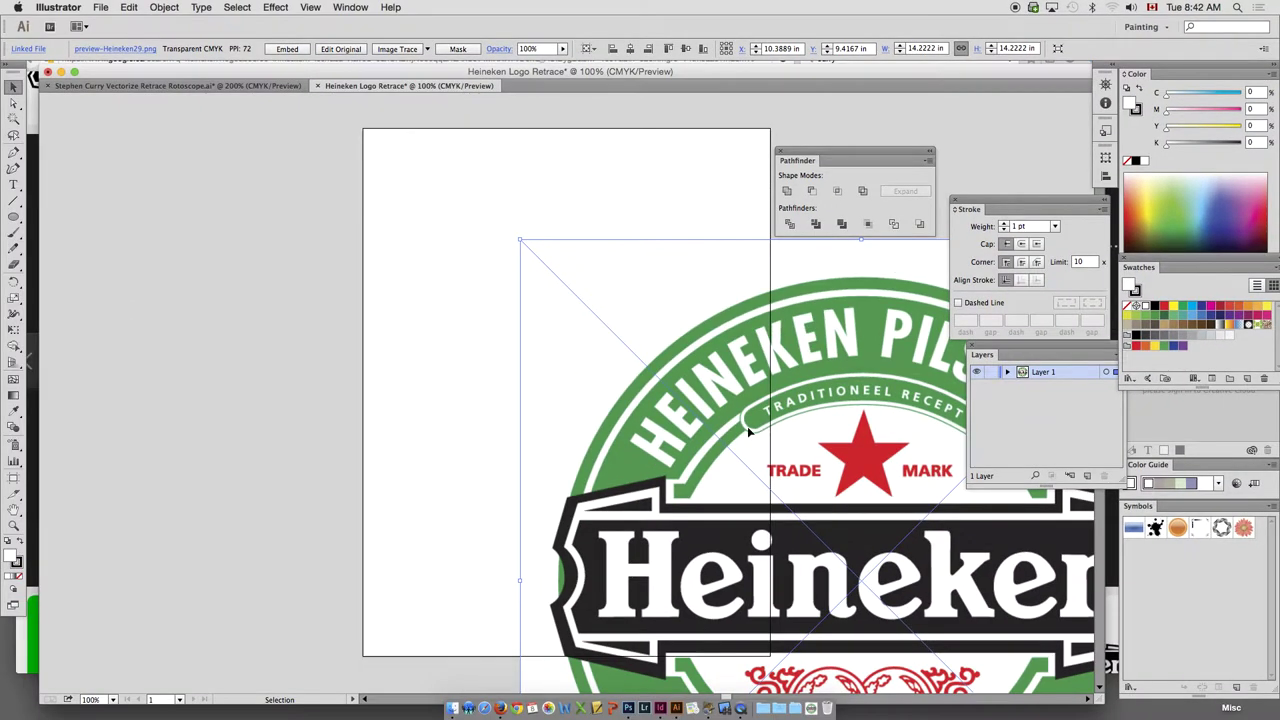
# Scale the placed logo down to about 7.3 in wide and position it around the middle of the artboard
pyautogui.moveTo(748, 432); pyautogui.dragTo(477, 328)
pyautogui.press('s')
pyautogui.moveTo(866, 644); pyautogui.dragTo(778, 572)
pyautogui.press('v')
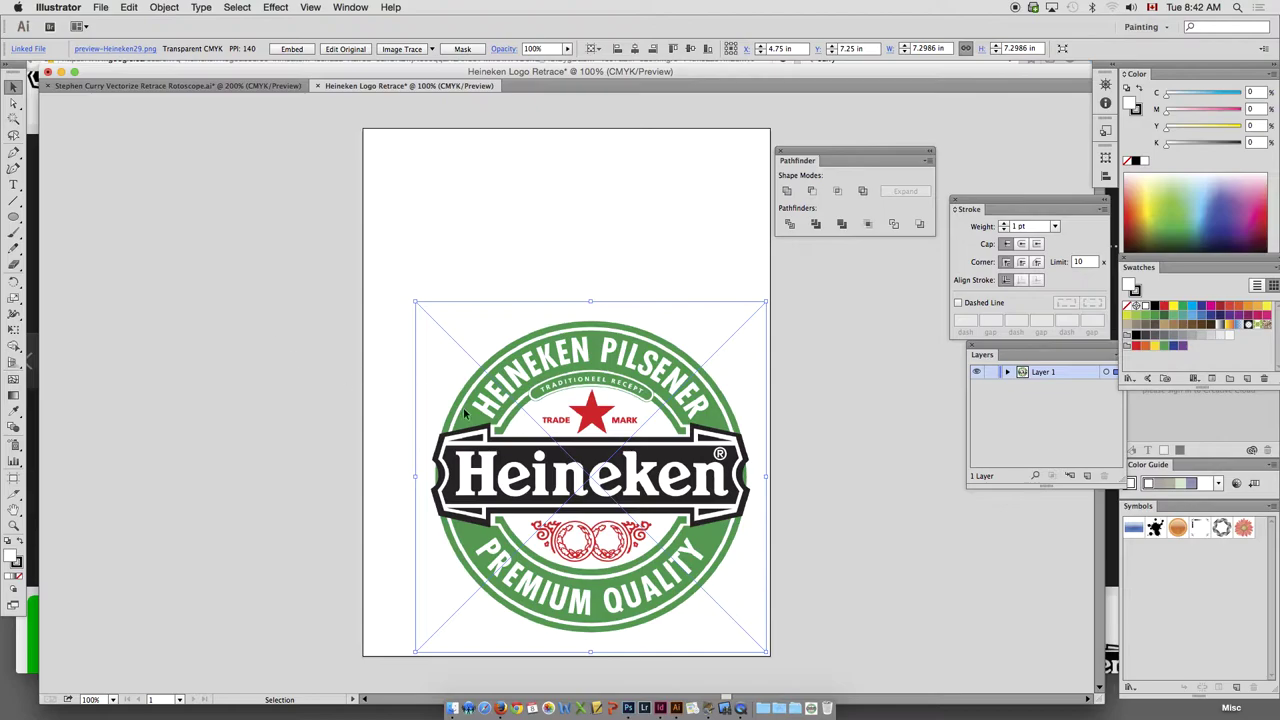
pyautogui.moveTo(464, 413); pyautogui.dragTo(451, 329)
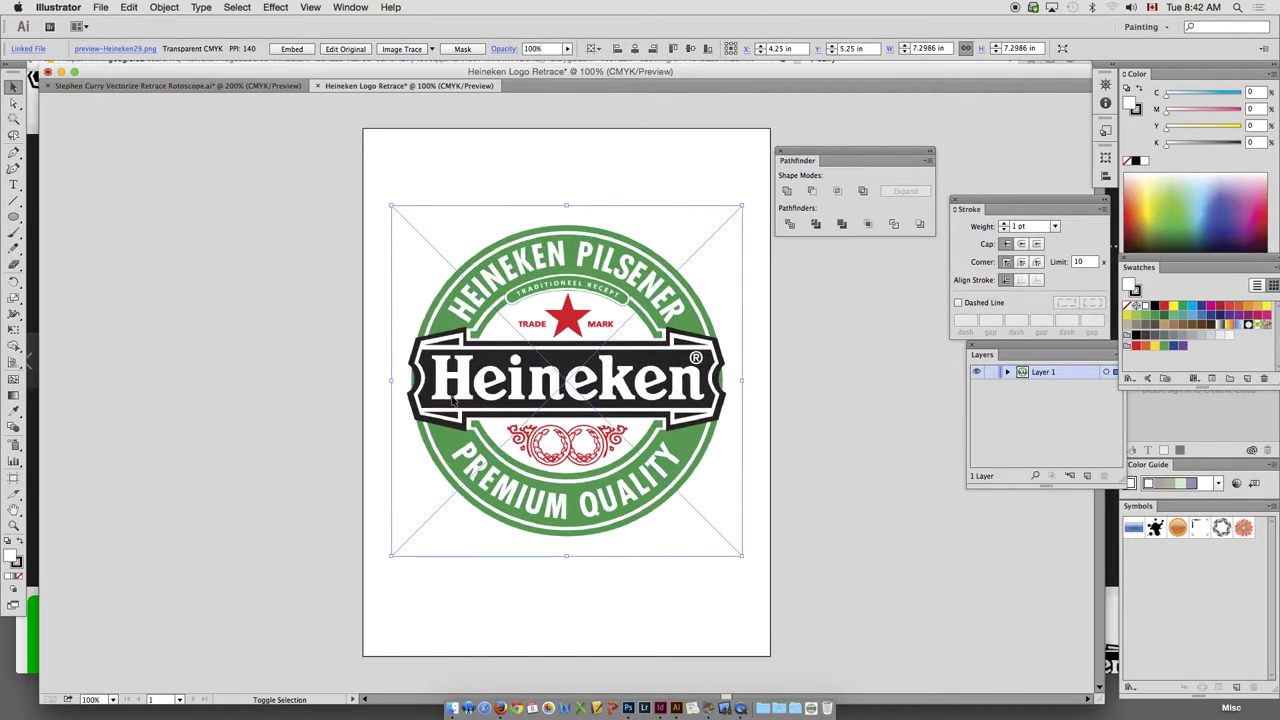
pyautogui.moveTo(452, 400); pyautogui.dragTo(451, 409)
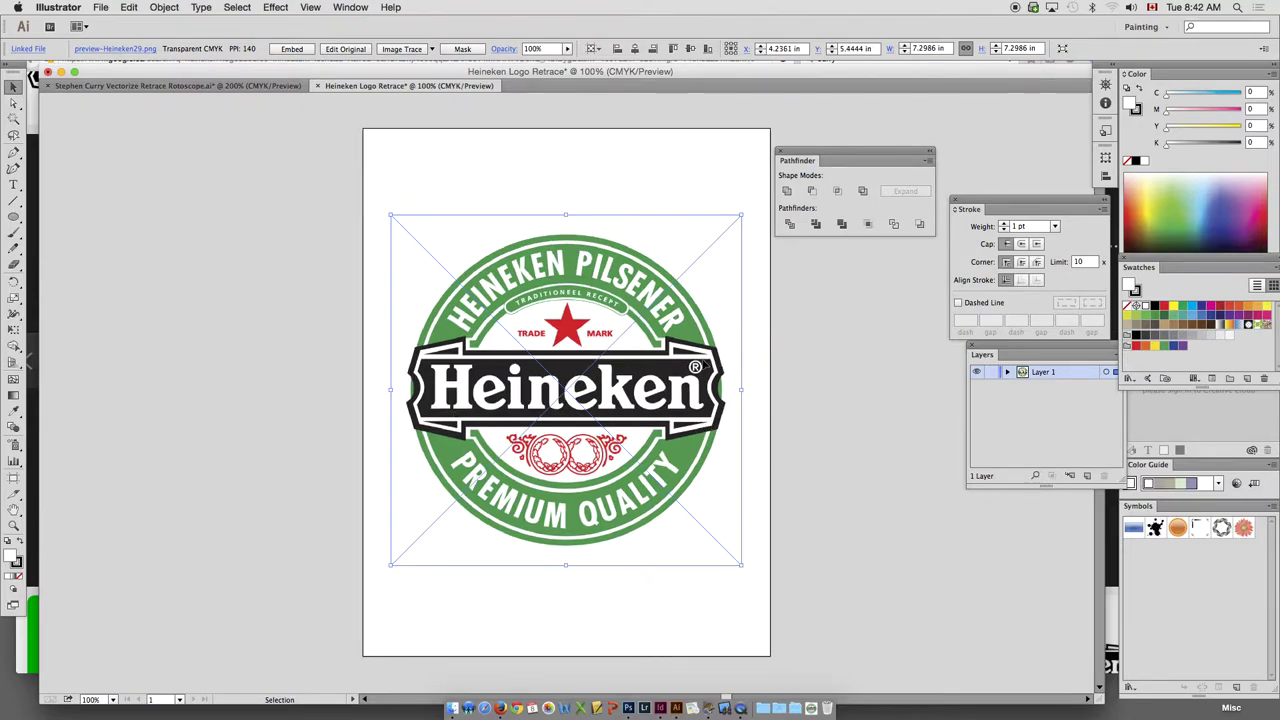
pyautogui.moveTo(706, 367); pyautogui.dragTo(708, 373)
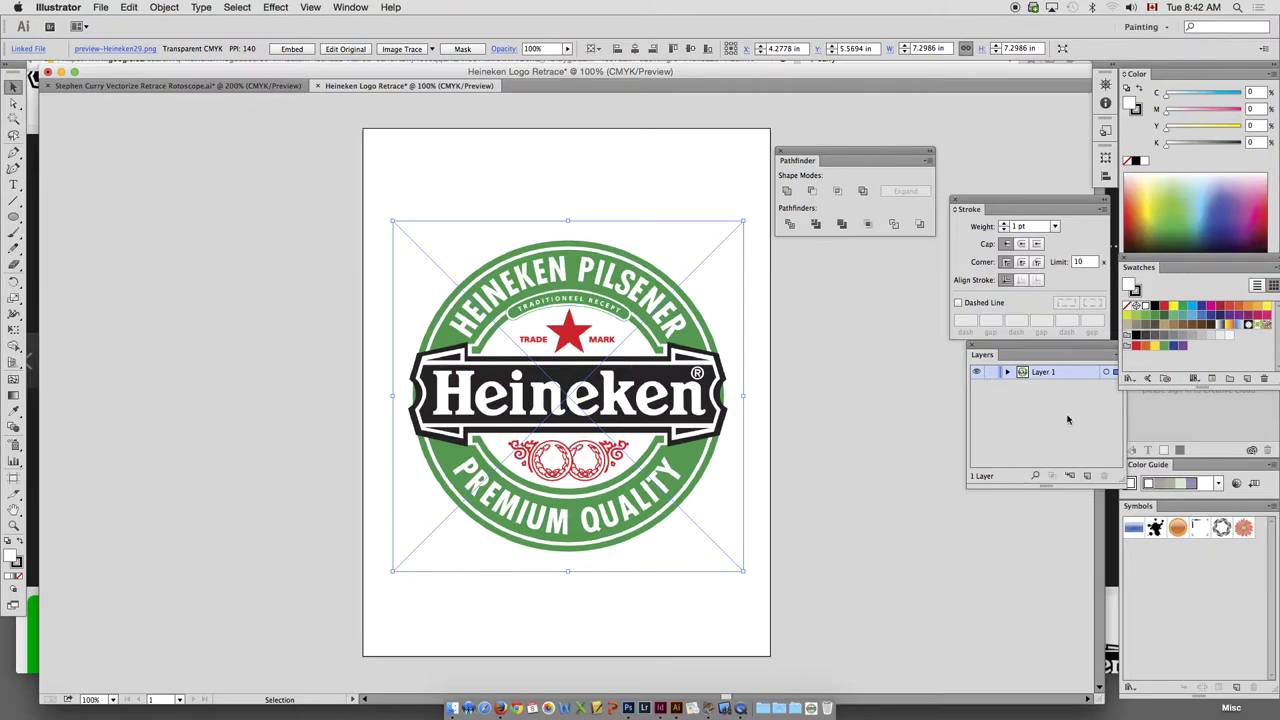
# Rename the logo's layer as scan original, lock it and dim its images to 50%
pyautogui.doubleClick(1023, 374)
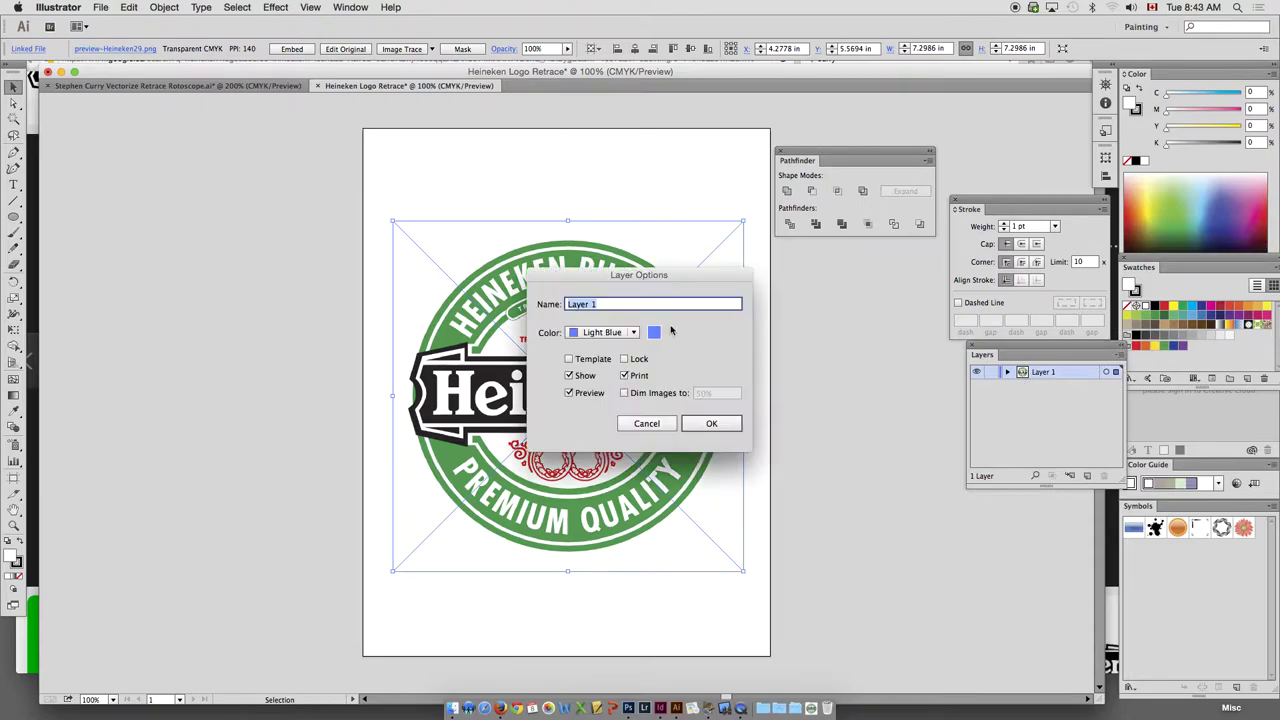
pyautogui.write('scan original')
pyautogui.click(625, 359)
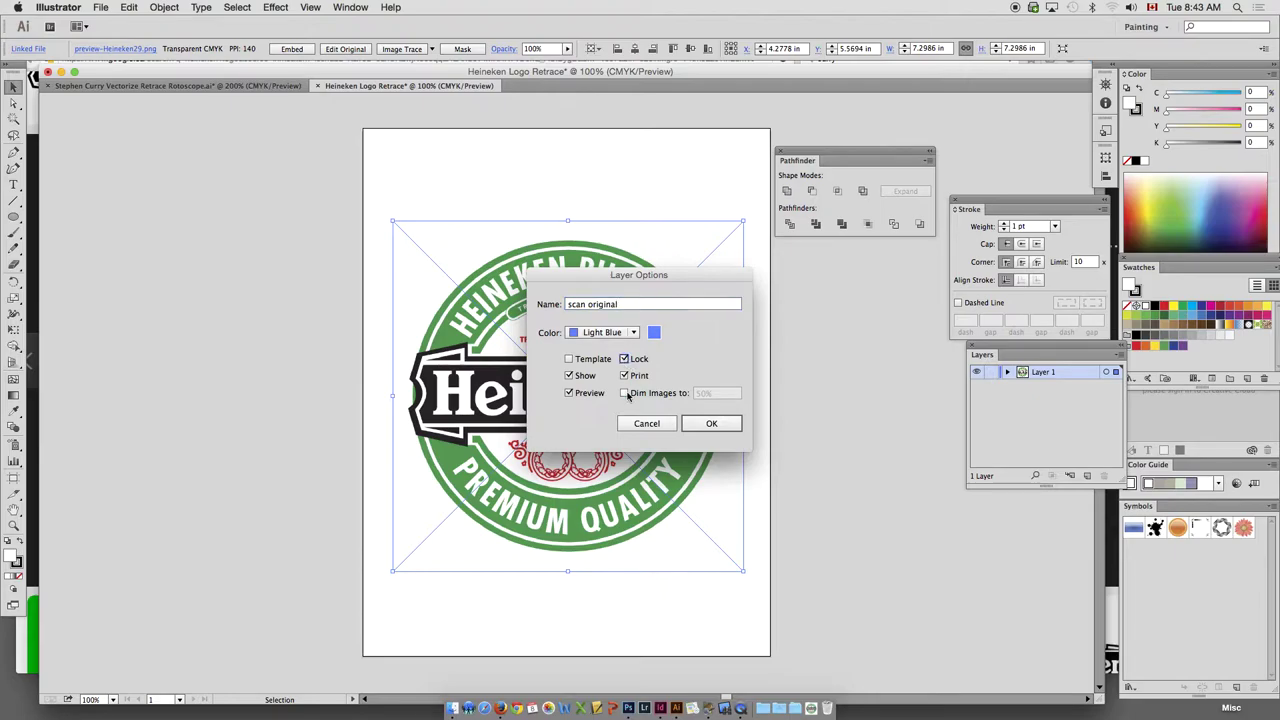
pyautogui.click(625, 393)
pyautogui.click(711, 423)
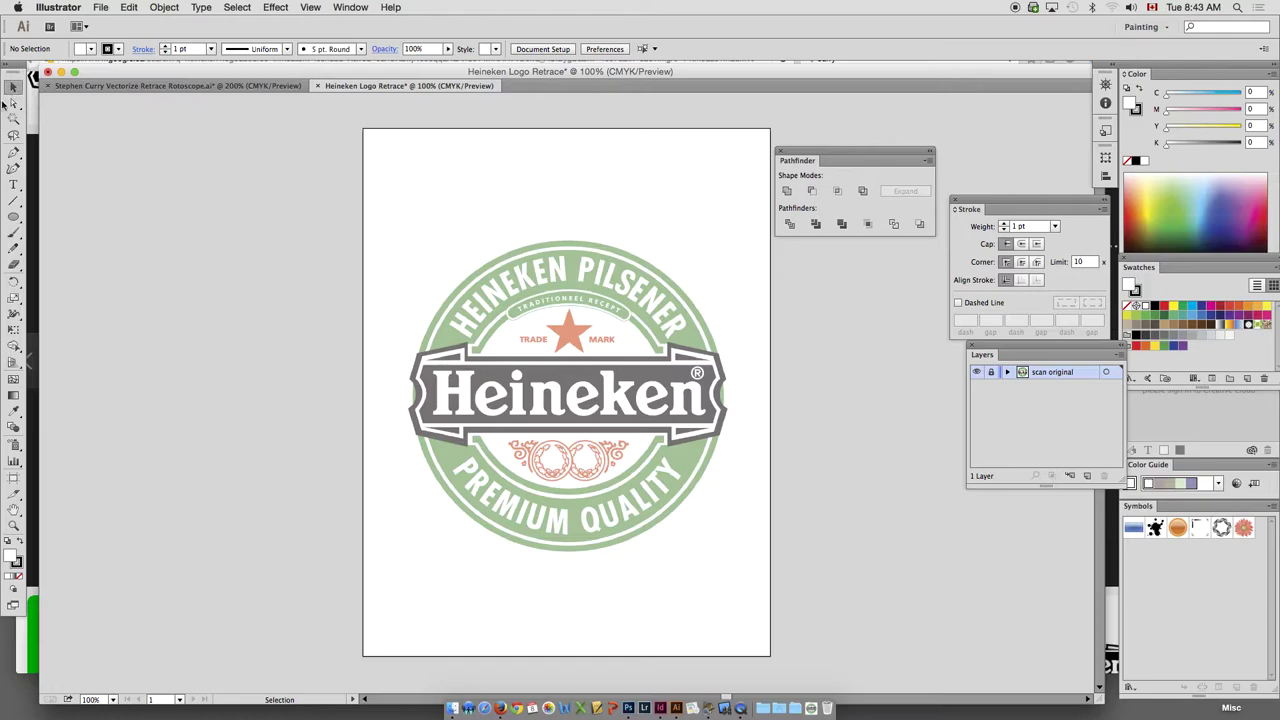
# Add a new layer above scan original and name it Drawing
pyautogui.click(14, 264)
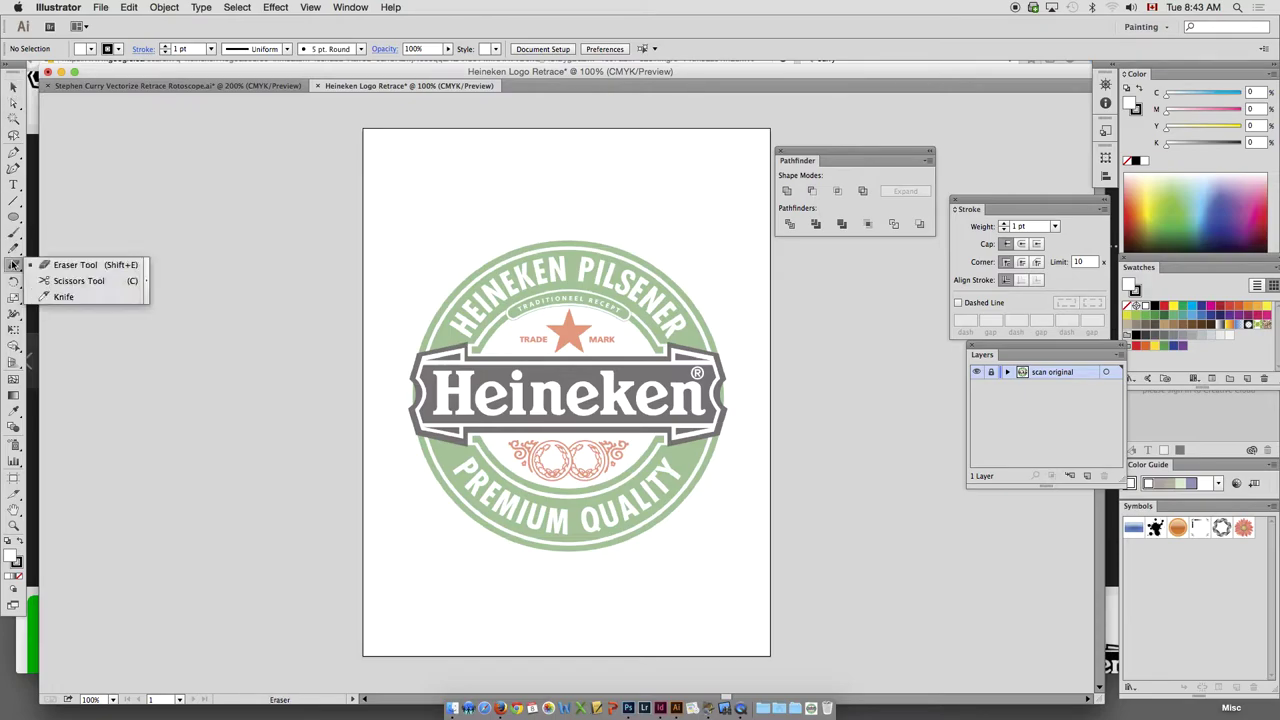
pyautogui.click(1087, 475)
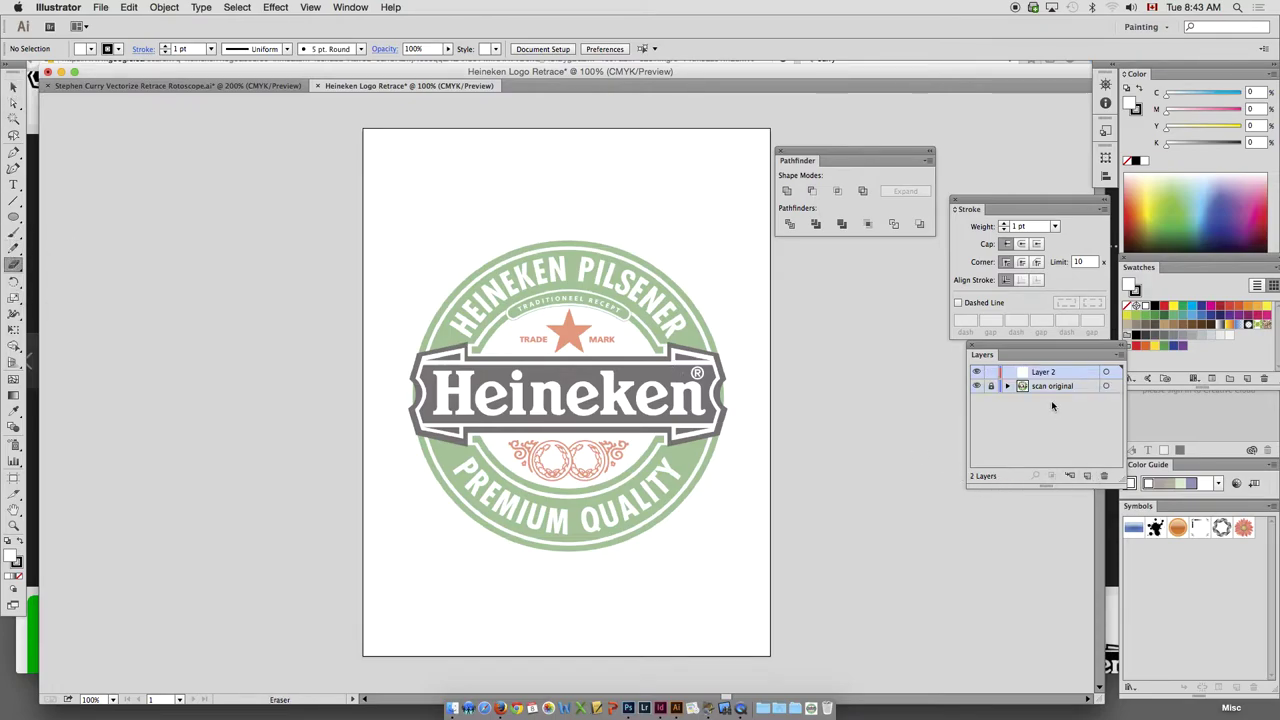
pyautogui.doubleClick(1050, 372)
pyautogui.write('Drawing')
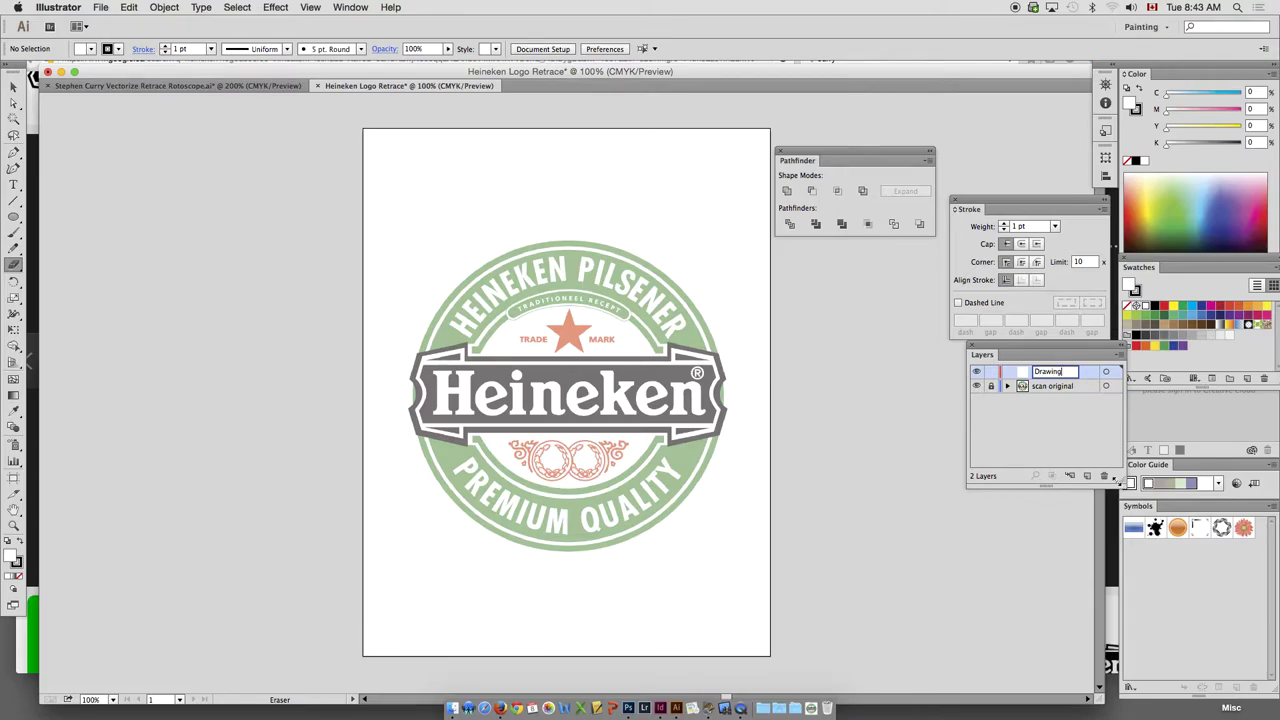
# Draw a five-pointed star about 1.54 in wide with the Star tool, slightly above the logo's red star
pyautogui.moveTo(17, 215)
pyautogui.mouseDown()
pyautogui.moveTo(62, 276)
pyautogui.moveTo(17, 236)
pyautogui.moveTo(10, 216)
pyautogui.moveTo(58, 258)
pyautogui.moveTo(28, 218)
pyautogui.moveTo(40, 218)
pyautogui.moveTo(16, 222)
pyautogui.moveTo(89, 280)
pyautogui.mouseUp()
pyautogui.click(10, 216)
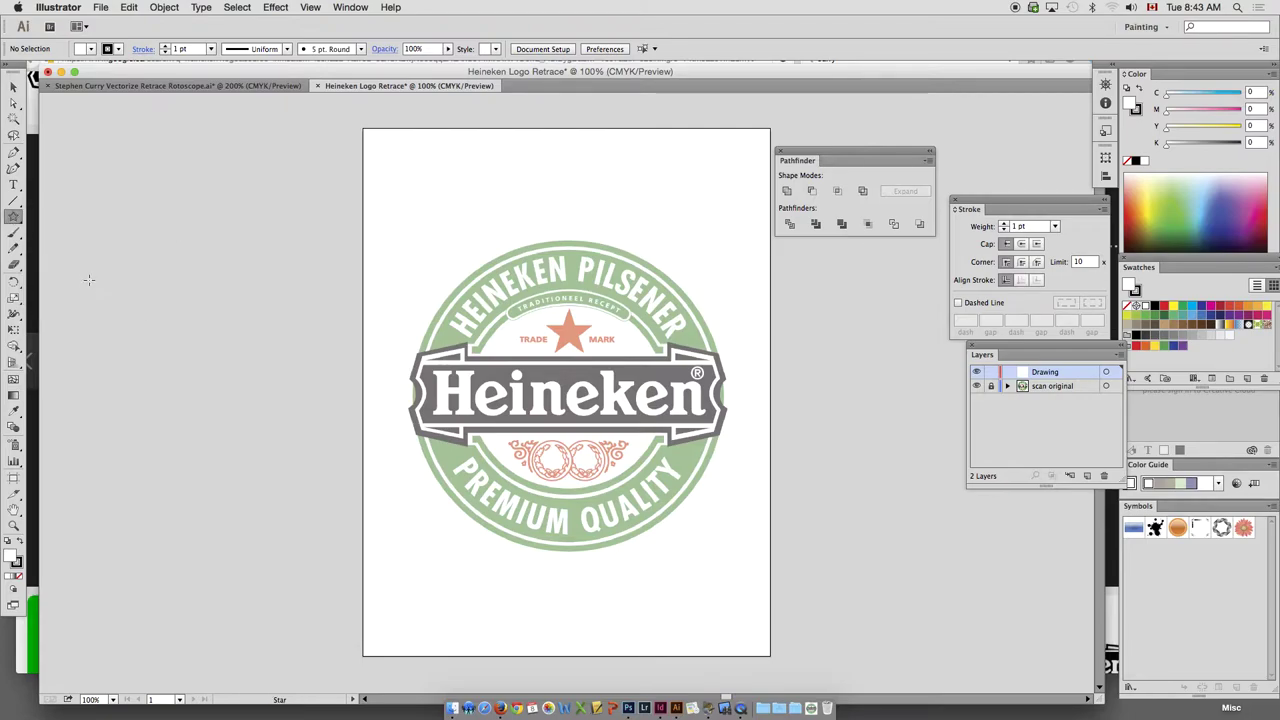
pyautogui.moveTo(554, 317)
pyautogui.mouseDown()
pyautogui.moveTo(610, 390)
pyautogui.moveTo(600, 365)
pyautogui.moveTo(660, 415)
pyautogui.moveTo(638, 376)
pyautogui.moveTo(612, 390)
pyautogui.moveTo(560, 325)
pyautogui.moveTo(576, 326)
pyautogui.mouseUp()
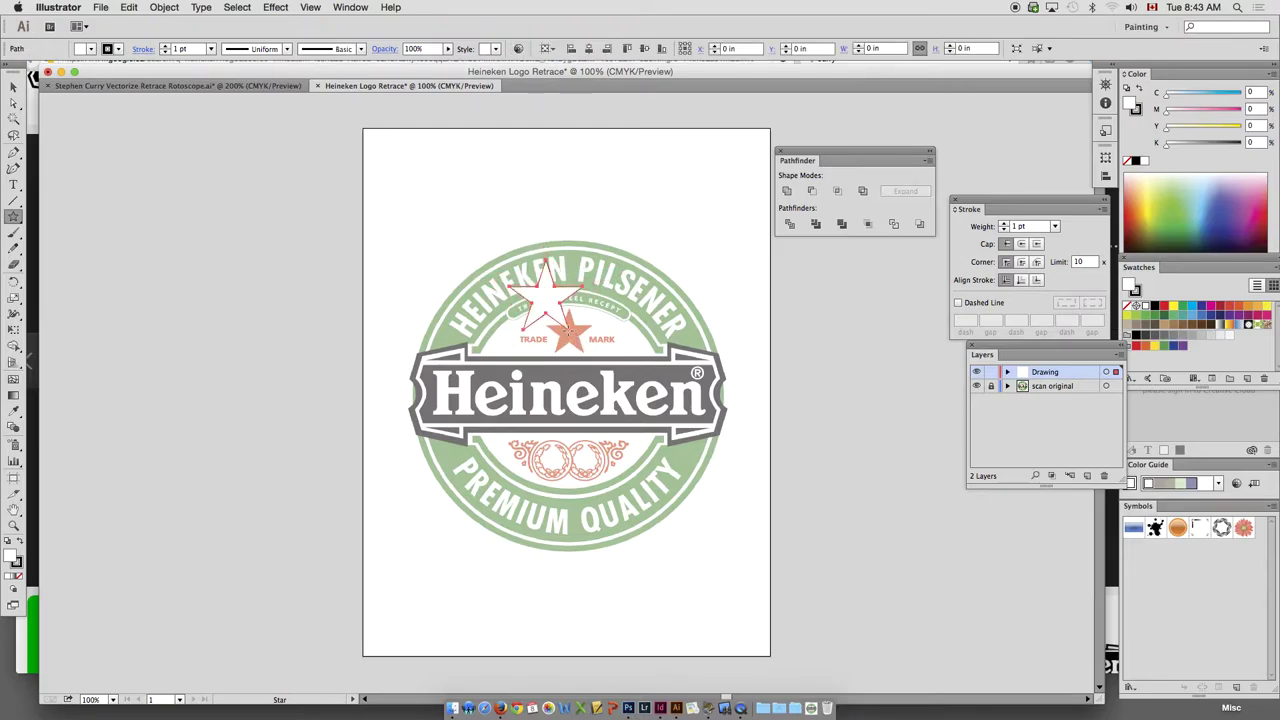
pyautogui.press('v')
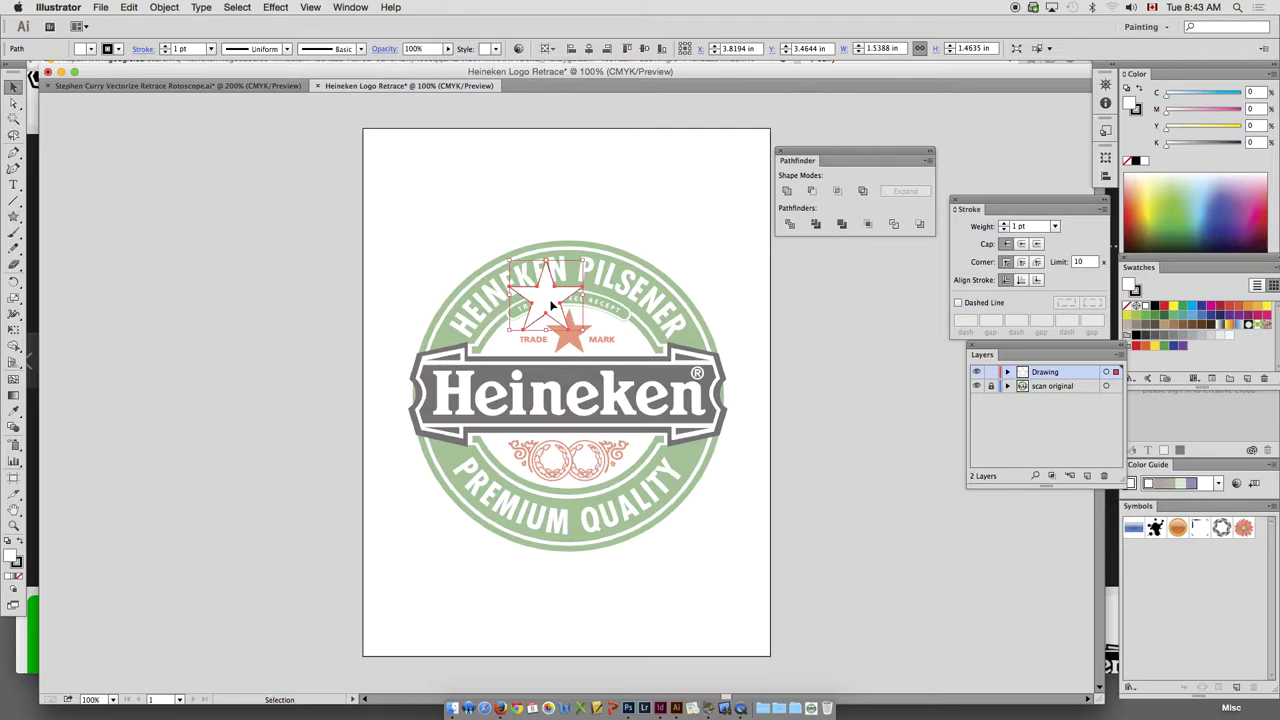
# Delete the five-pointed star just drawn and pick up the Star tool again
pyautogui.press('Delete')
pyautogui.click(13, 216)
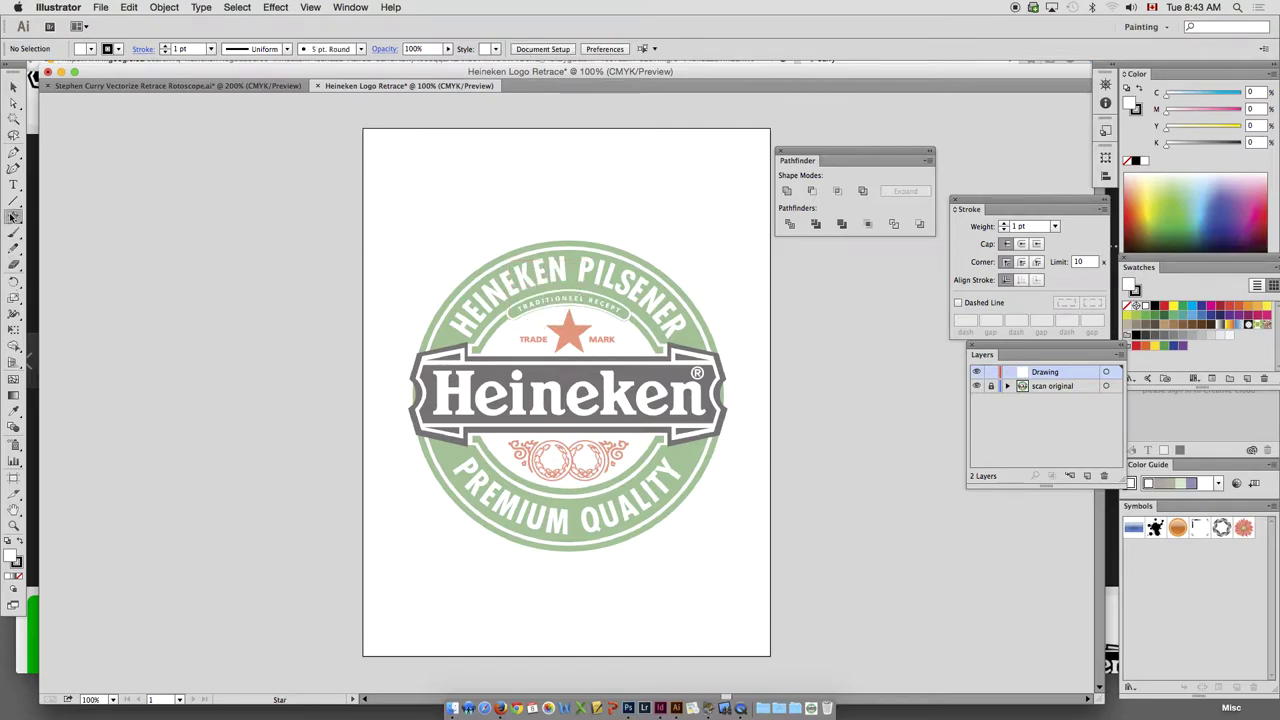
# Draw trial 15-pointed stars around the upper part of the logo and delete them
pyautogui.click(474, 234)
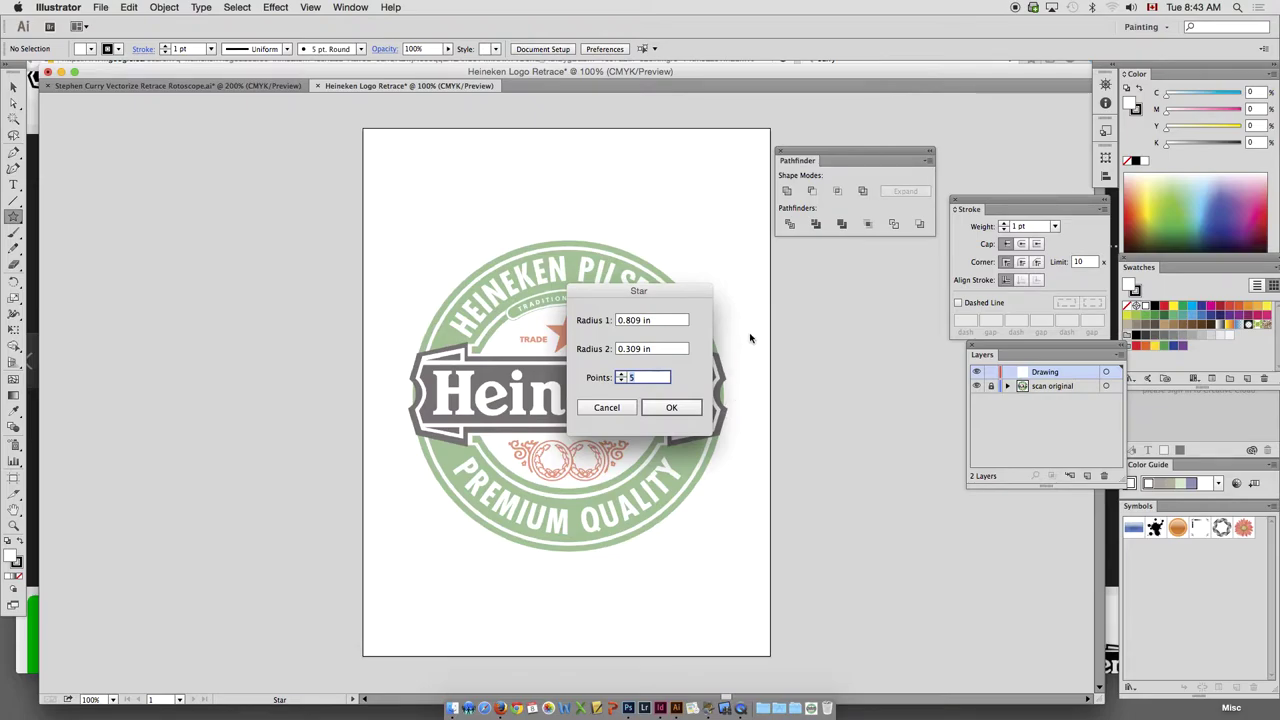
pyautogui.write('15')
pyautogui.press('Return')
pyautogui.moveTo(527, 201); pyautogui.dragTo(588, 255)
pyautogui.keyDown('shift'); pyautogui.keyDown('super'); pyautogui.click(438, 214); pyautogui.keyUp('super'); pyautogui.keyUp('shift')
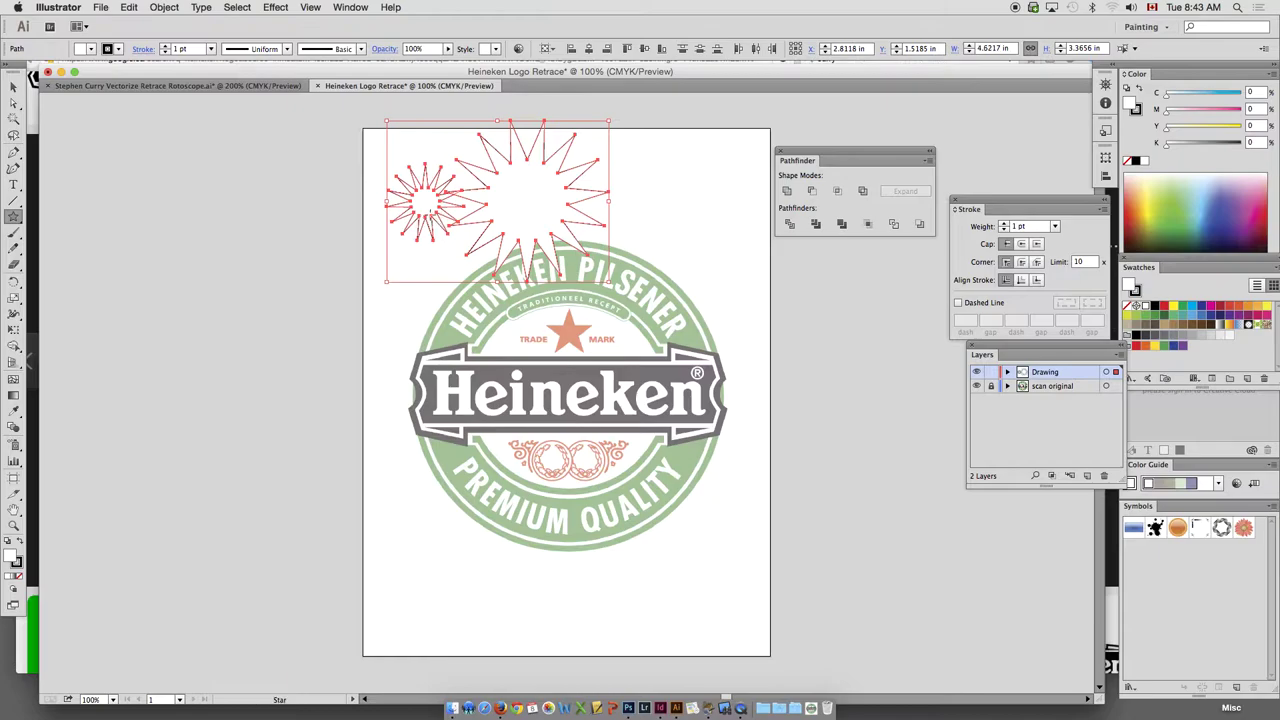
pyautogui.press('Delete')
pyautogui.click(567, 285)
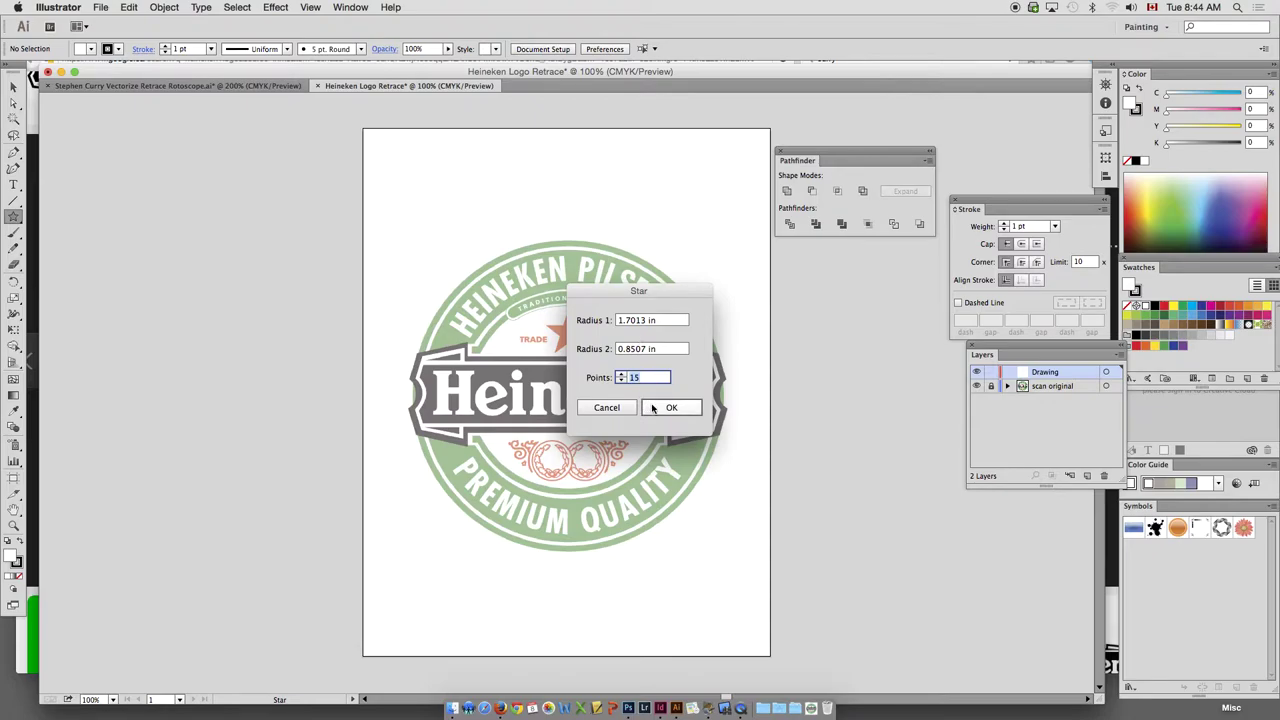
pyautogui.click(652, 407)
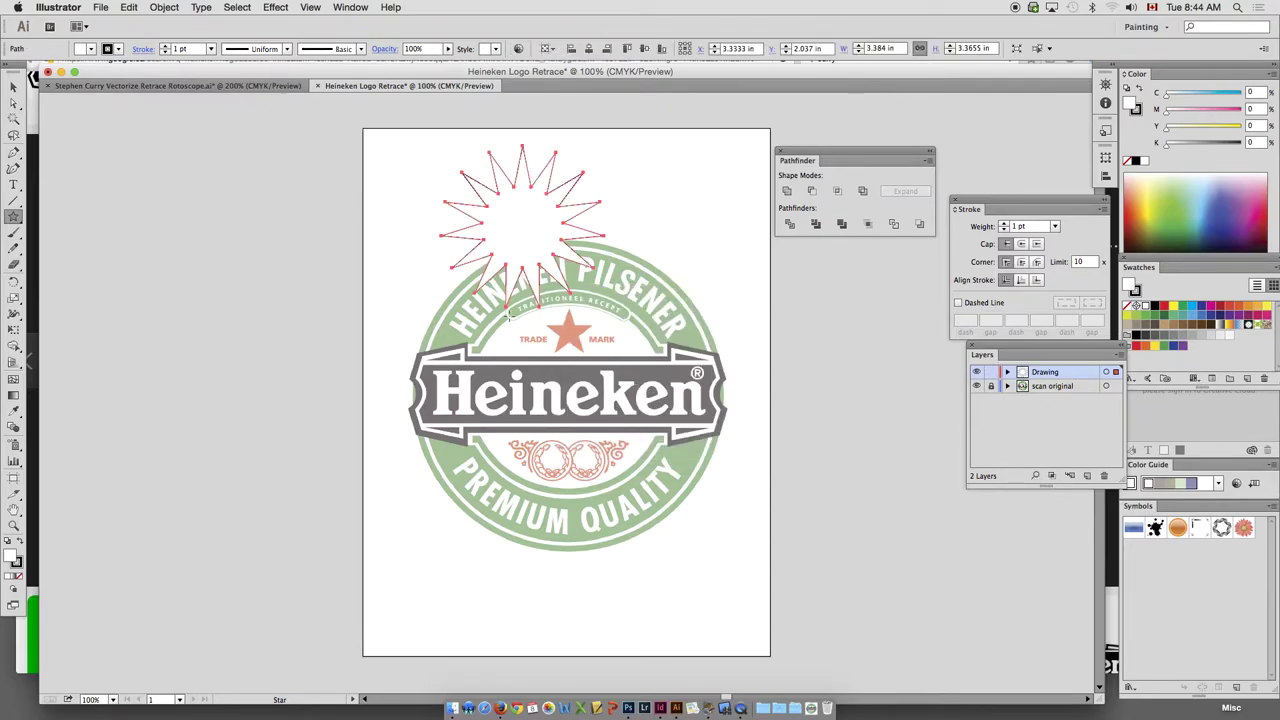
pyautogui.press('Delete')
# Set the Star tool to five points and draw a star about 1.29 in wide centred on the logo's red star
pyautogui.click(528, 309)
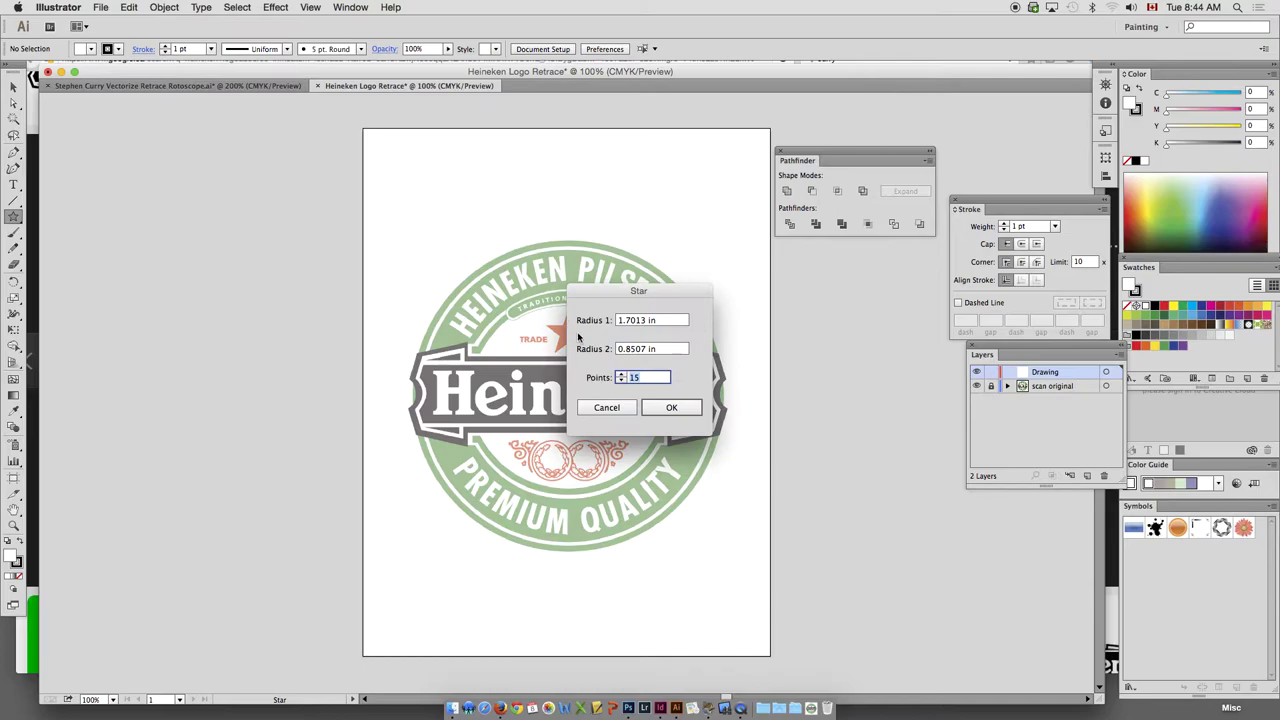
pyautogui.write('5')
pyautogui.press('Return')
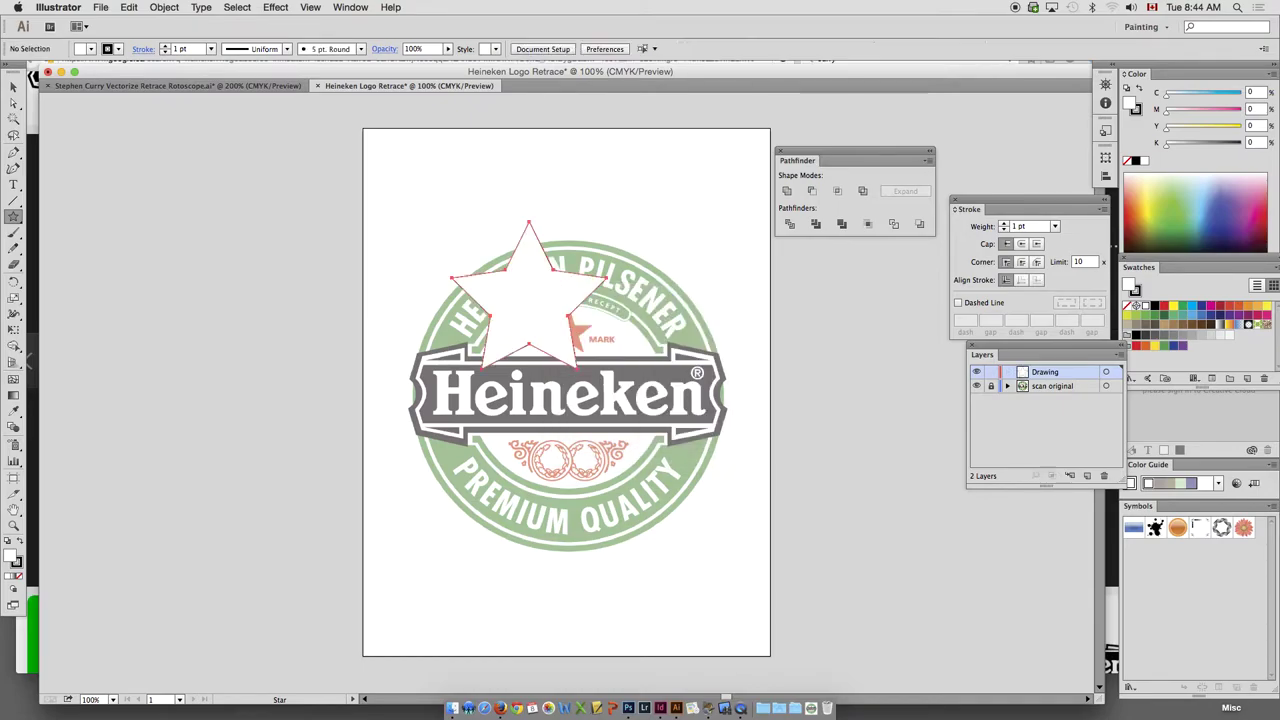
pyautogui.press('super+z')
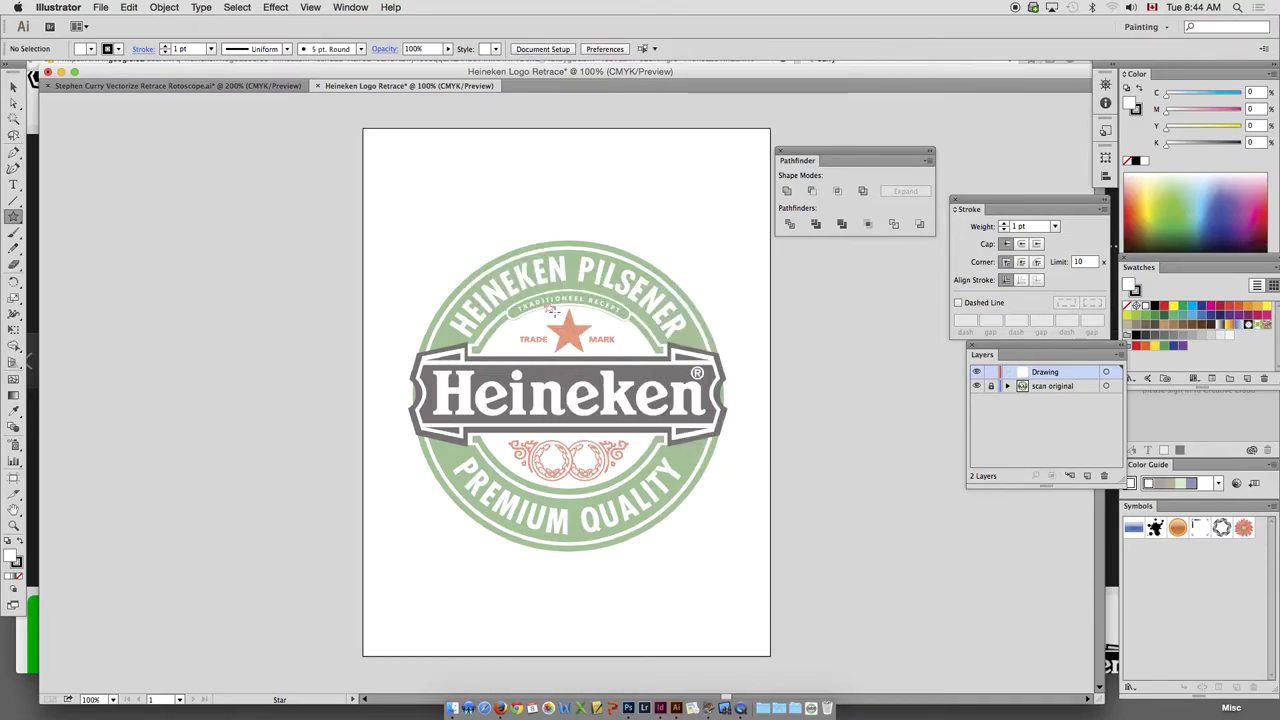
pyautogui.moveTo(550, 305)
pyautogui.mouseDown()
pyautogui.moveTo(550, 274)
pyautogui.moveTo(595, 358)
pyautogui.mouseUp()
# Scale the star down to about 1.14 in wide and remove its fill
pyautogui.press('r')
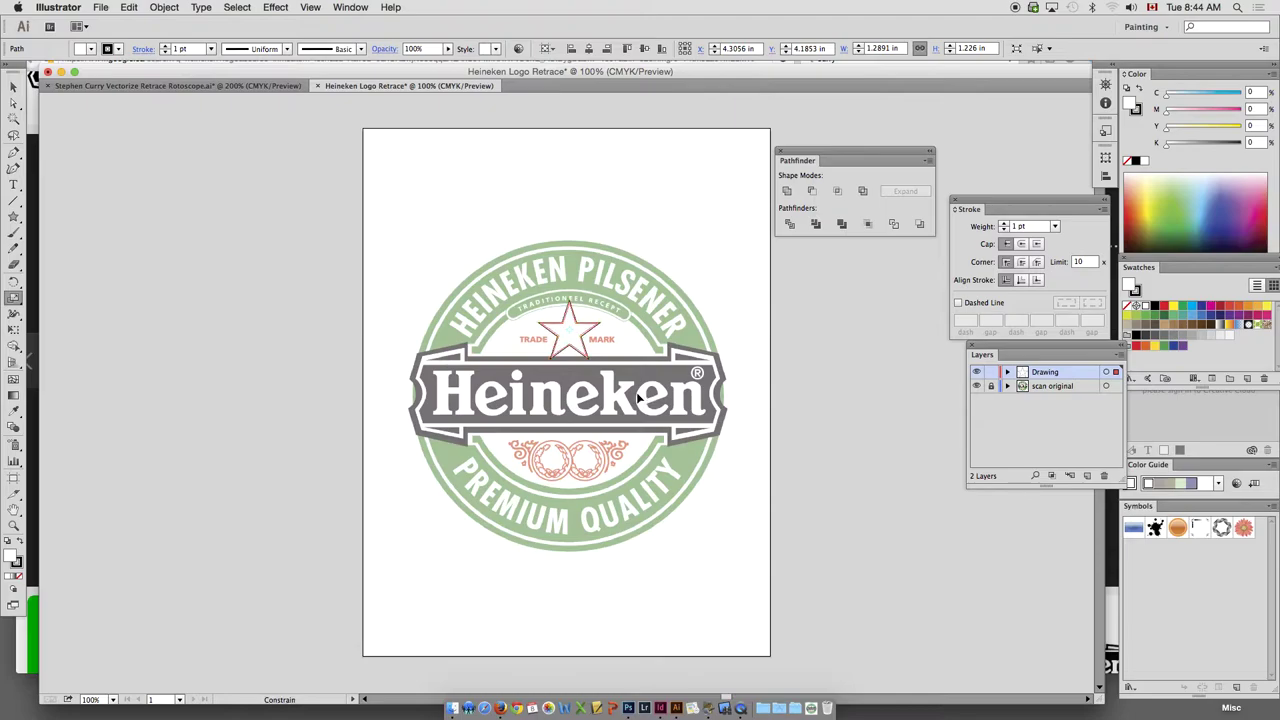
pyautogui.press('s')
pyautogui.moveTo(639, 397); pyautogui.dragTo(637, 395)
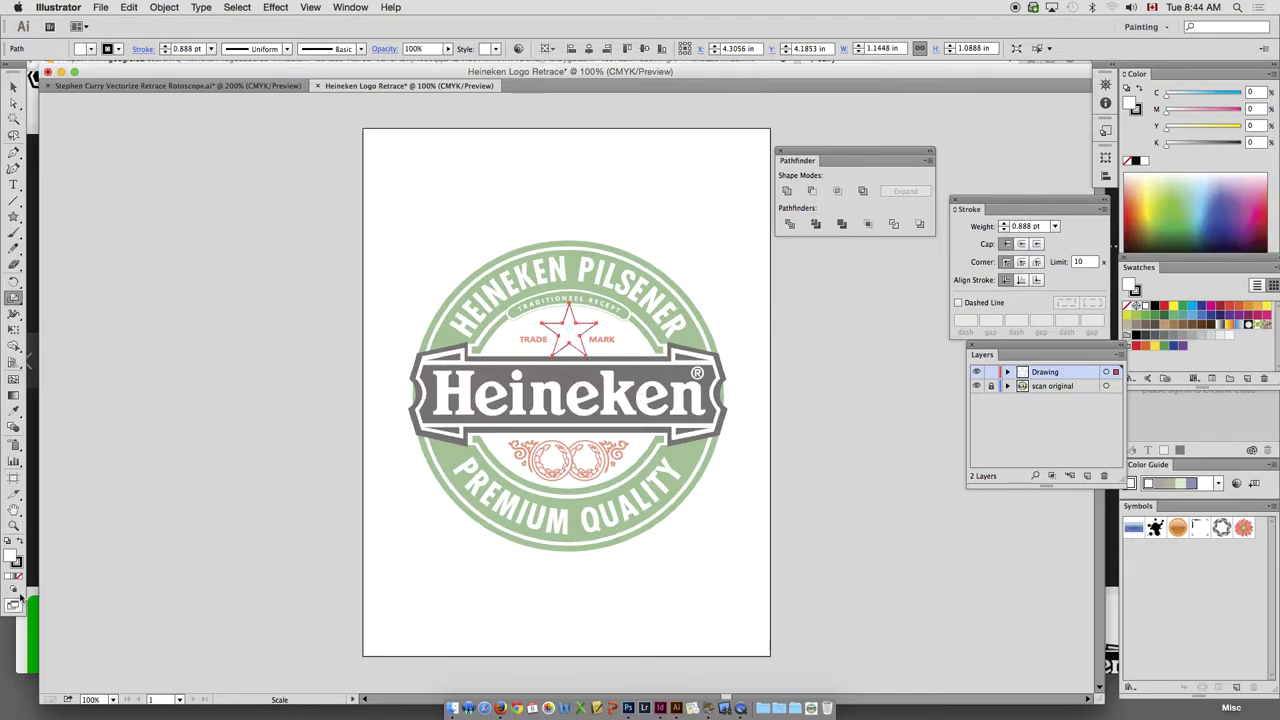
pyautogui.click(20, 577)
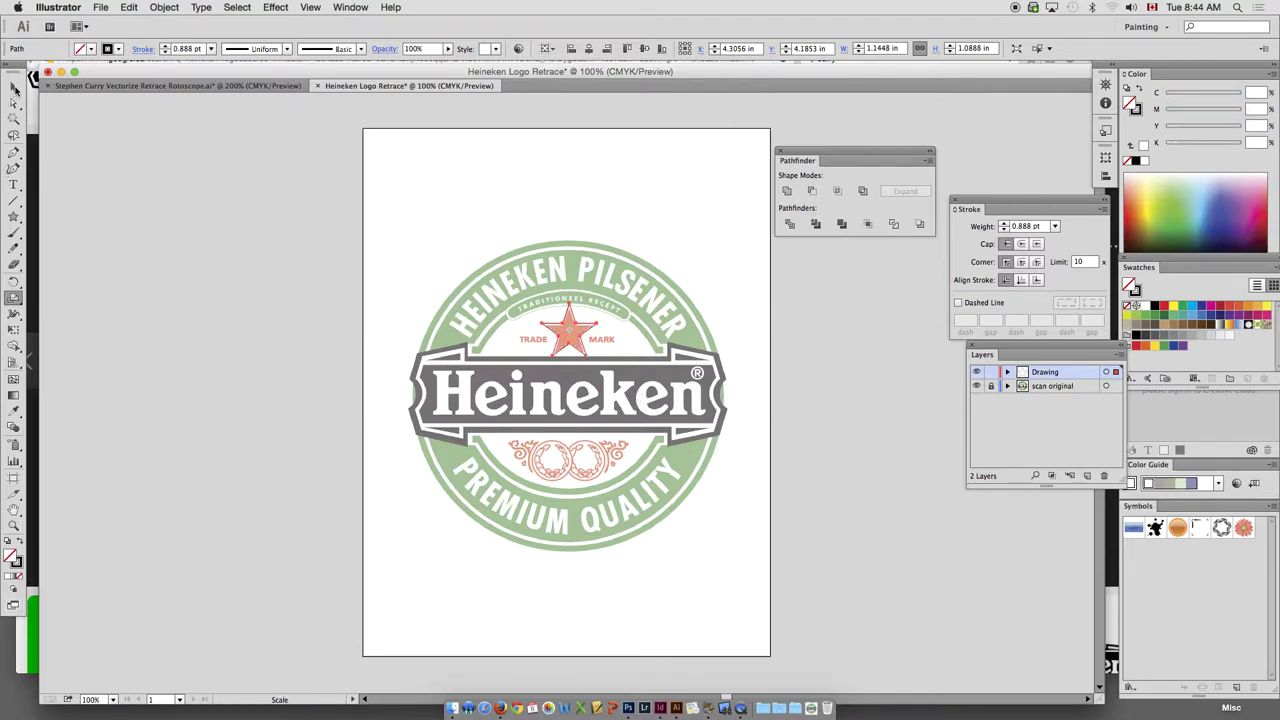
# Scale the star outline down to about 0.98 in wide and nudge it down to line up with the template's red star
pyautogui.press('v')
pyautogui.moveTo(477, 229)
pyautogui.mouseDown()
pyautogui.moveTo(655, 340)
pyautogui.moveTo(652, 433)
pyautogui.moveTo(674, 466)
pyautogui.moveTo(657, 459)
pyautogui.mouseUp()
pyautogui.press('s')
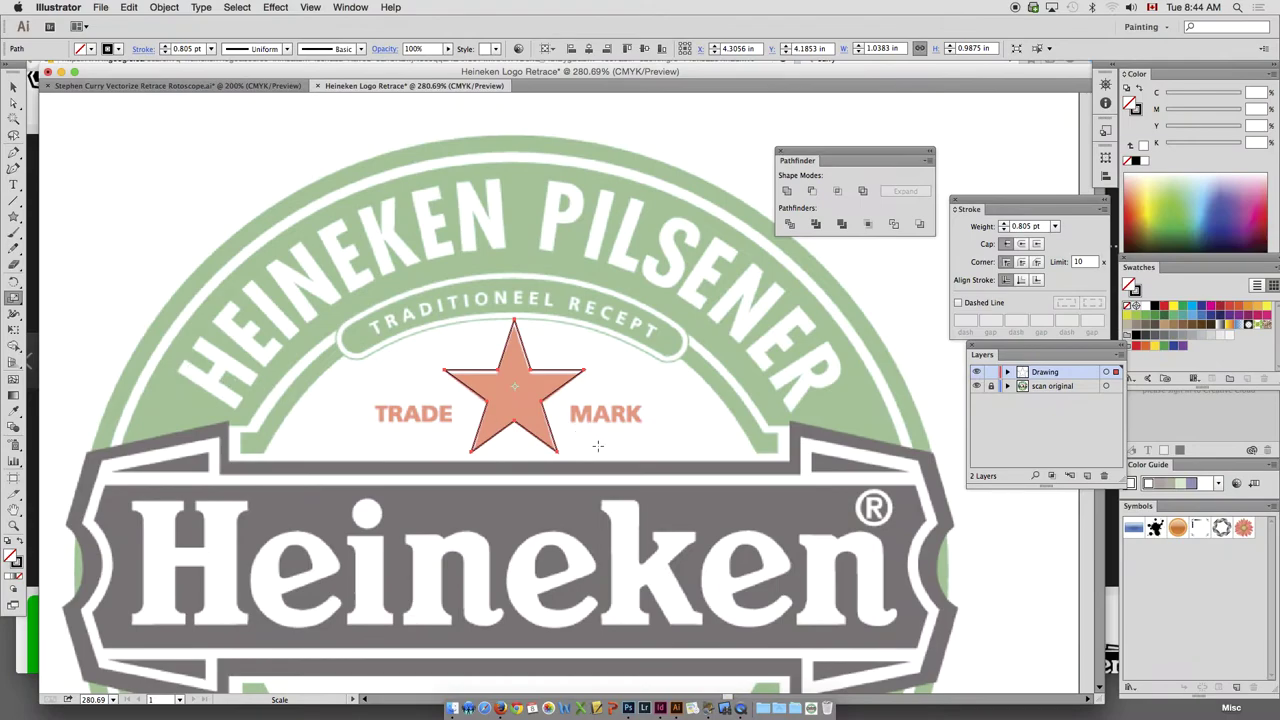
pyautogui.moveTo(597, 445)
pyautogui.mouseDown()
pyautogui.moveTo(586, 438)
pyautogui.moveTo(585, 462)
pyautogui.mouseUp()
pyautogui.press('v')
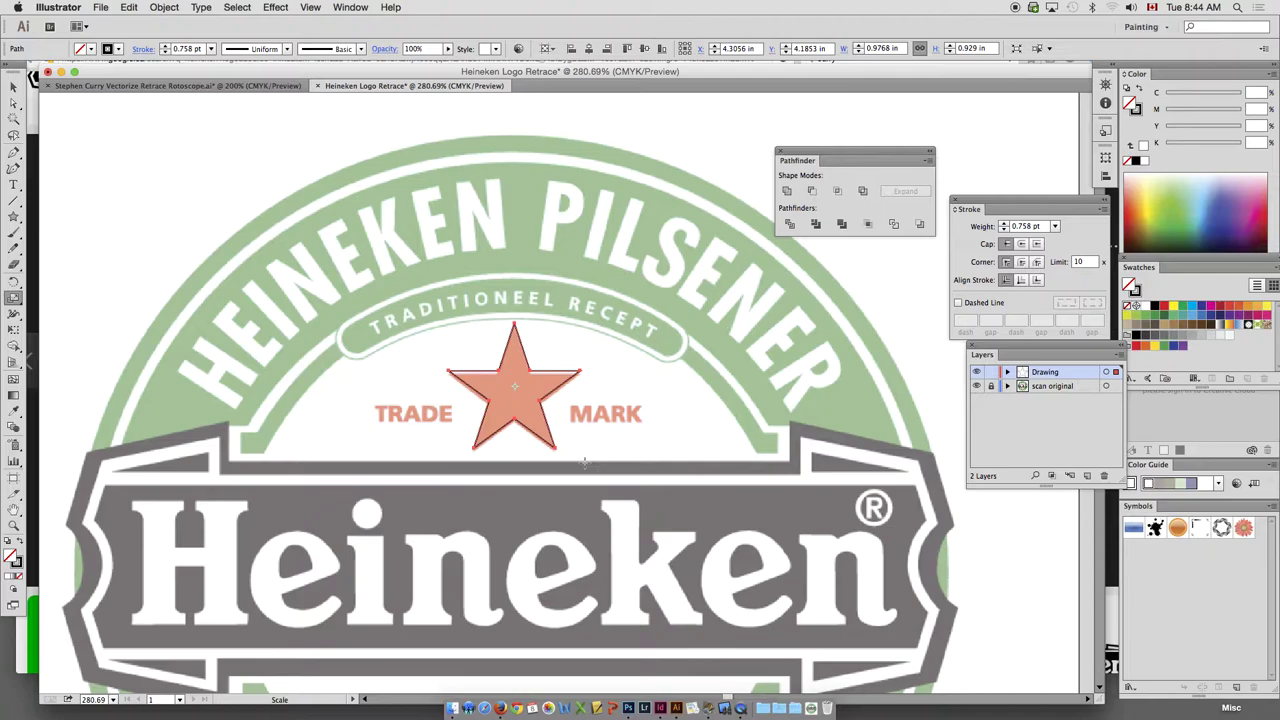
pyautogui.press('Down')
pyautogui.press('Down')
pyautogui.press('Left')
pyautogui.press('Right')
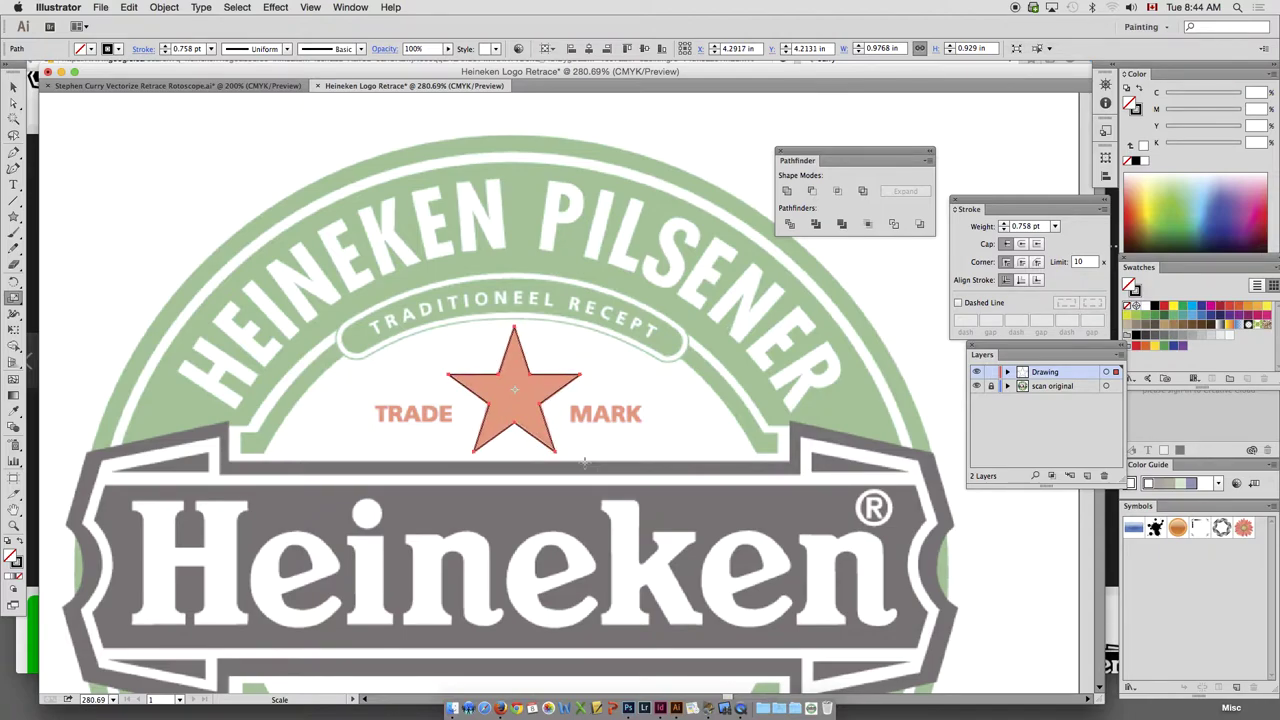
# Deselect the star outline
pyautogui.click(13, 87)
pyautogui.moveTo(335, 248); pyautogui.dragTo(354, 214)
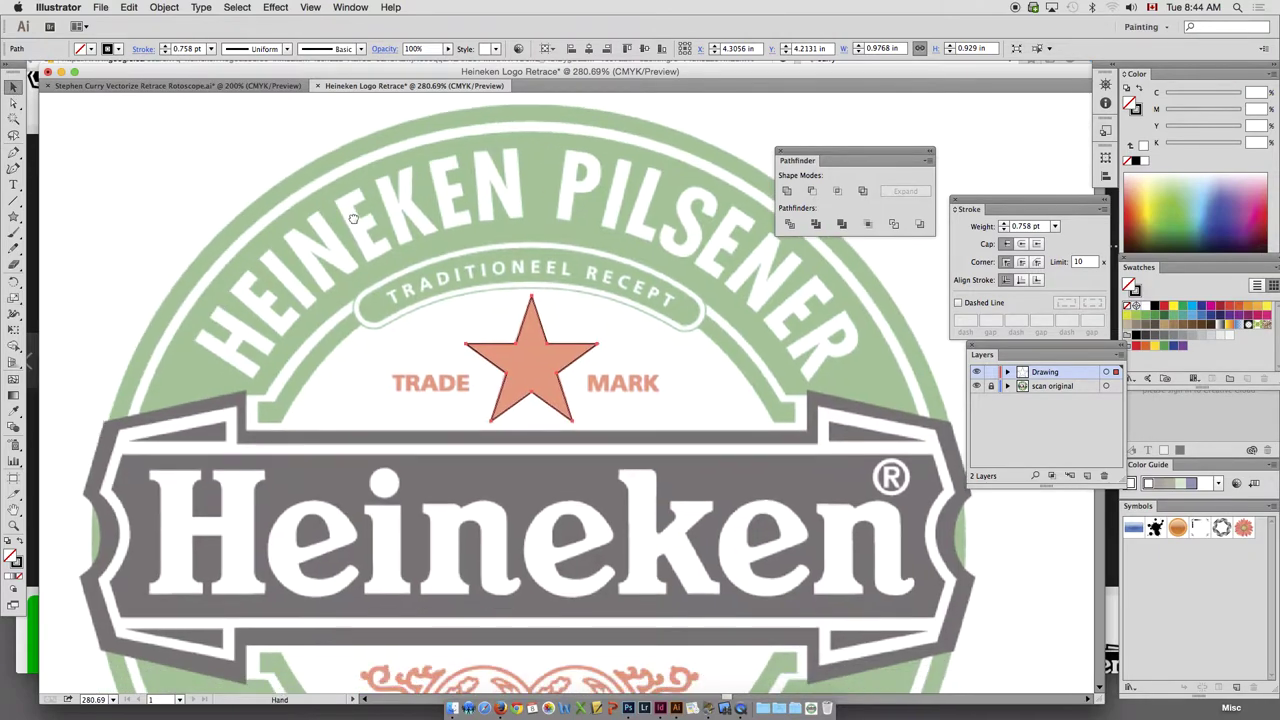
pyautogui.keyDown('alt'); pyautogui.keyDown('super'); pyautogui.click(405, 328); pyautogui.keyUp('super'); pyautogui.keyUp('alt')
pyautogui.moveTo(450, 348); pyautogui.dragTo(140, 193)
pyautogui.press('super+minus')
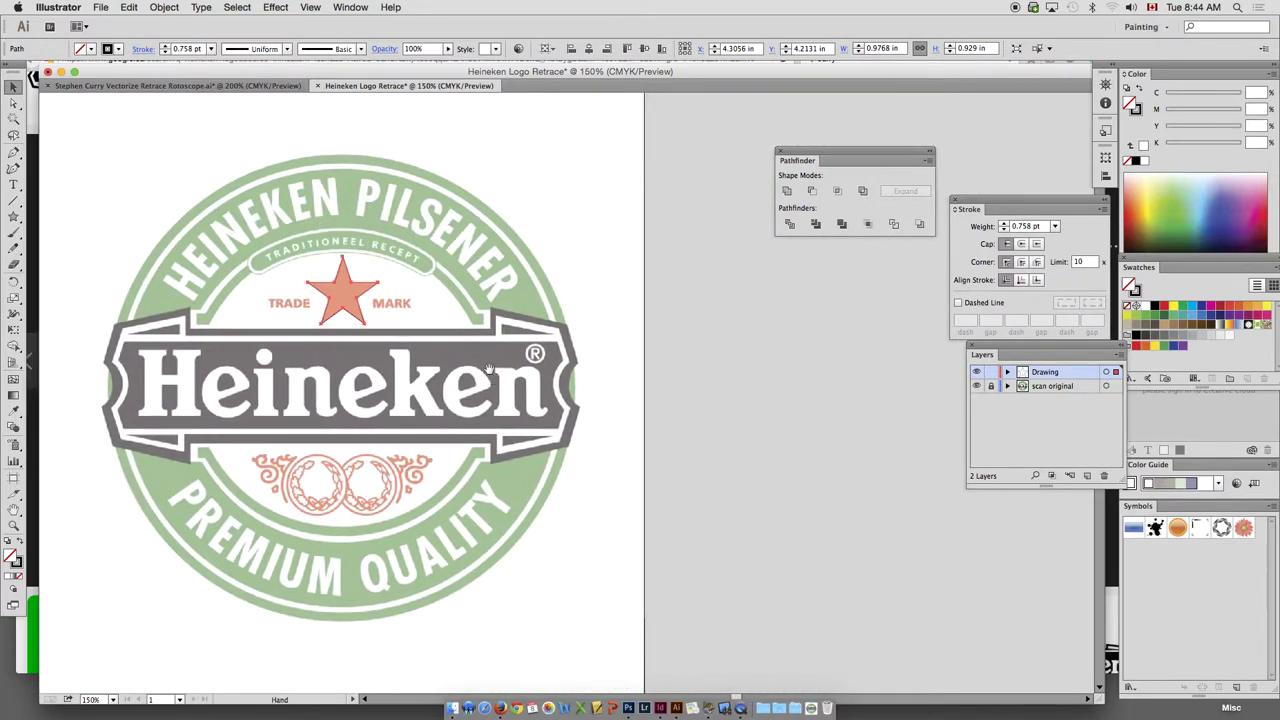
pyautogui.press('super+minus')
pyautogui.moveTo(516, 379); pyautogui.dragTo(294, 294)
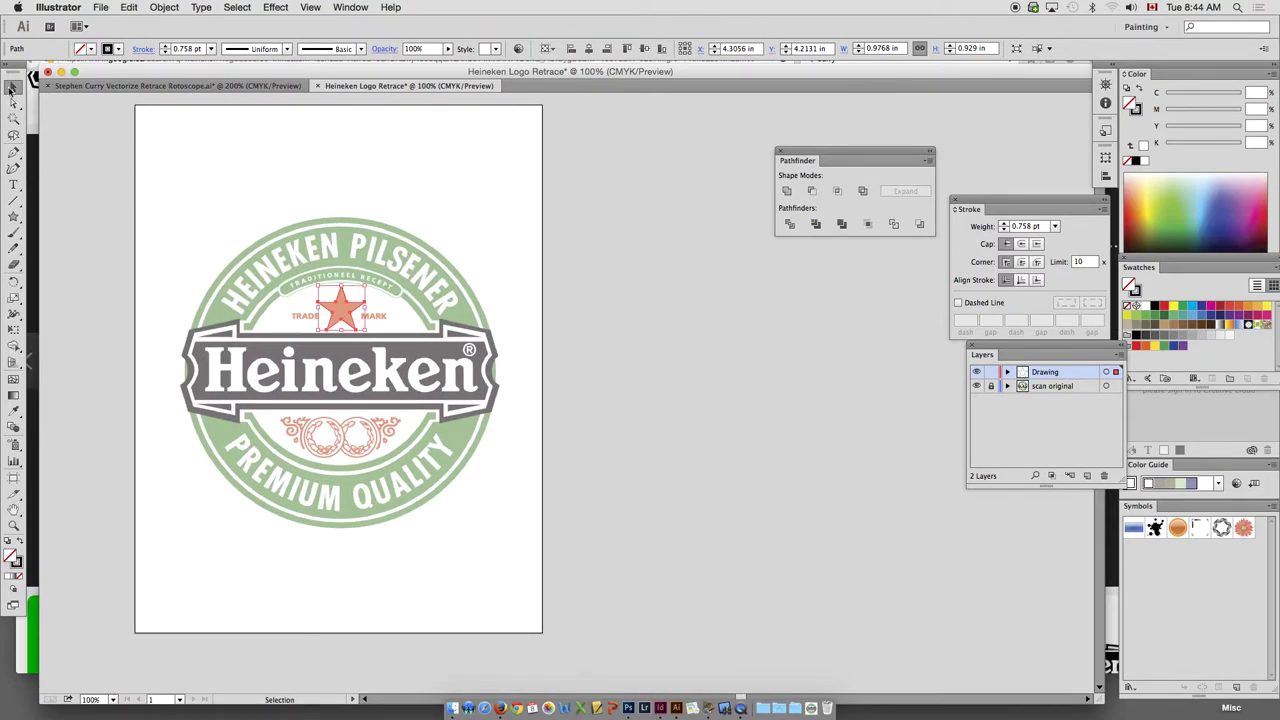
pyautogui.click(12, 88)
pyautogui.click(163, 214)
# Place the Pathfinder panel directly above the Stroke panel and line up the Layers panel beneath it
pyautogui.hscroll(2, 450, 300)
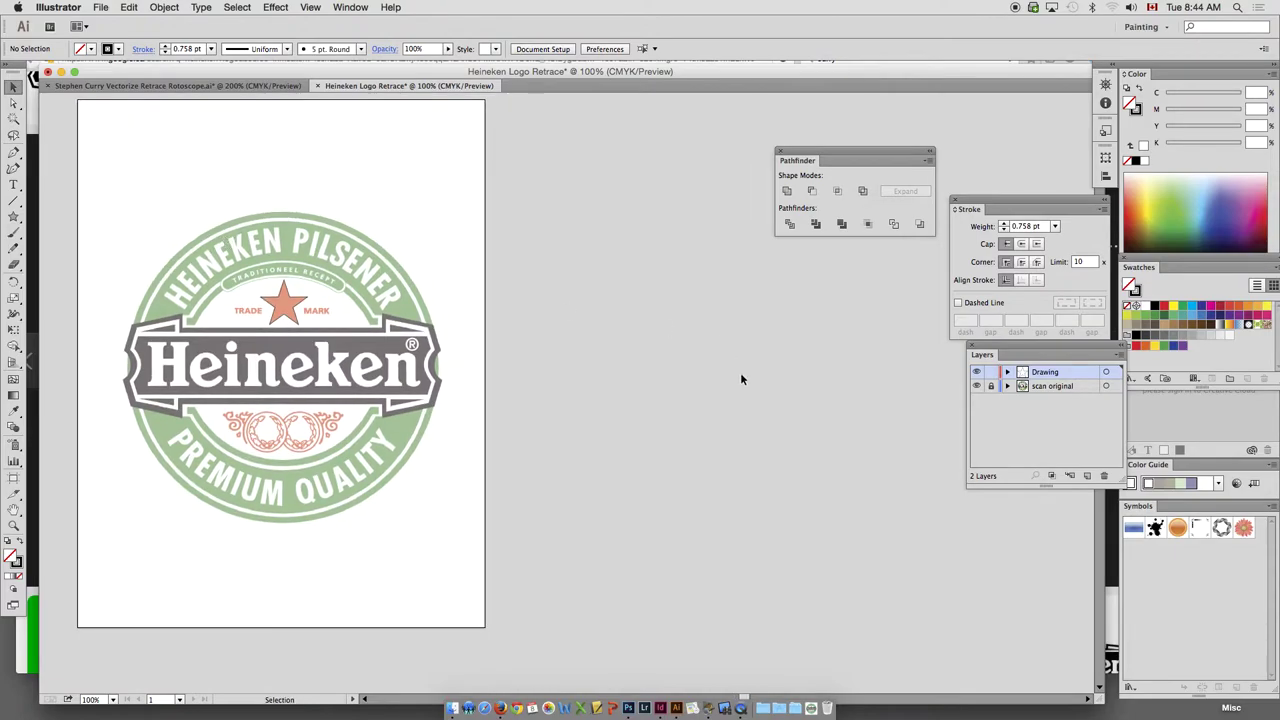
pyautogui.moveTo(800, 160)
pyautogui.mouseDown()
pyautogui.moveTo(963, 138)
pyautogui.moveTo(976, 122)
pyautogui.mouseUp()
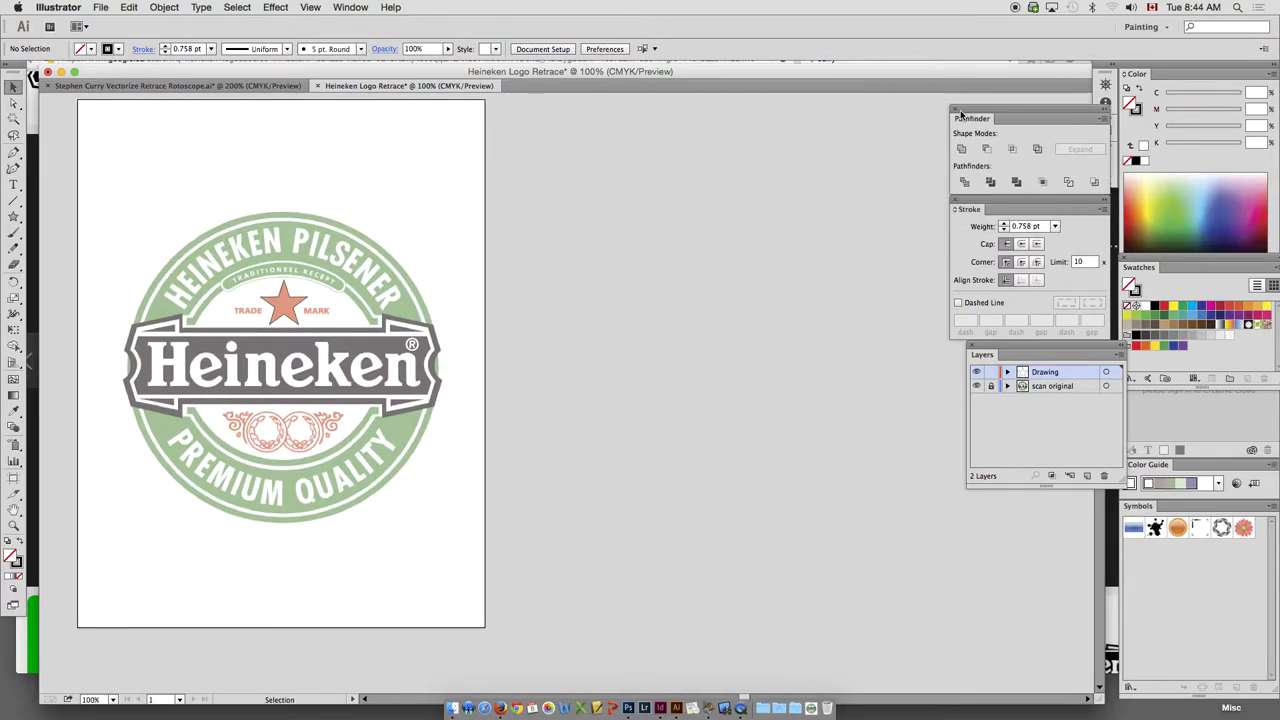
pyautogui.moveTo(978, 345); pyautogui.dragTo(966, 349)
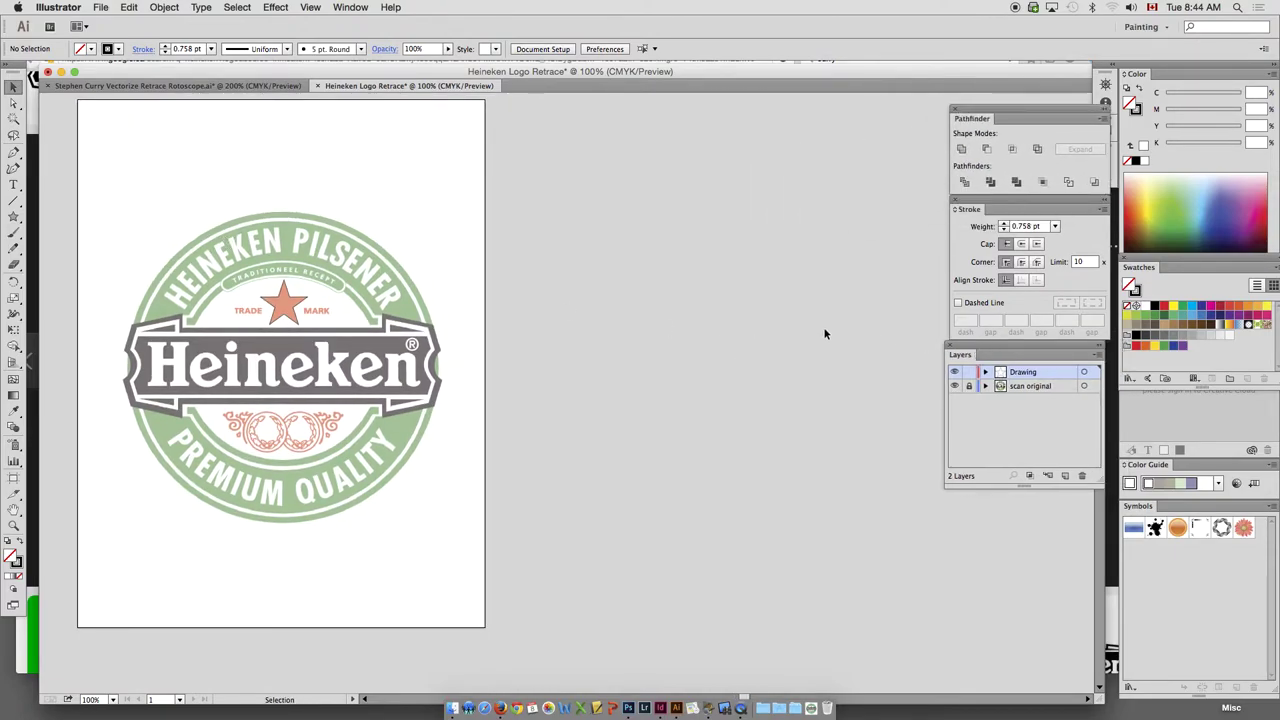
# Switch to Finder, open HEINEKEN.TTF from 06 b Heineken Logo Retrace inside the Heineken Logo Tutorial folder, and install the font
pyautogui.click(1110, 530)
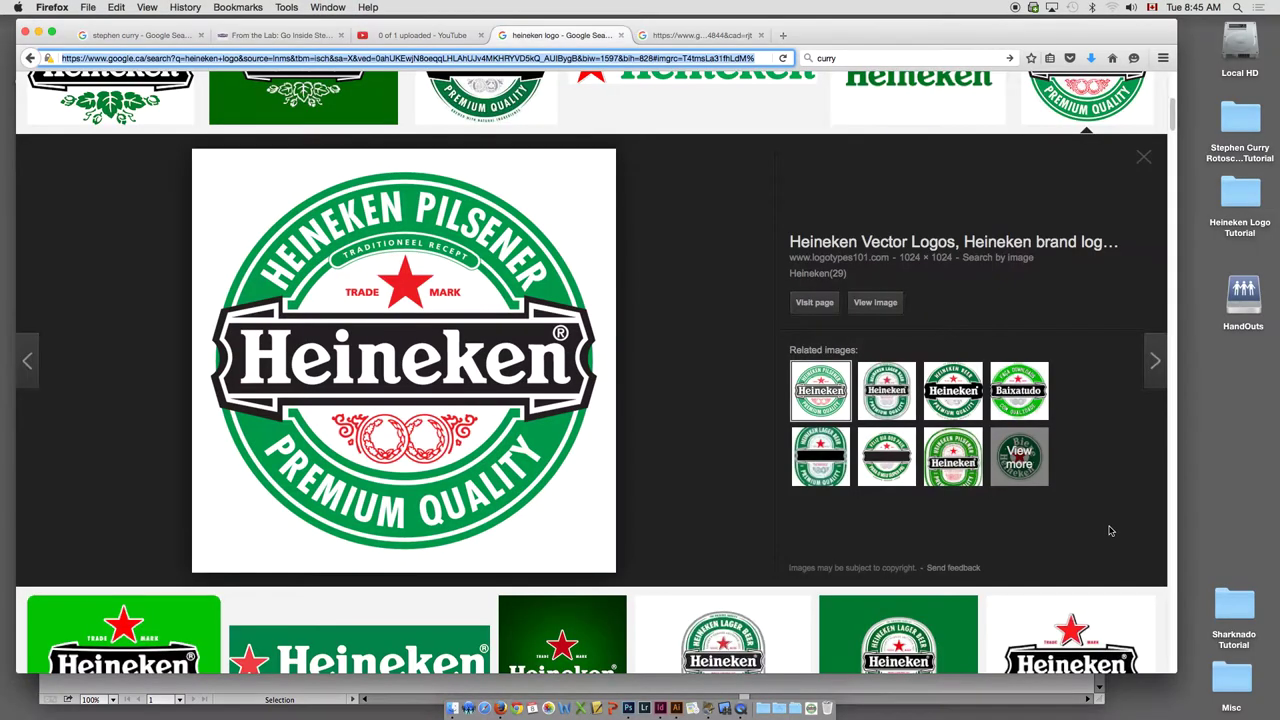
pyautogui.doubleClick(1243, 210)
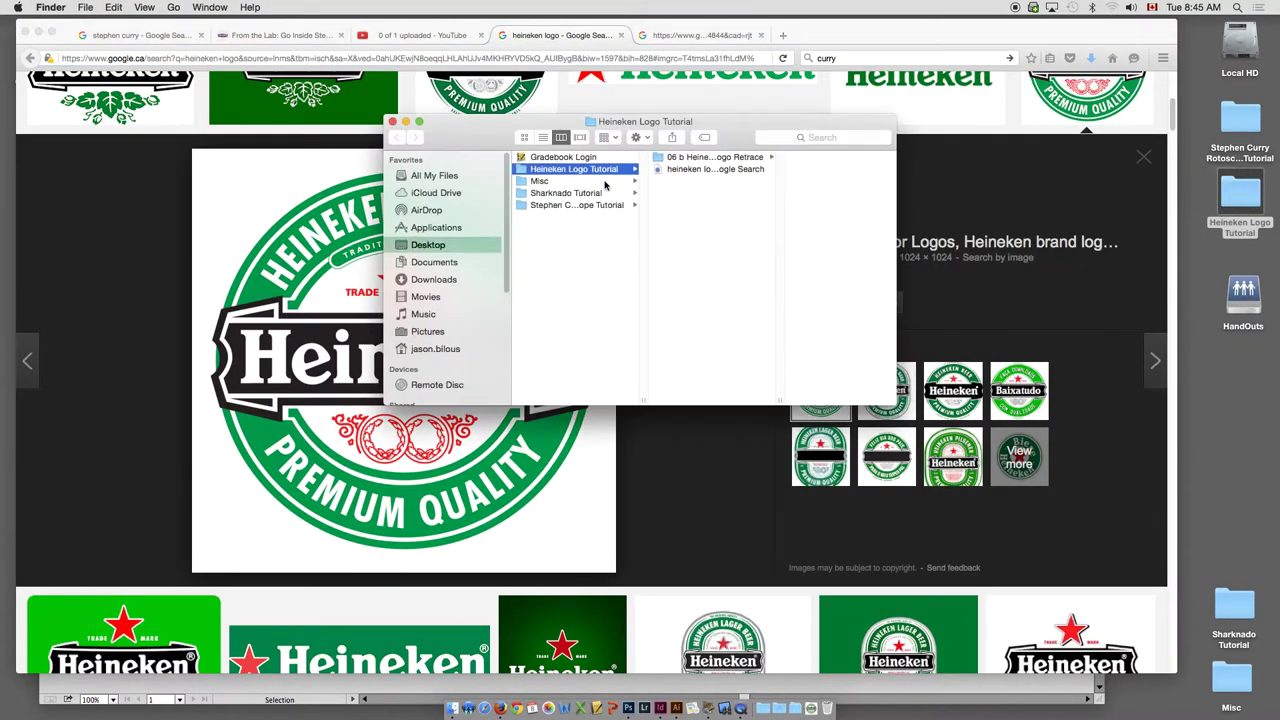
pyautogui.click(690, 170)
pyautogui.press('Up')
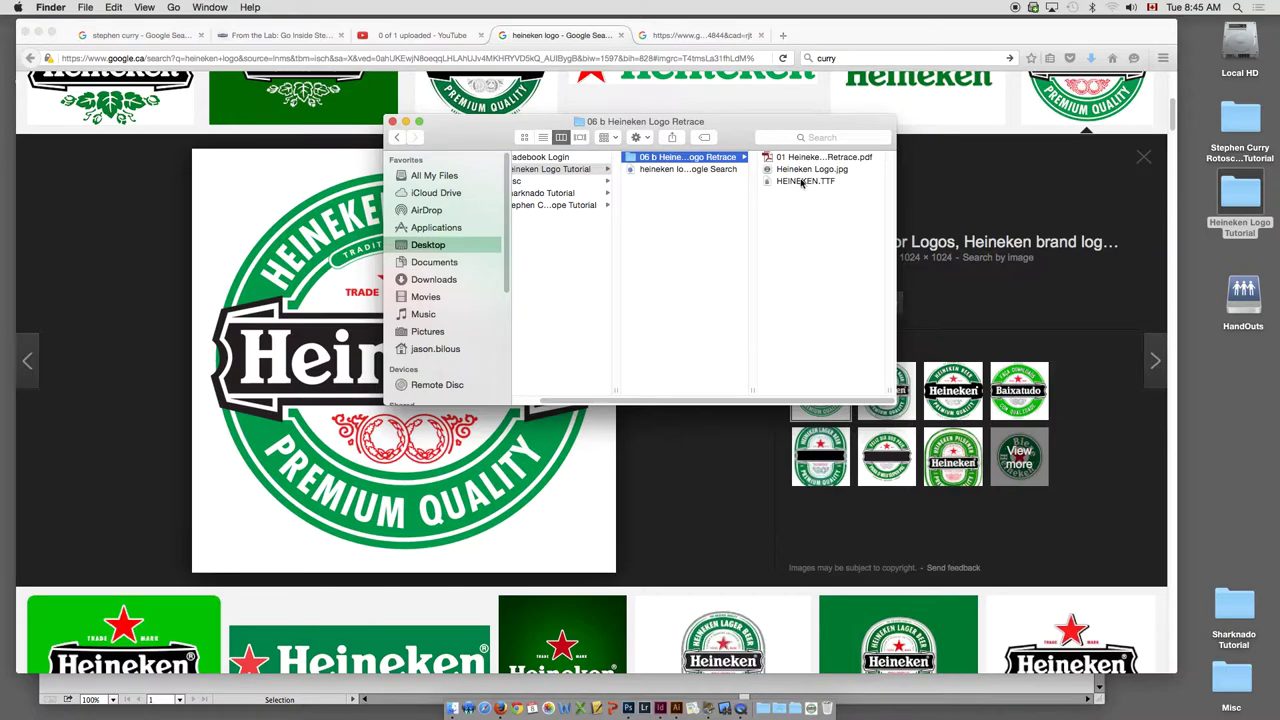
pyautogui.click(802, 183)
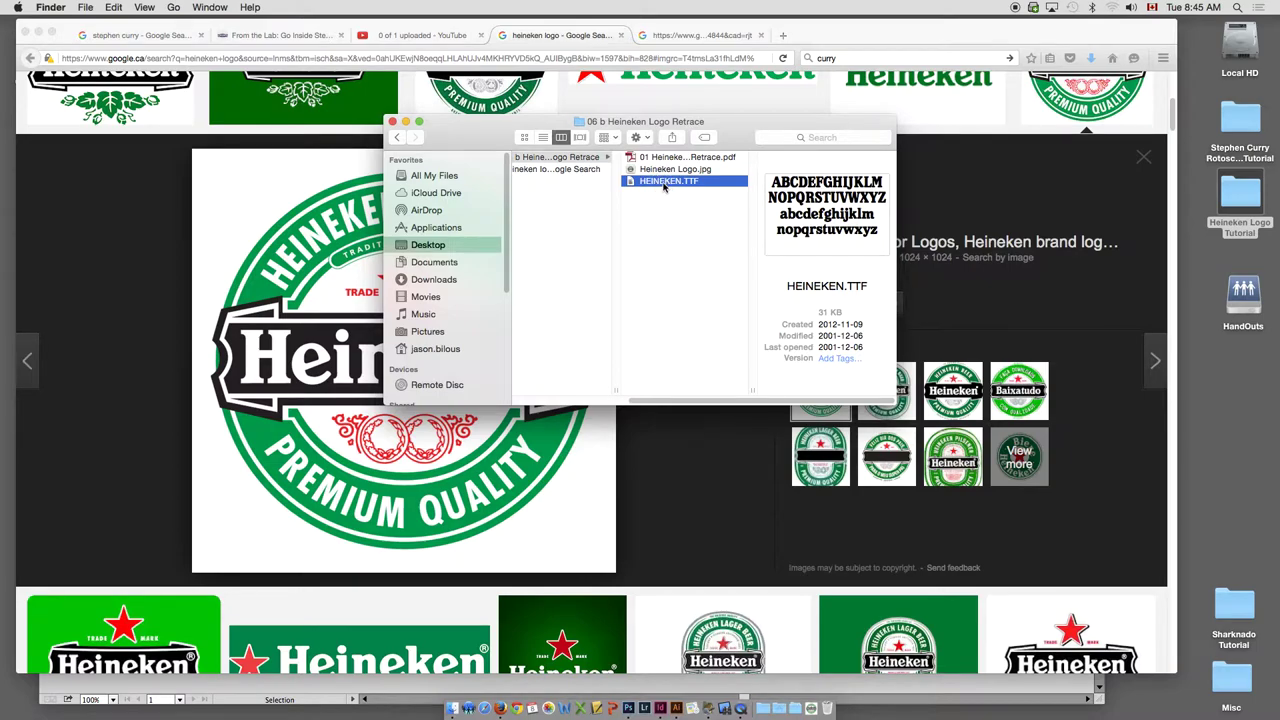
pyautogui.doubleClick(665, 184)
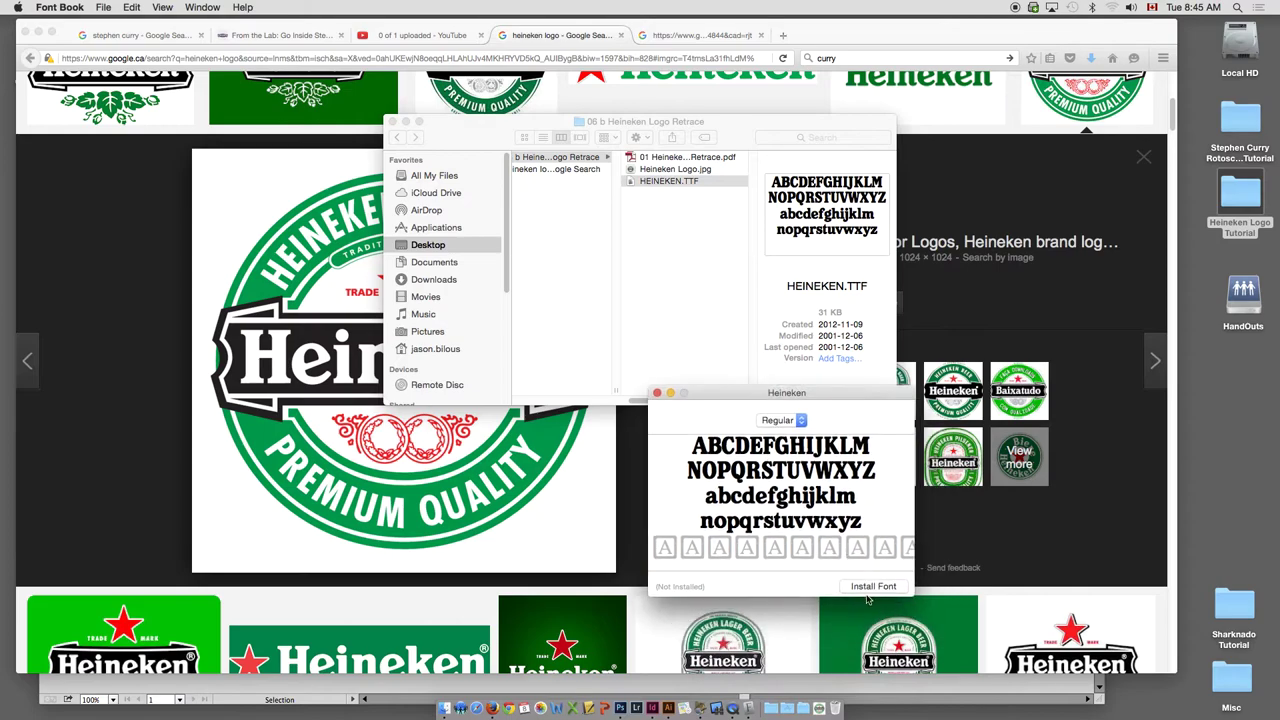
pyautogui.click(868, 588)
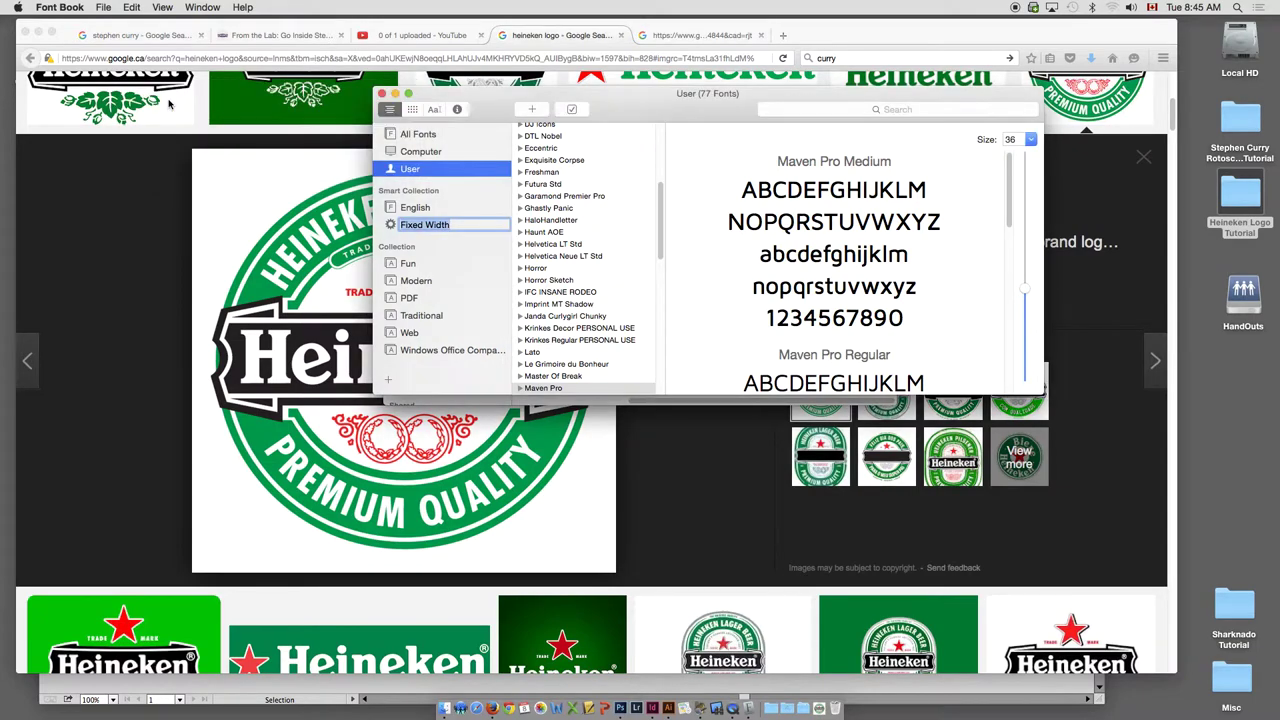
pyautogui.click(380, 94)
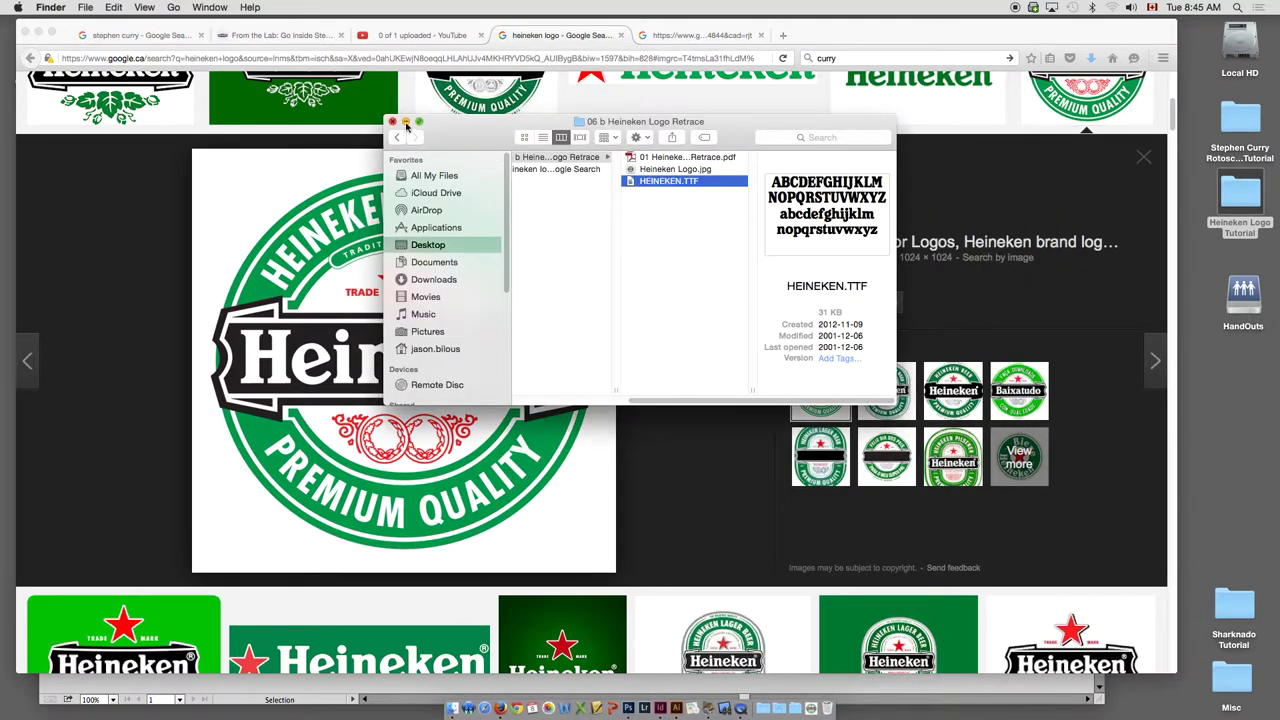
pyautogui.click(392, 122)
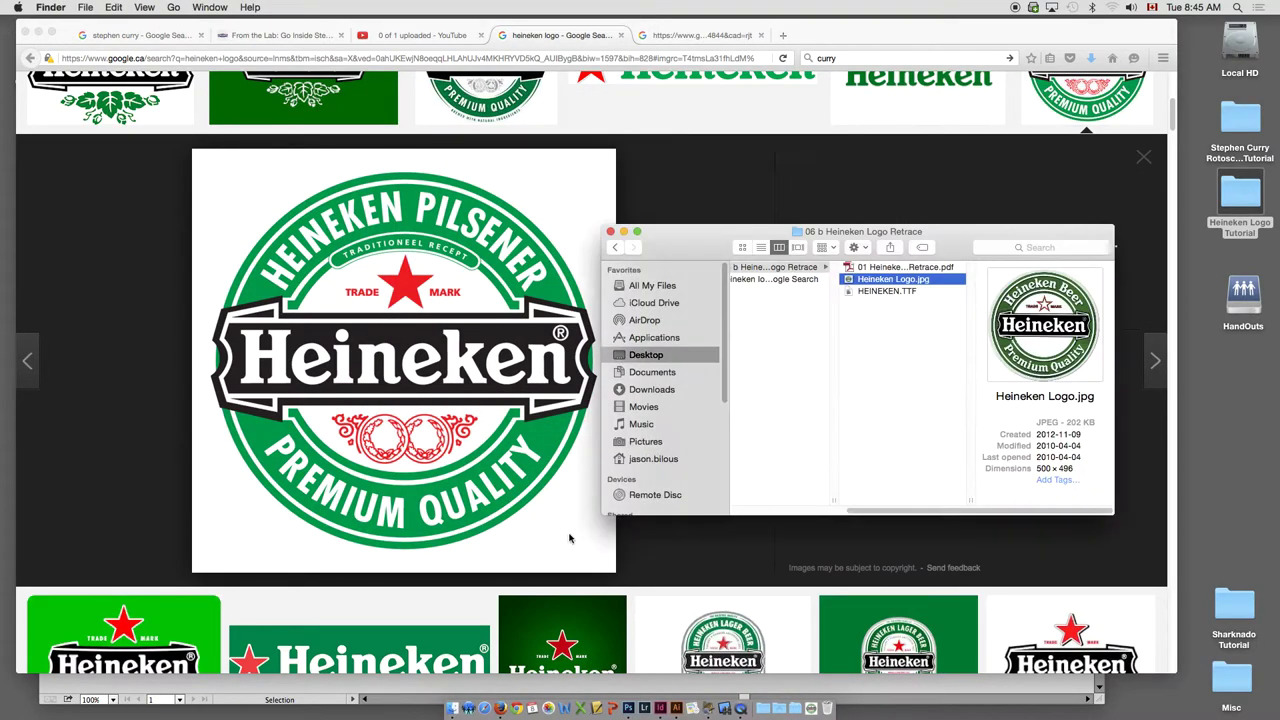
# Switch back to Illustrator and add the text HEINEKEN beside the artboard at 28 pt
pyautogui.click(676, 708)
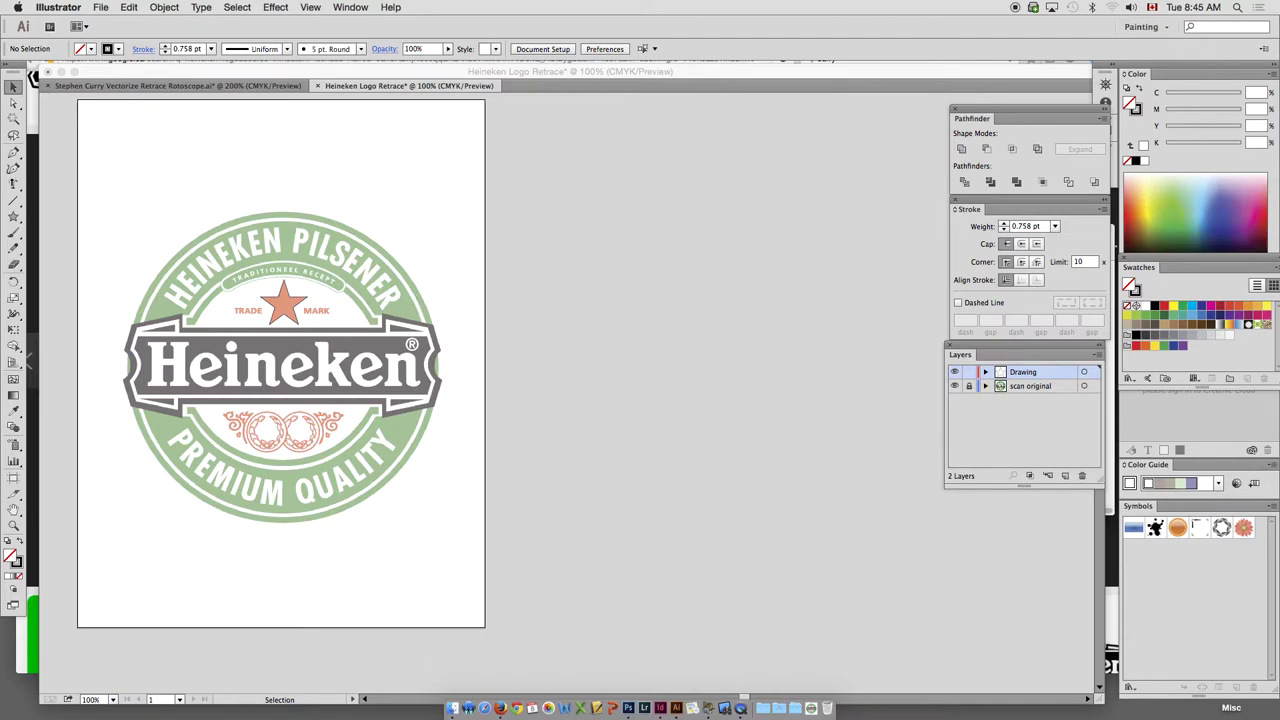
pyautogui.press('t')
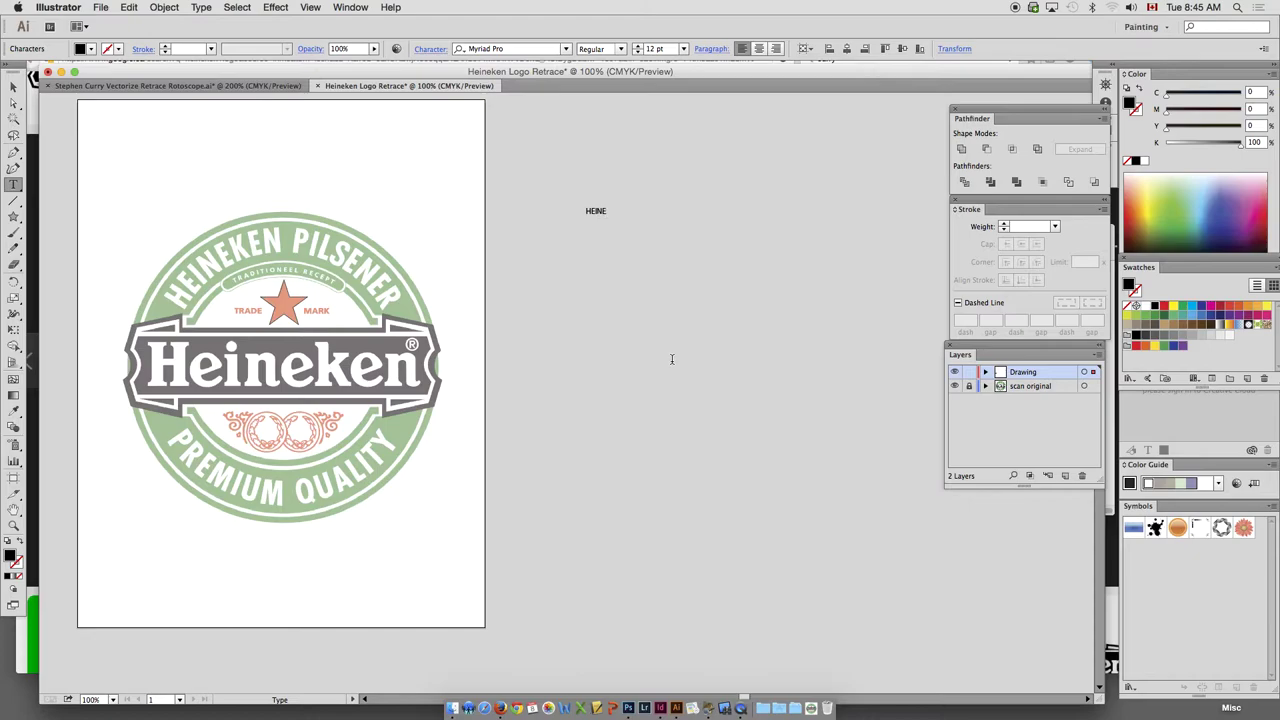
pyautogui.press('super+a')
pyautogui.press('super+shift+period')
pyautogui.press('super+shift+period')
pyautogui.press('super+shift+period')
pyautogui.press('super+shift+period')
pyautogui.press('super+shift+period')
pyautogui.press('super+shift+period')
pyautogui.press('super+shift+period')
pyautogui.press('super+shift+period')
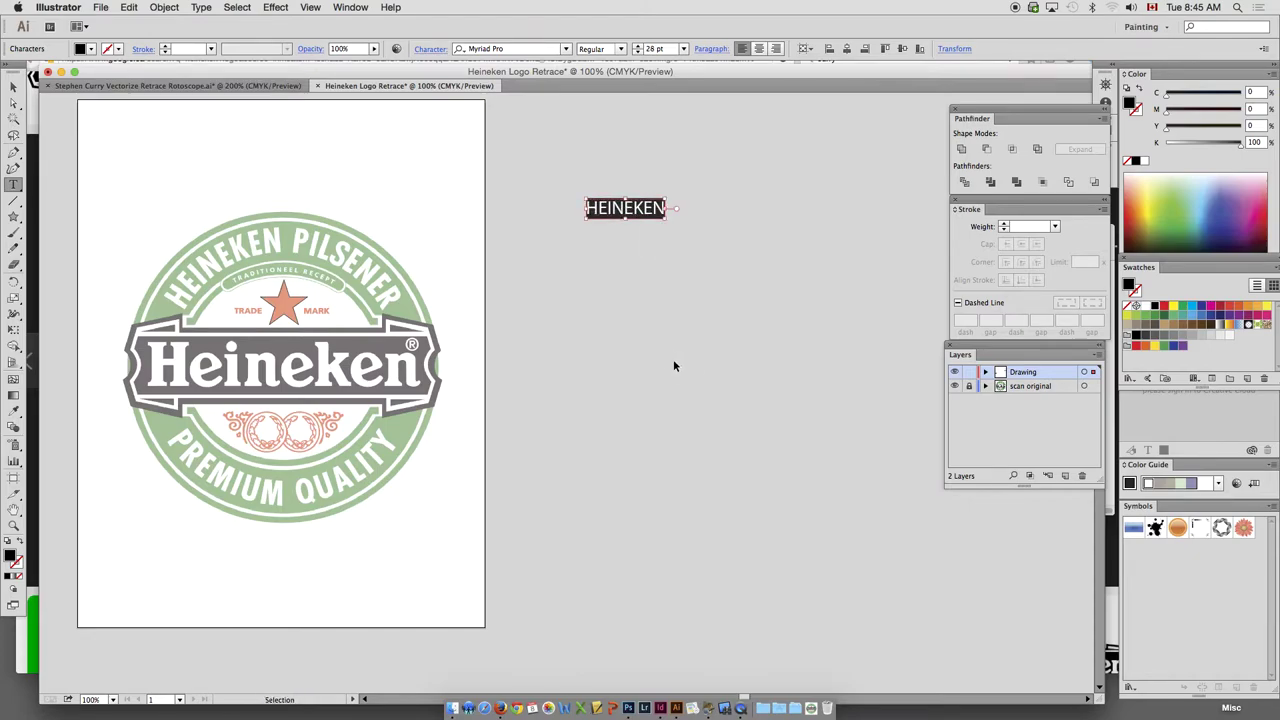
# Display the Character panel and place it next to the HEINEKEN text
pyautogui.press('super+t')
pyautogui.moveTo(330, 84); pyautogui.dragTo(722, 119)
pyautogui.click(322, 7)
pyautogui.moveTo(350, 7)
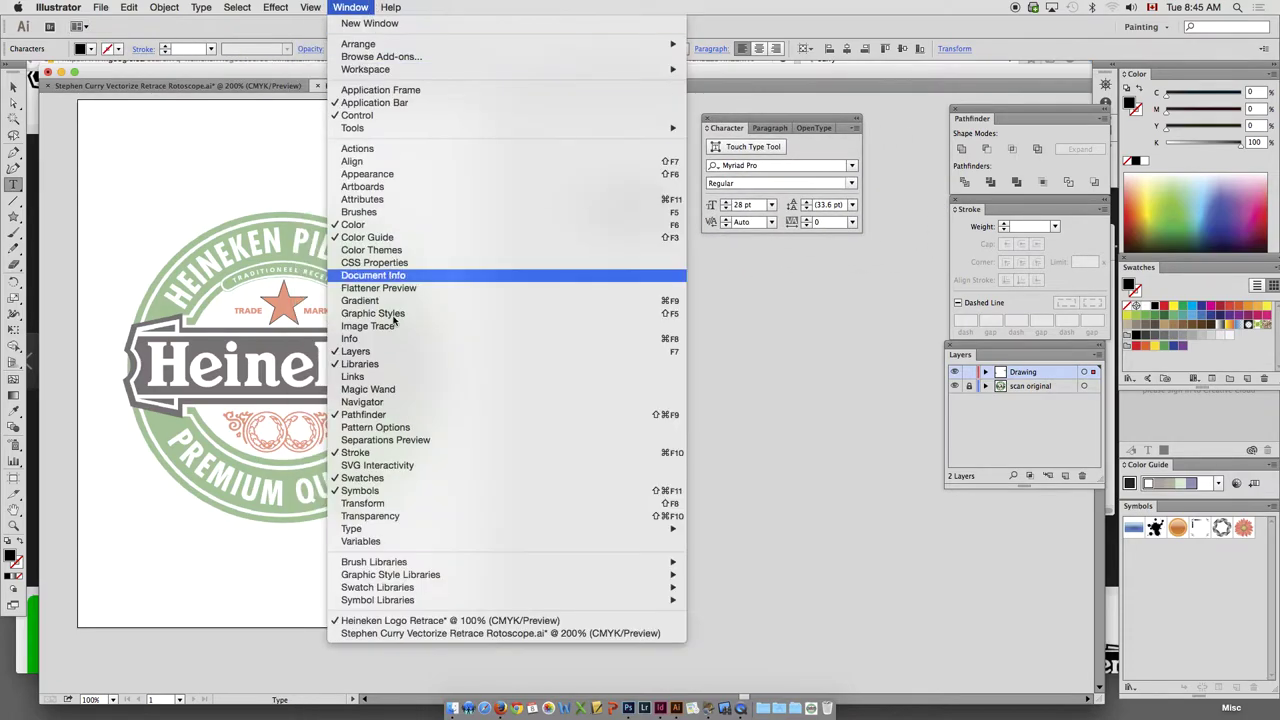
pyautogui.moveTo(425, 528)
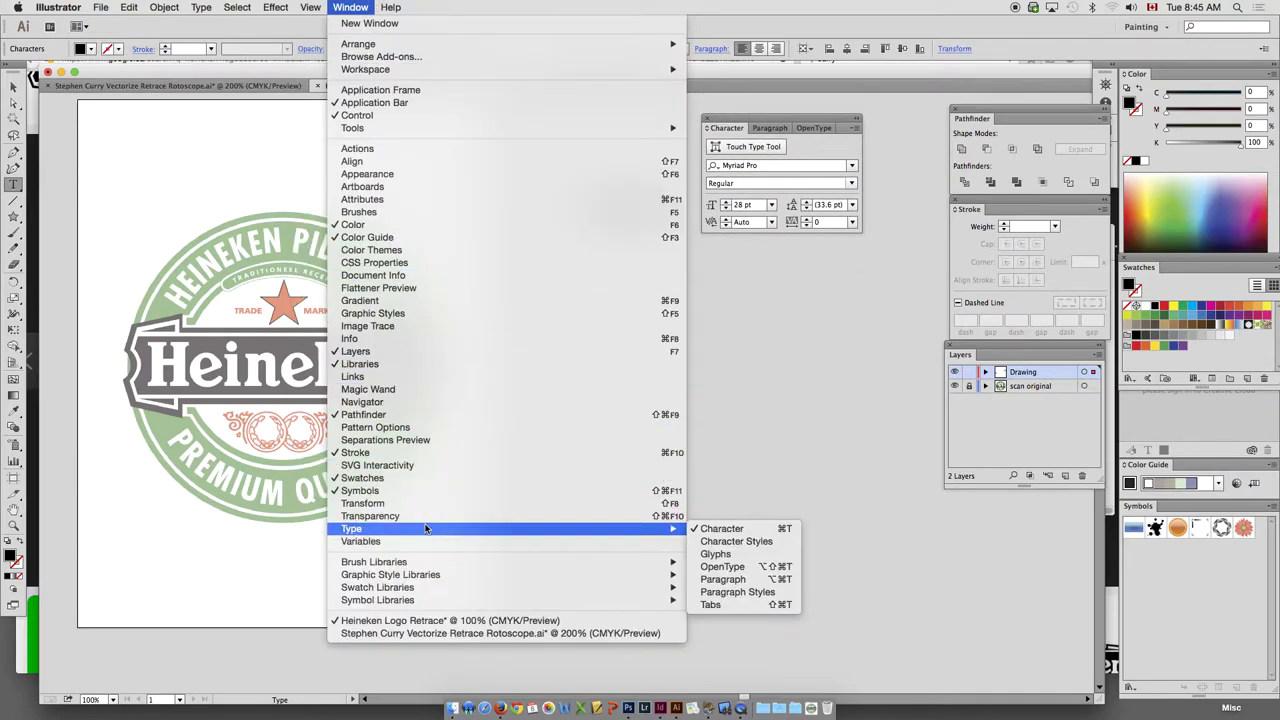
pyautogui.click(776, 120)
pyautogui.moveTo(776, 120); pyautogui.dragTo(761, 147)
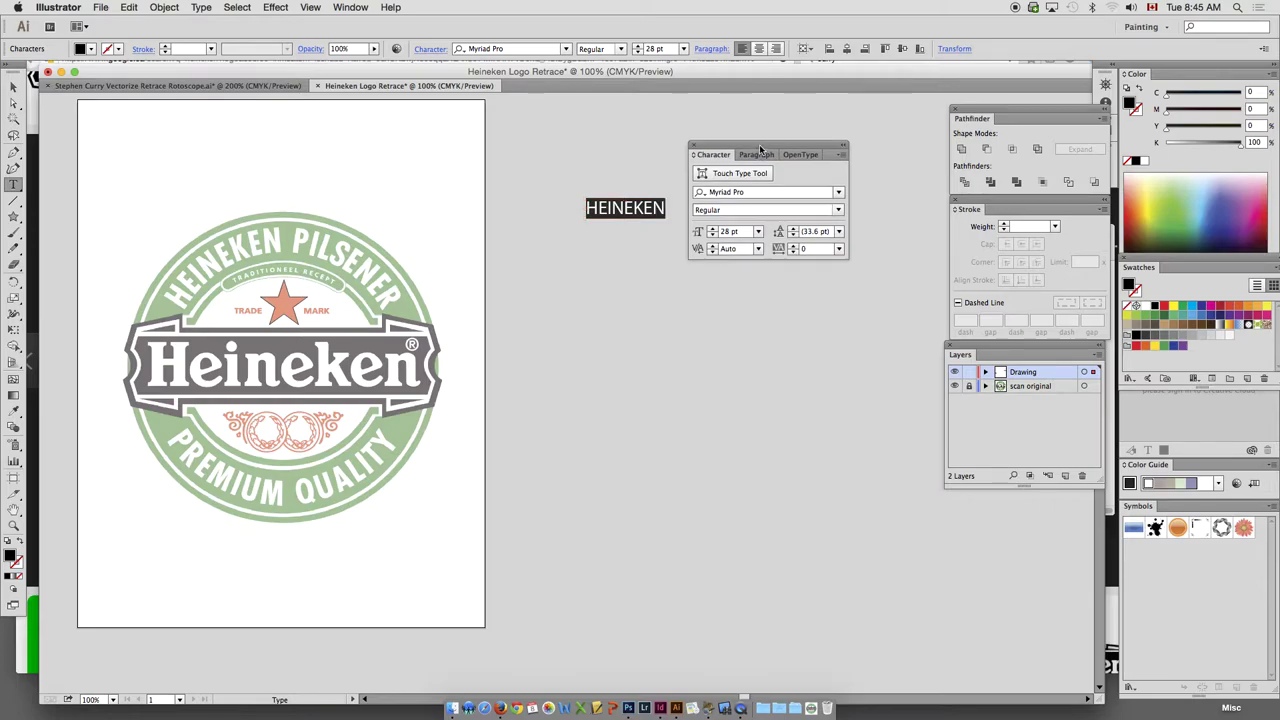
pyautogui.moveTo(759, 144); pyautogui.dragTo(757, 153)
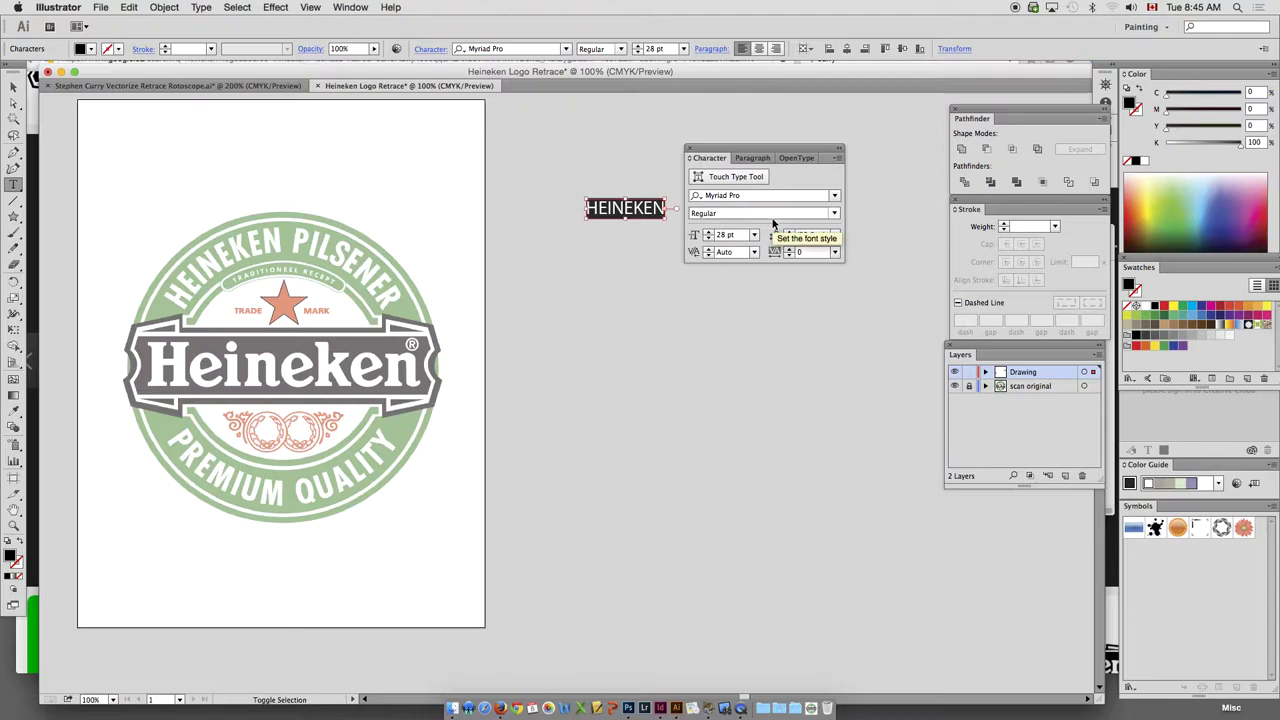
# Enlarge the HEINEKEN text to 48 pt and reposition it in the free space outside the artboard, with the Character panel beside it
pyautogui.press('super+shift+period')
pyautogui.press('super+shift+period')
pyautogui.press('super+shift+period')
pyautogui.press('super+shift+period')
pyautogui.press('super+shift+period')
pyautogui.press('super+shift+period')
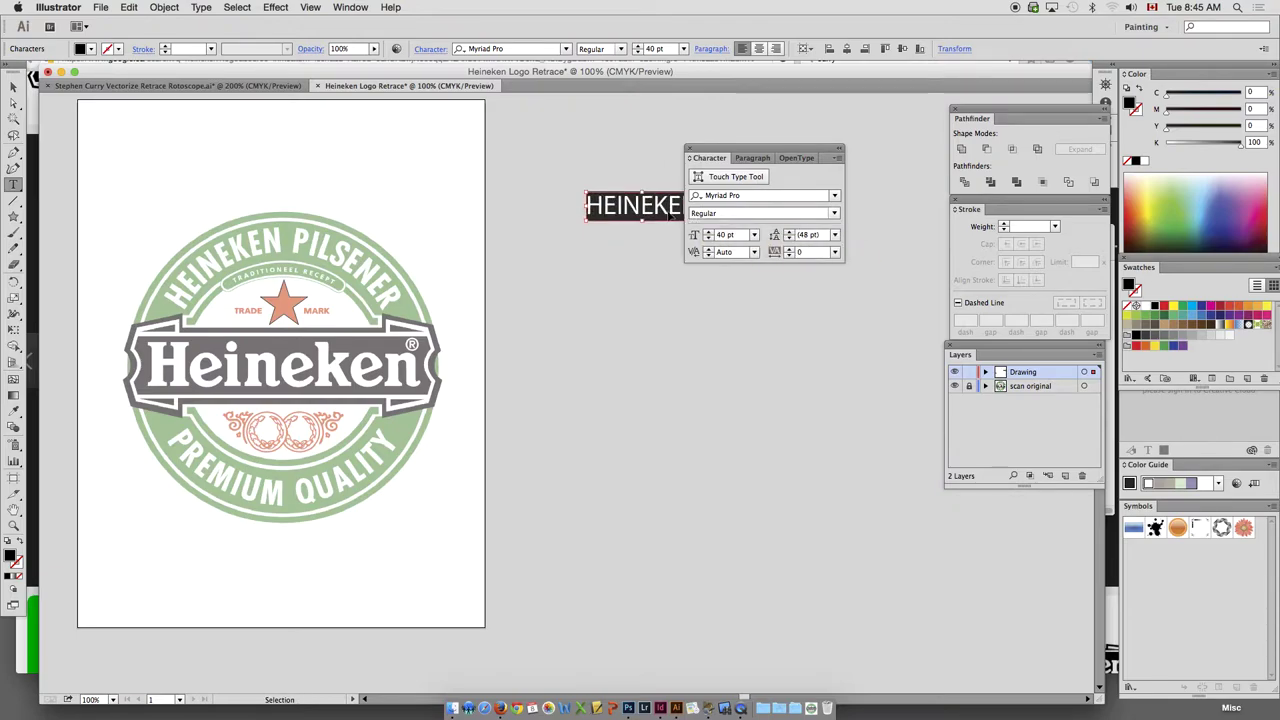
pyautogui.moveTo(669, 215); pyautogui.dragTo(606, 252)
pyautogui.press('super+shift+period')
pyautogui.press('super+shift+period')
pyautogui.press('super+shift+period')
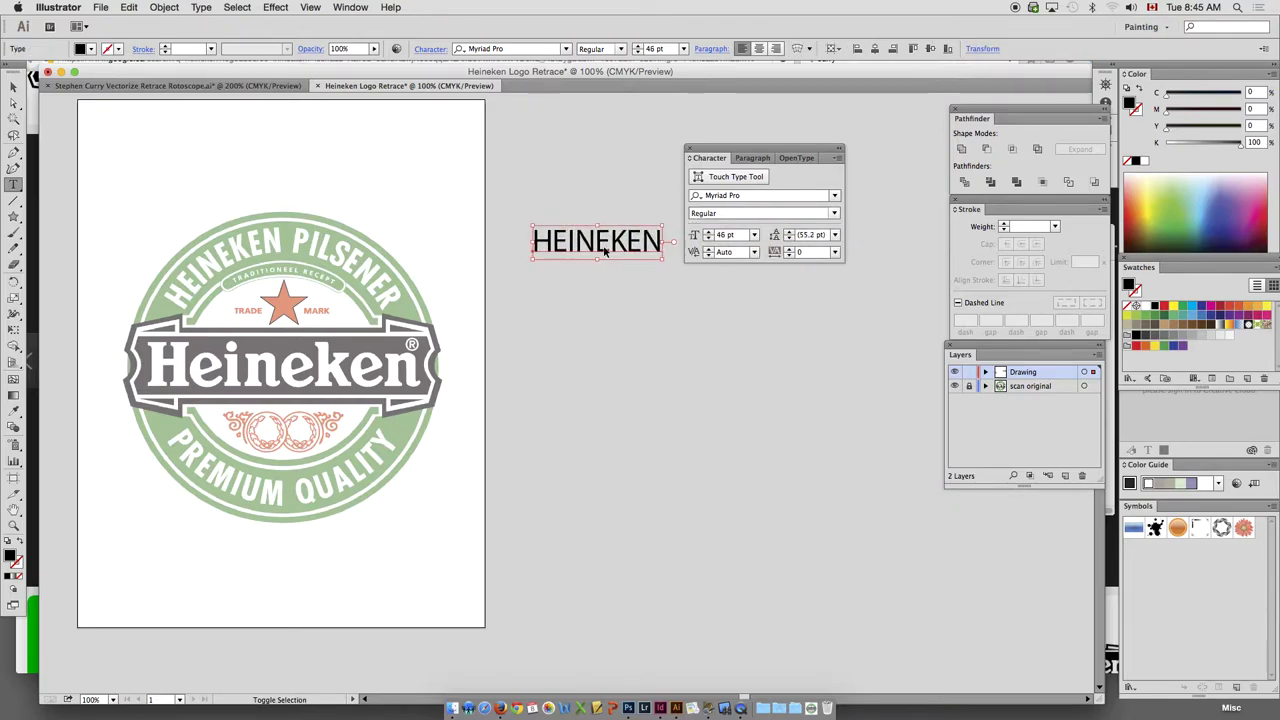
pyautogui.press('super+shift+period')
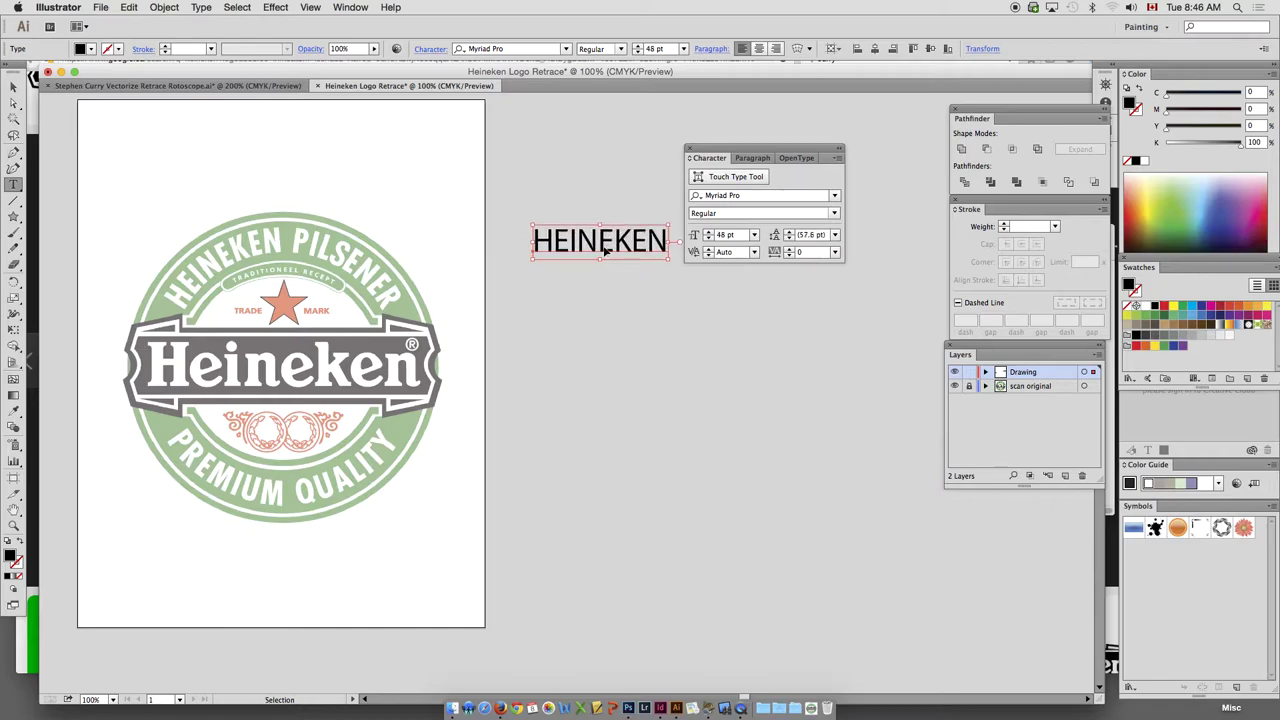
pyautogui.moveTo(608, 248); pyautogui.dragTo(605, 300)
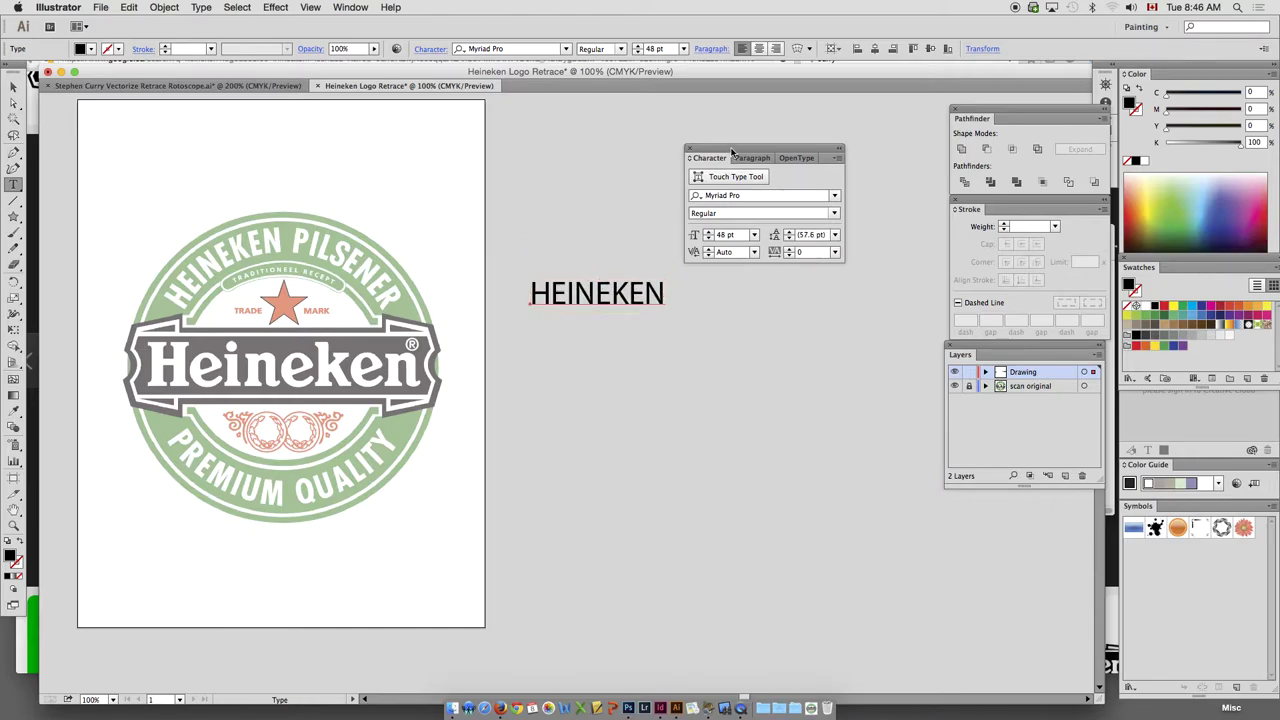
pyautogui.moveTo(732, 153); pyautogui.dragTo(731, 247)
pyautogui.click(14, 87)
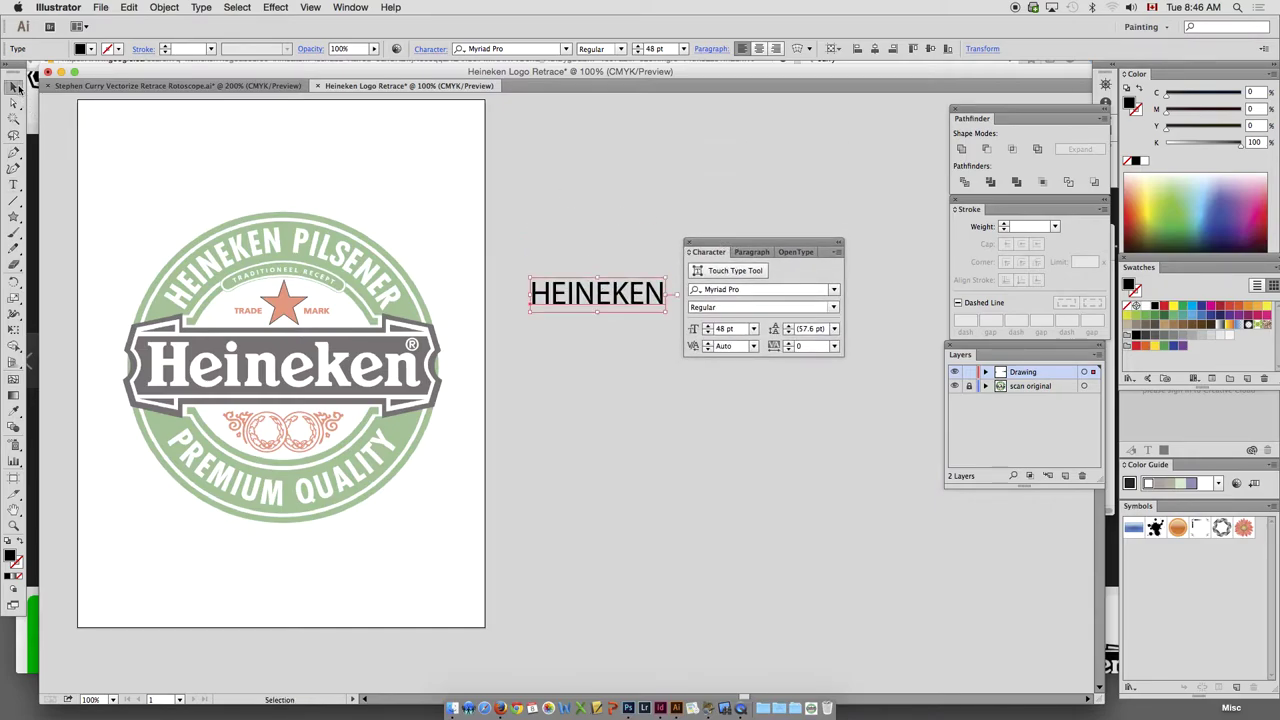
pyautogui.moveTo(567, 303); pyautogui.dragTo(553, 312)
# Set the HEINEKEN text in the Heineken font
pyautogui.click(757, 289)
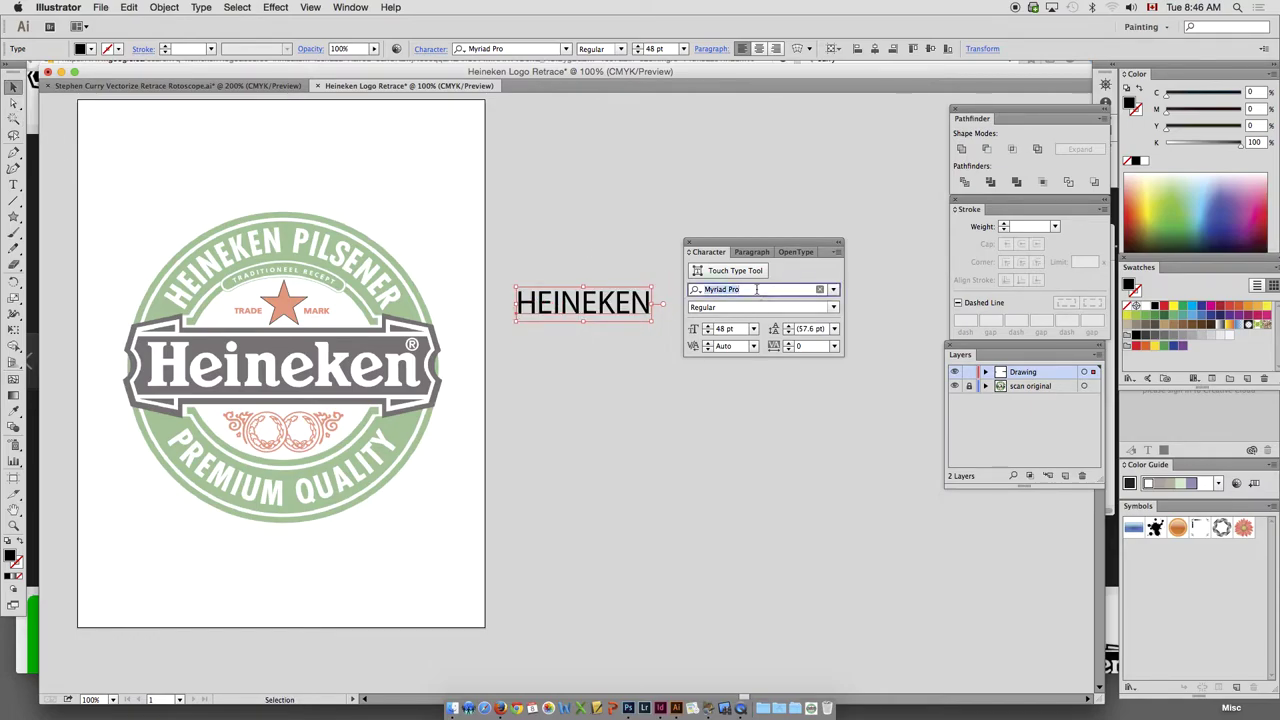
pyautogui.write('heine')
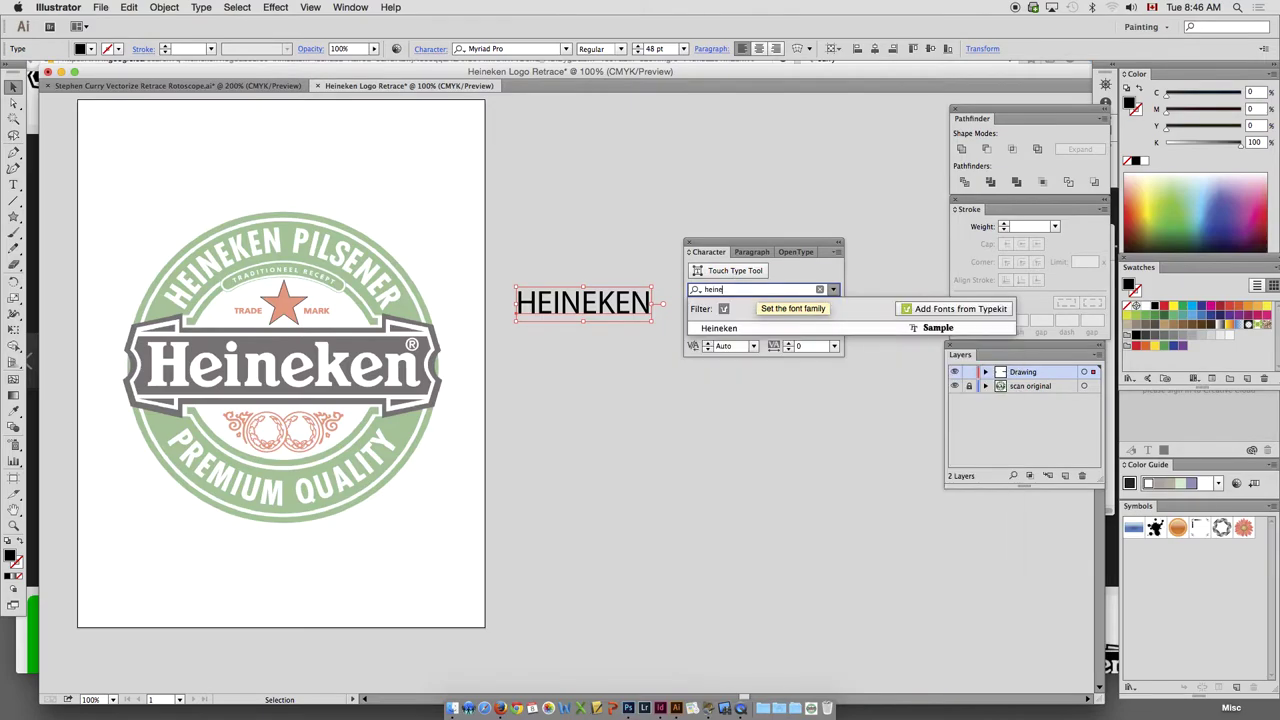
pyautogui.write('k')
pyautogui.press('Return')
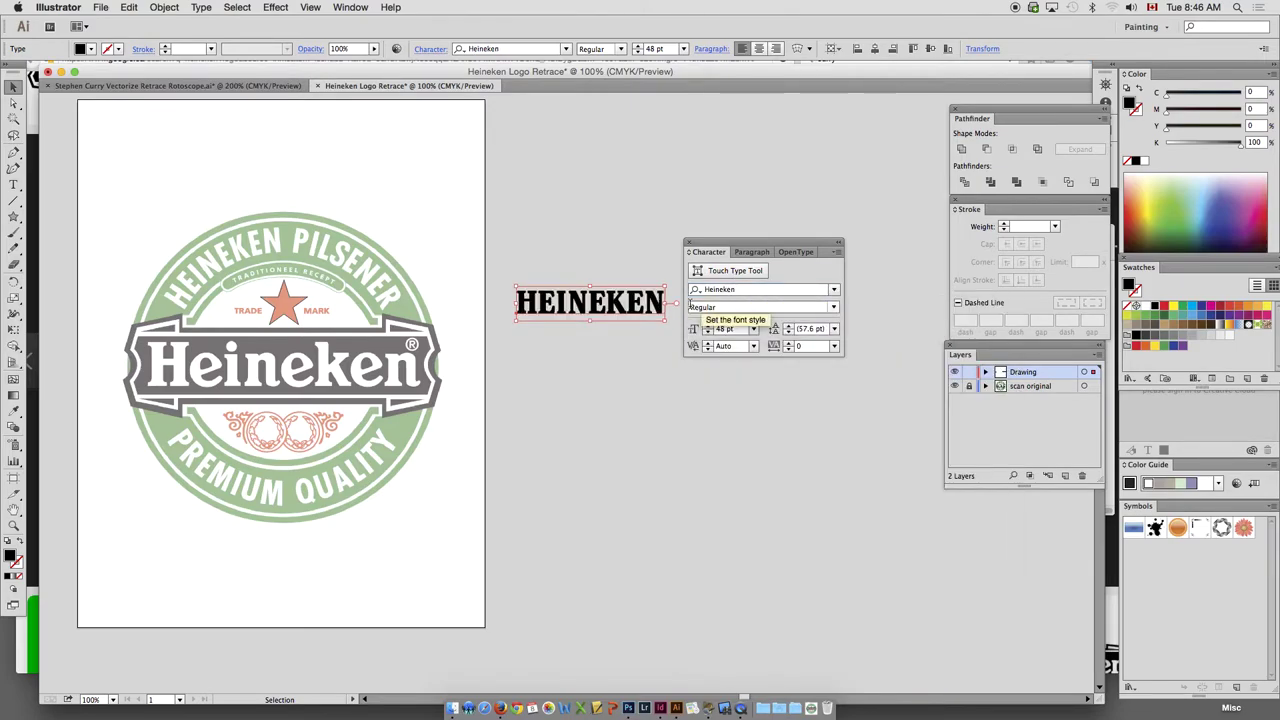
# Move the text below the Character panel and retype it in mixed case as Heineken
pyautogui.moveTo(630, 313); pyautogui.dragTo(708, 445)
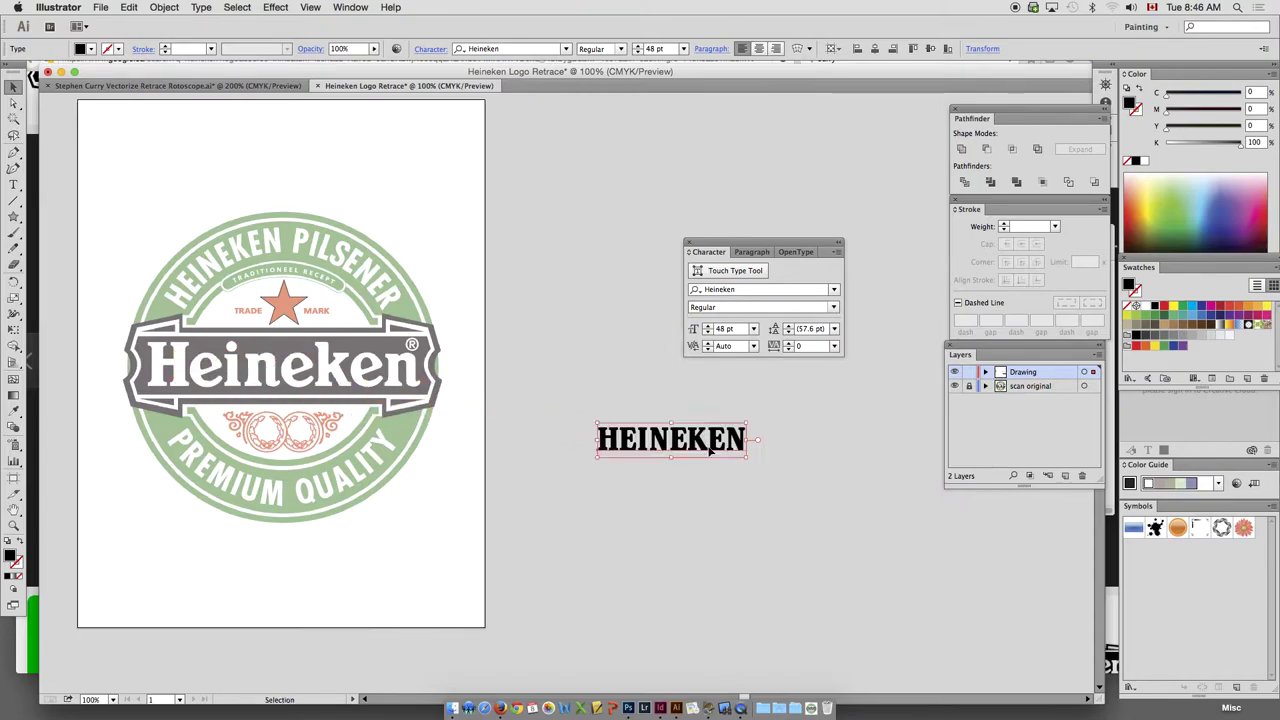
pyautogui.doubleClick(705, 441)
pyautogui.doubleClick(704, 441)
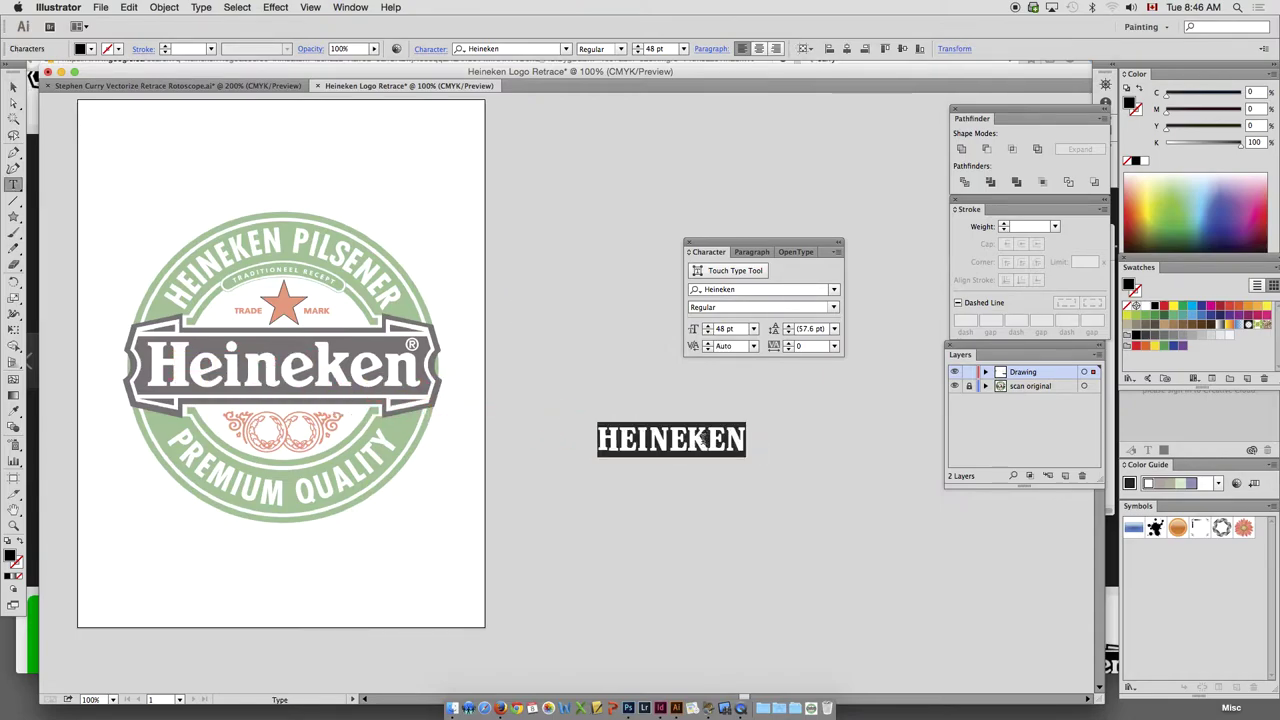
pyautogui.write('Heine')
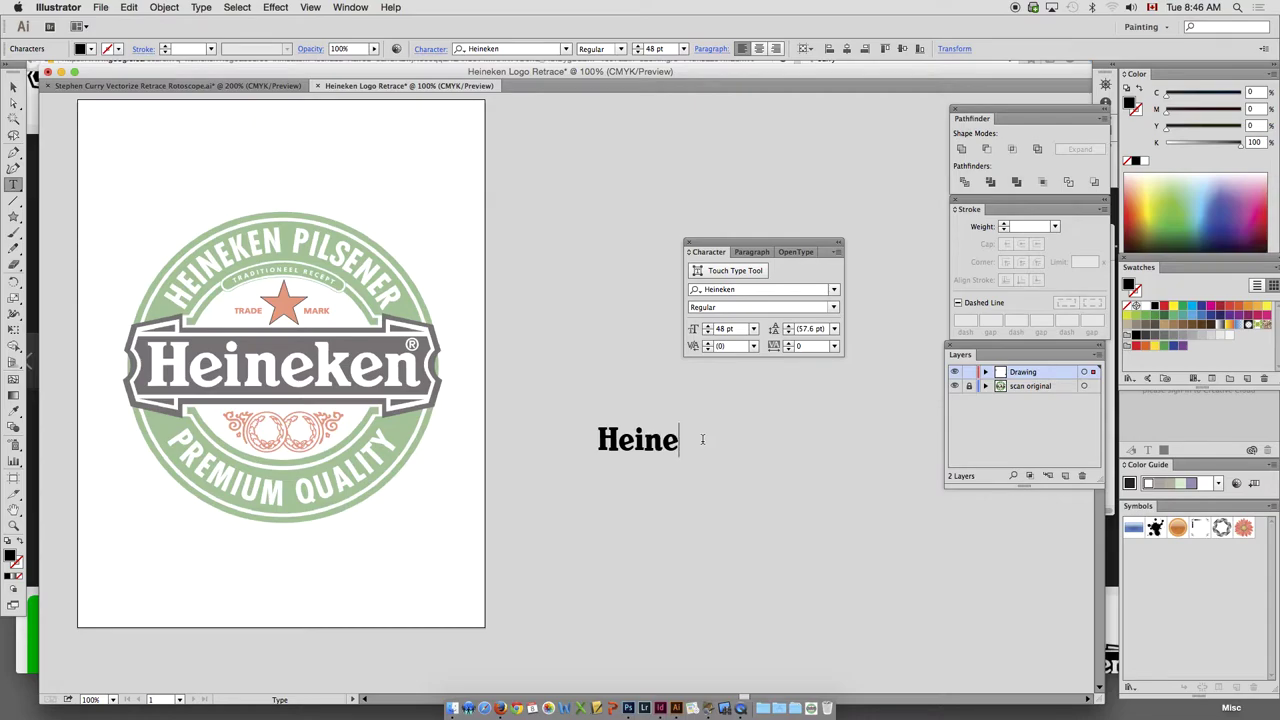
pyautogui.write('ken')
# Place the Heineken text over the template's central wordmark, enlarge it to 100 pt and align it with the lettering underneath
pyautogui.click(16, 88)
pyautogui.moveTo(670, 452); pyautogui.dragTo(234, 376)
pyautogui.press('super+shift+comma')
pyautogui.press('super+shift+period')
pyautogui.press('super+shift+period')
pyautogui.press('super+shift+period')
pyautogui.press('super+shift+period')
pyautogui.press('super+shift+period')
pyautogui.press('super+shift+period')
pyautogui.press('super+shift+period')
pyautogui.press('super+shift+period')
pyautogui.press('super+shift+period')
pyautogui.press('super+shift+period')
pyautogui.press('super+shift+period')
pyautogui.press('super+shift+period')
pyautogui.press('super+shift+period')
pyautogui.press('super+shift+period')
pyautogui.press('super+shift+period')
pyautogui.press('super+shift+period')
pyautogui.press('super+shift+period')
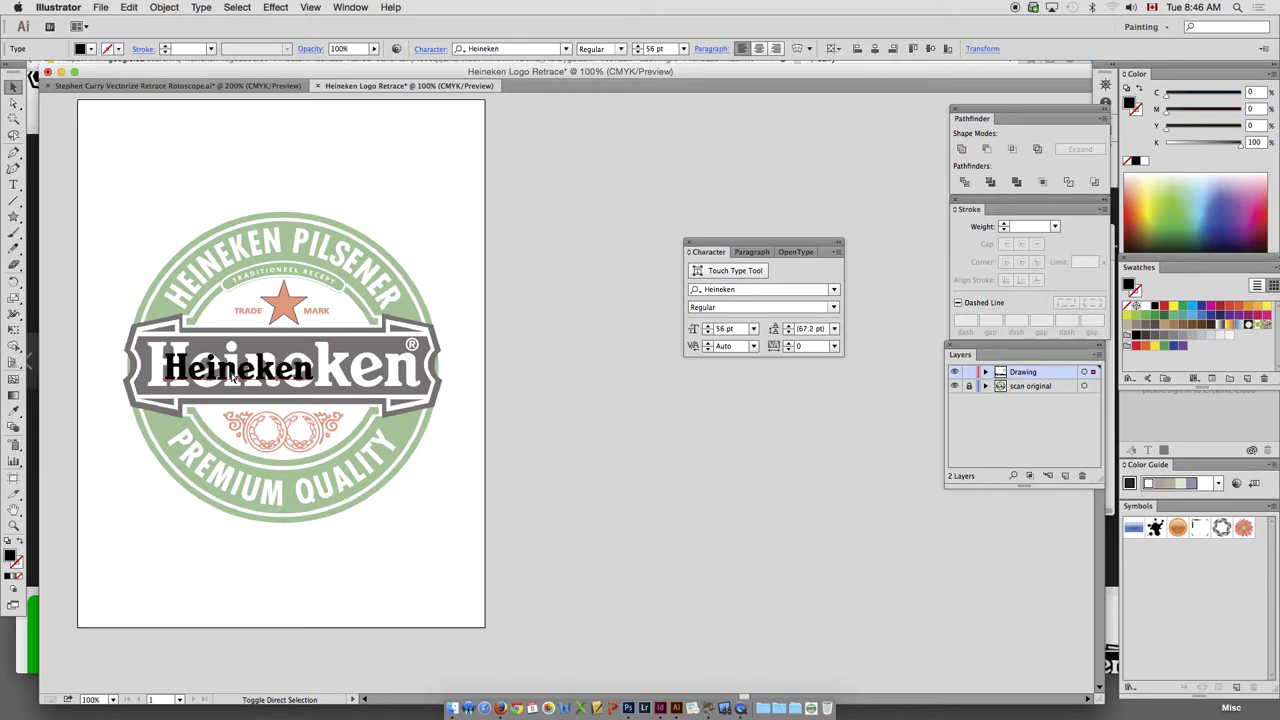
pyautogui.press('super+shift+period')
pyautogui.press('super+shift+period')
pyautogui.press('super+shift+period')
pyautogui.press('super+shift+period')
pyautogui.press('super+shift+period')
pyautogui.press('super+shift+period')
pyautogui.press('super+shift+period')
pyautogui.press('super+shift+period')
pyautogui.press('super+shift+period')
pyautogui.press('super+shift+period')
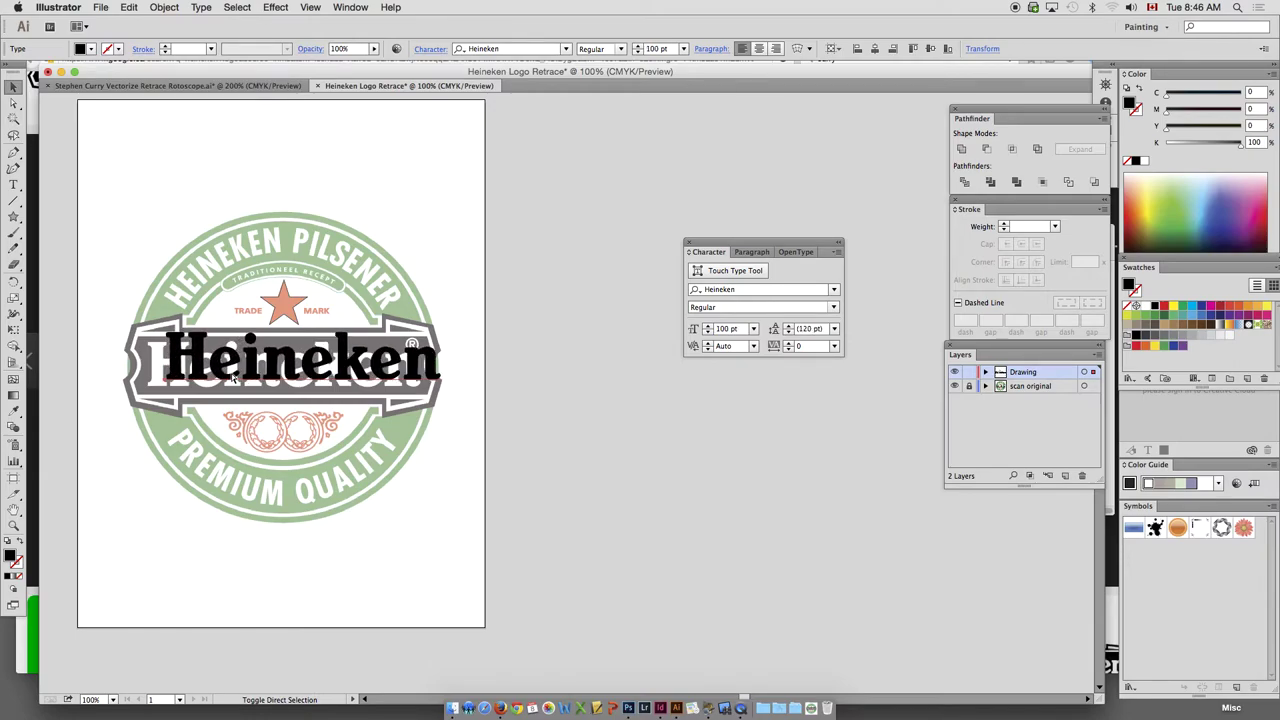
pyautogui.moveTo(290, 364); pyautogui.dragTo(272, 376)
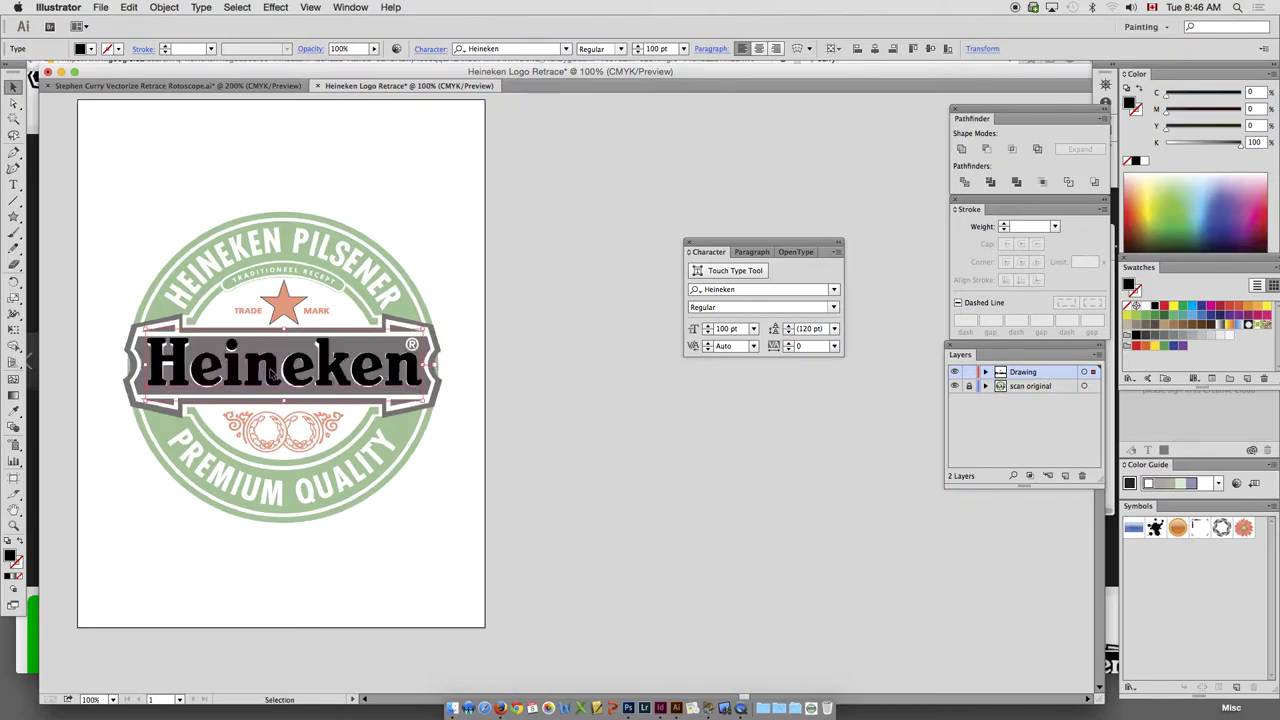
# Check the wordmark in Outline view, return to Preview, and move the Character panel higher beside the artboard
pyautogui.click(492, 198)
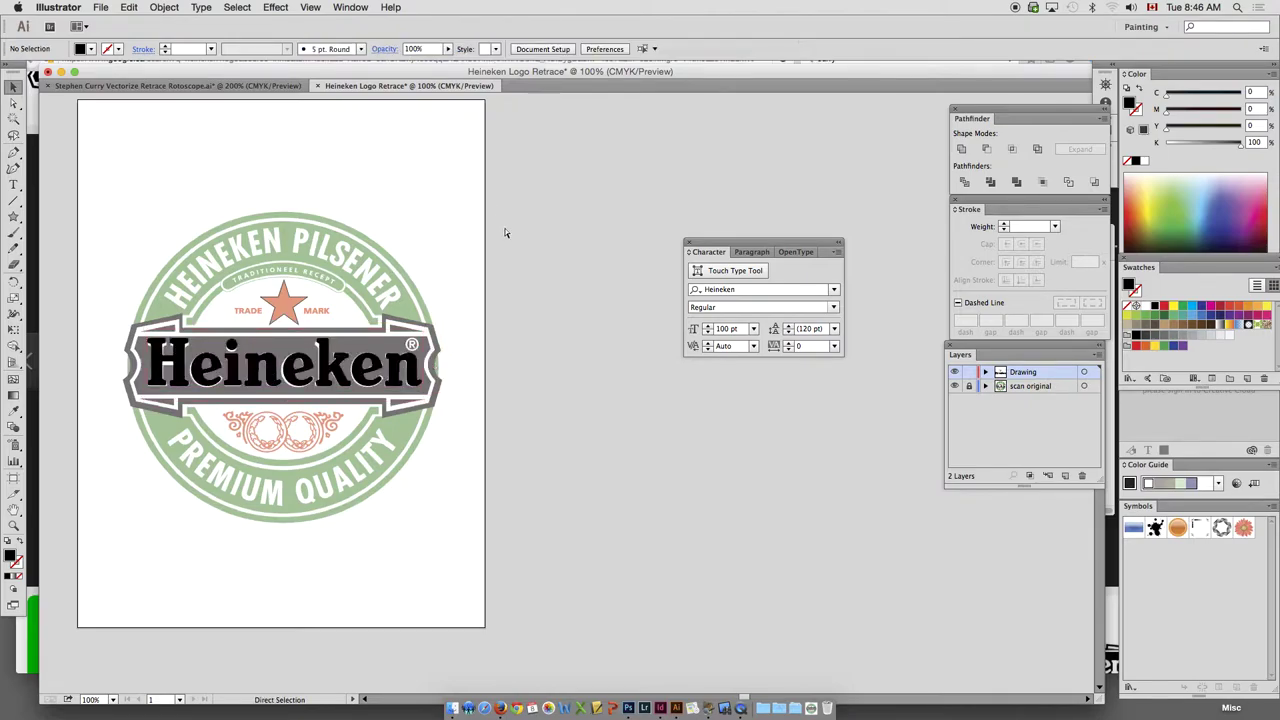
pyautogui.press('super+y')
pyautogui.press('super+y')
pyautogui.click(290, 374)
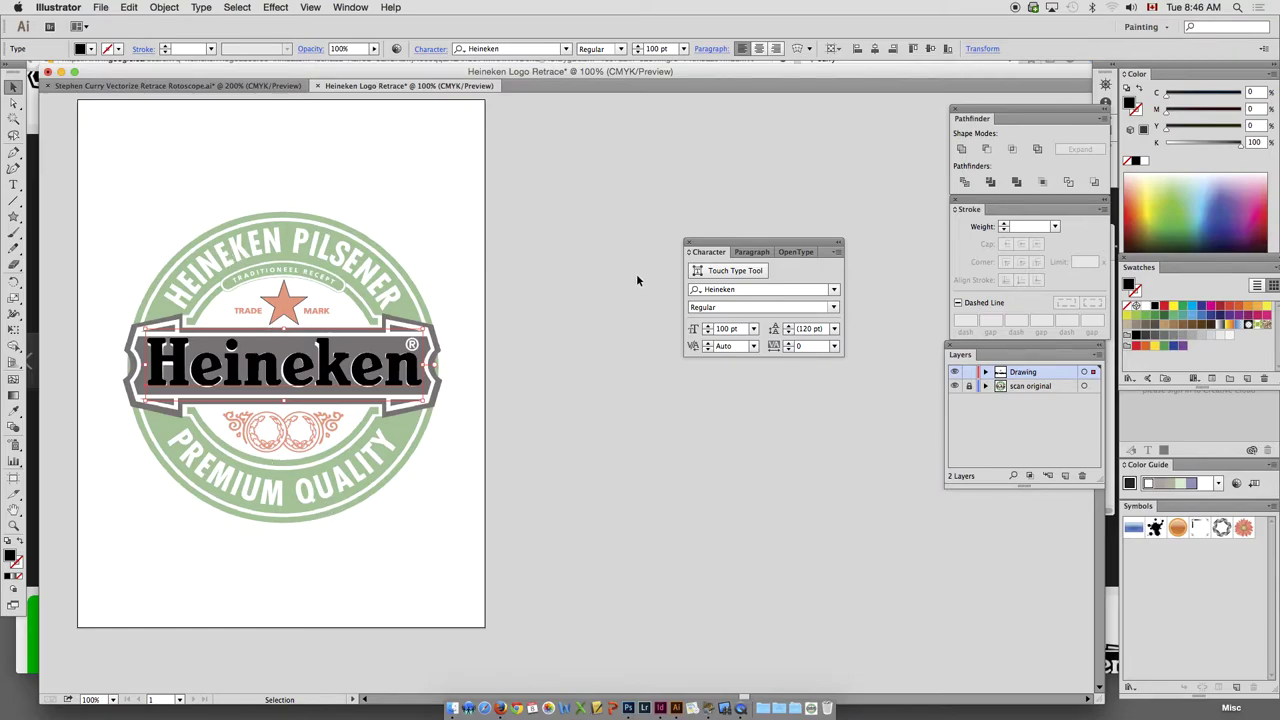
pyautogui.moveTo(717, 240); pyautogui.dragTo(693, 131)
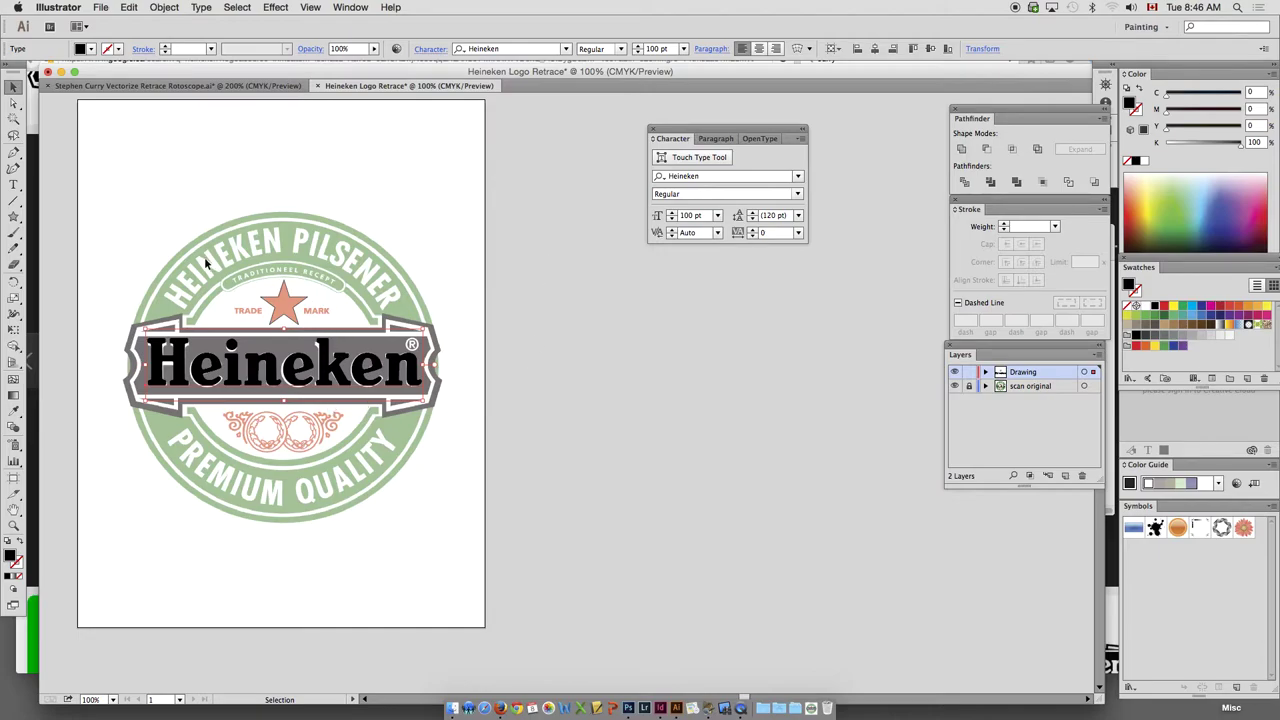
pyautogui.click(455, 316)
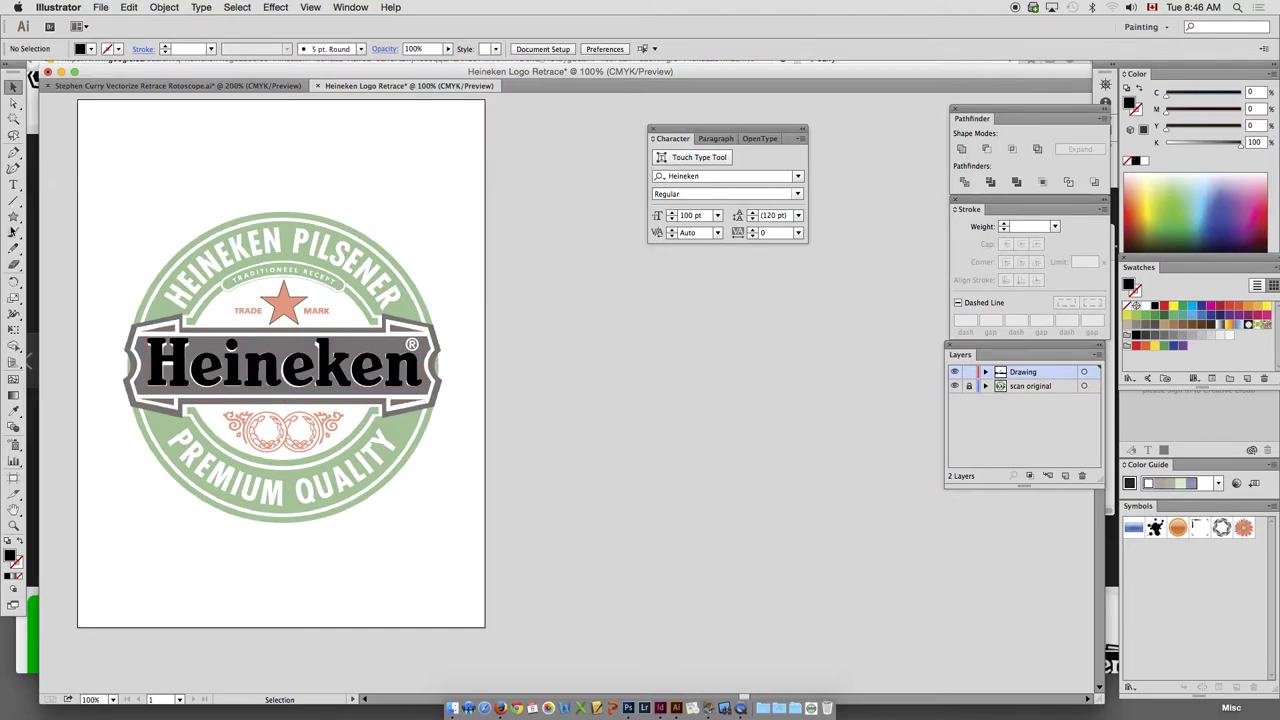
# Draw a black-filled circle about 4.89 in across from the logo's centre and nudge it to line up with the base of the curved lettering
pyautogui.moveTo(14, 224); pyautogui.dragTo(75, 249)
pyautogui.moveTo(287, 368); pyautogui.dragTo(382, 489)
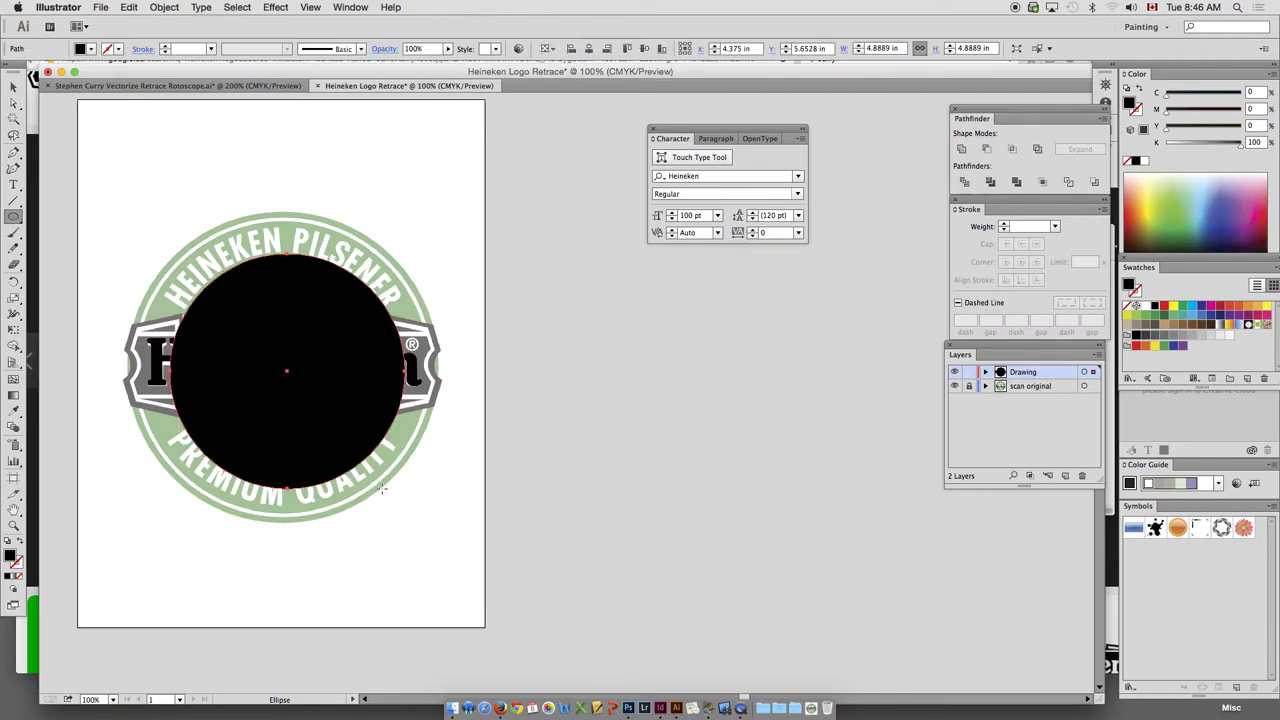
pyautogui.press('Left')
pyautogui.press('Left')
pyautogui.press('Up')
pyautogui.press('Left')
pyautogui.press('Left')
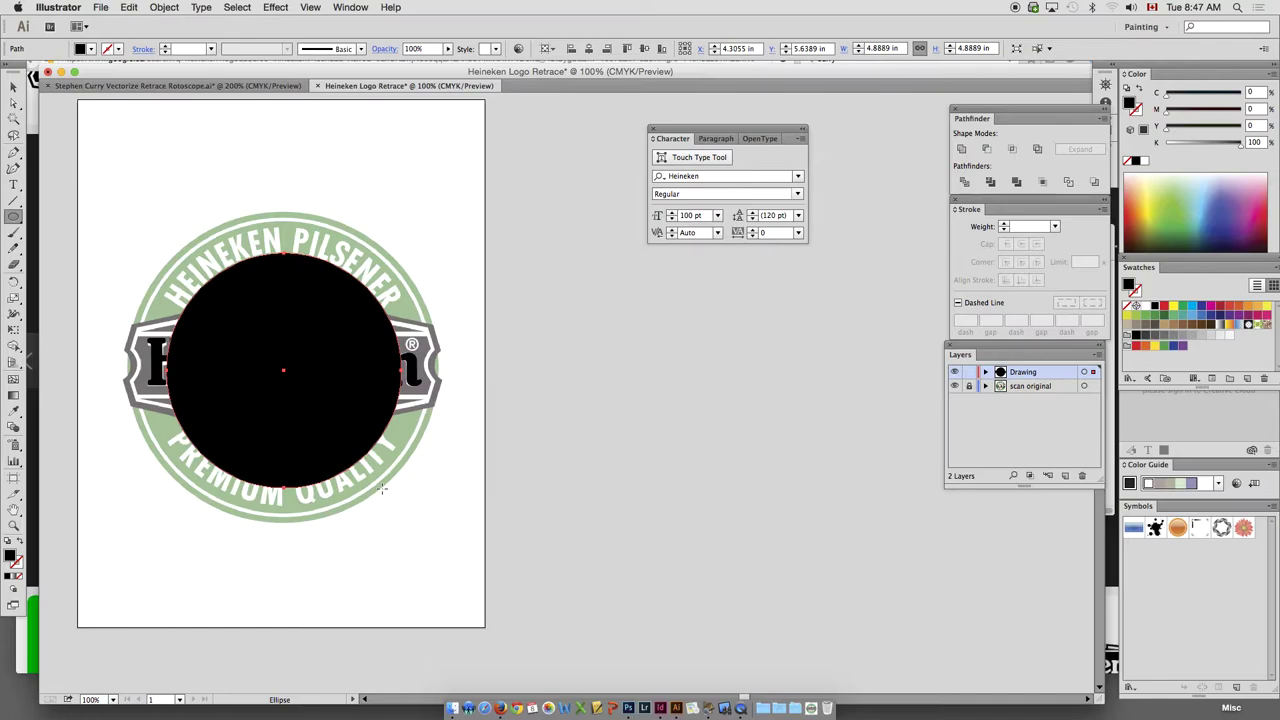
pyautogui.press('Left')
pyautogui.press('Left')
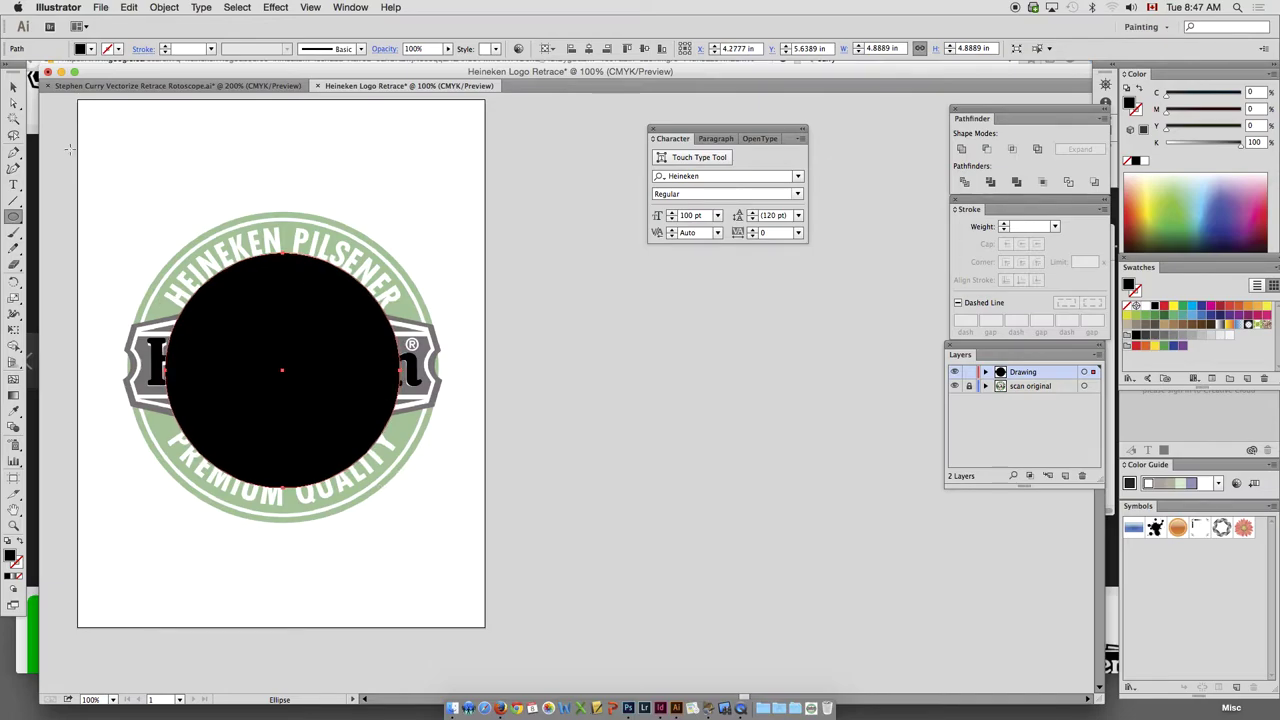
# Place a copy of the circle outside the artboard and swap its fill and stroke, leaving a 1 pt black outline without fill
pyautogui.click(16, 88)
pyautogui.moveTo(257, 308); pyautogui.dragTo(616, 337)
pyautogui.press('super+z')
pyautogui.moveTo(367, 320); pyautogui.dragTo(651, 357)
pyautogui.click(21, 545)
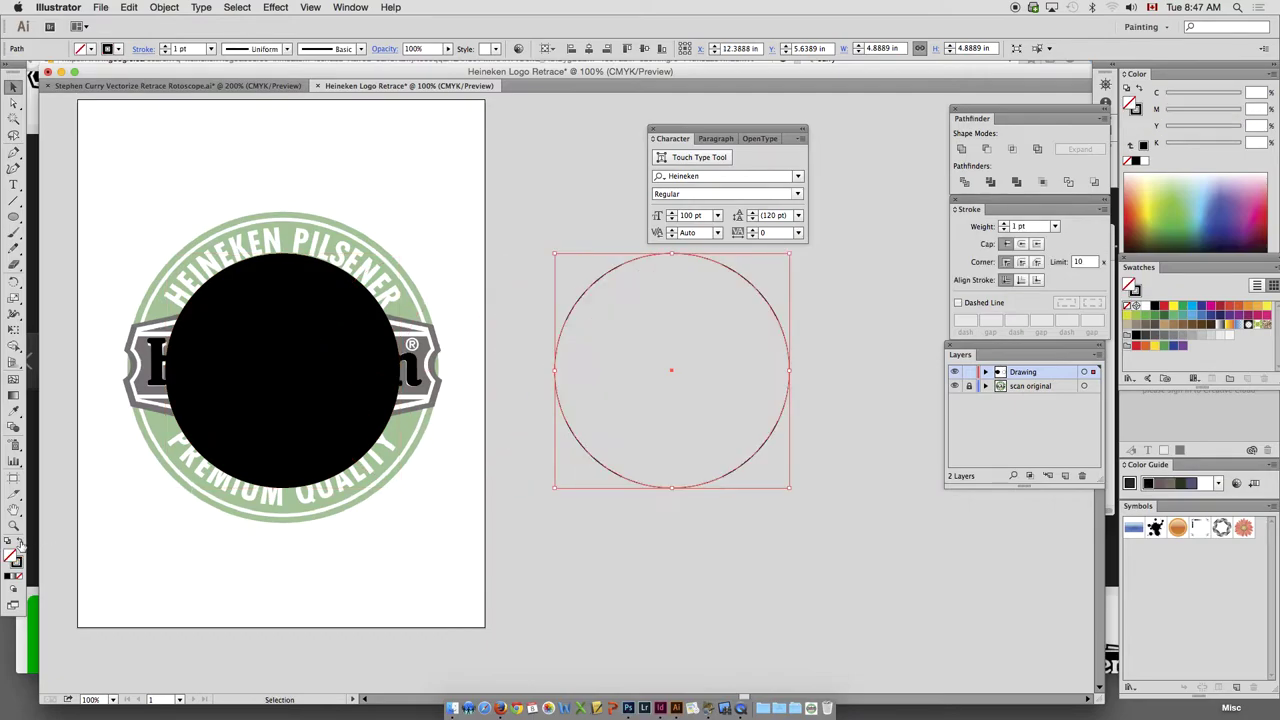
pyautogui.click(254, 345)
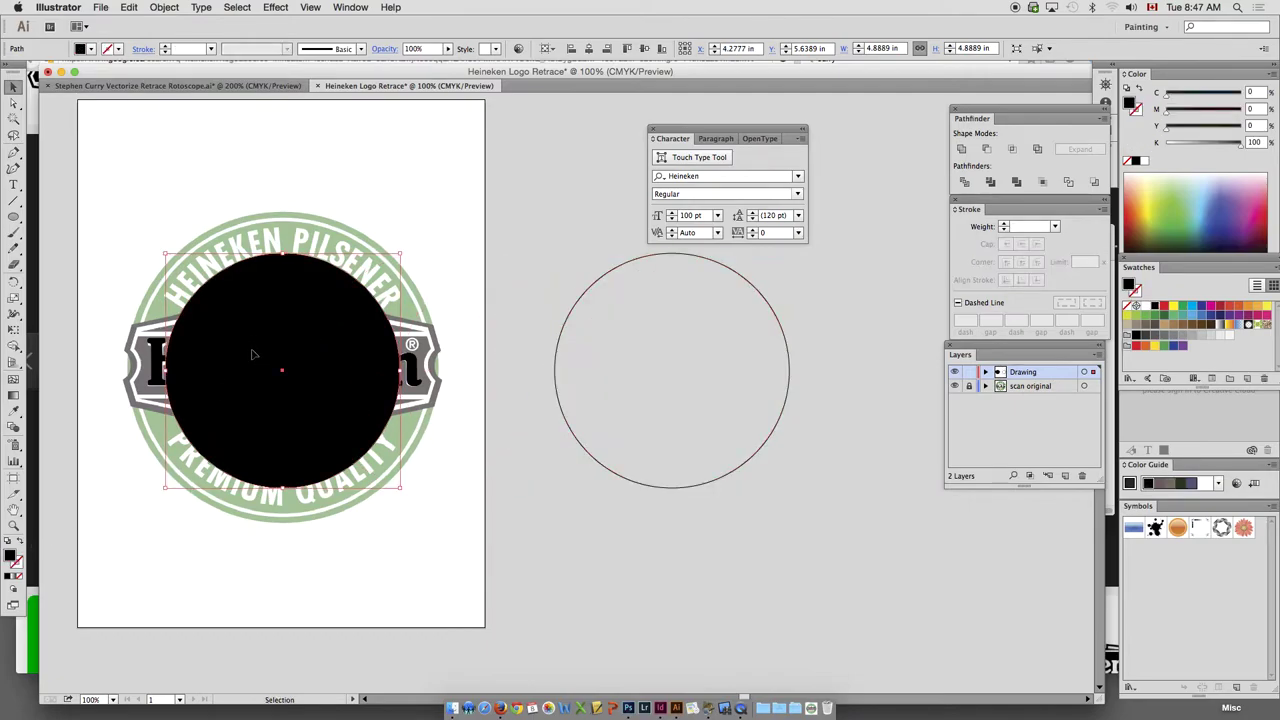
pyautogui.click(14, 184)
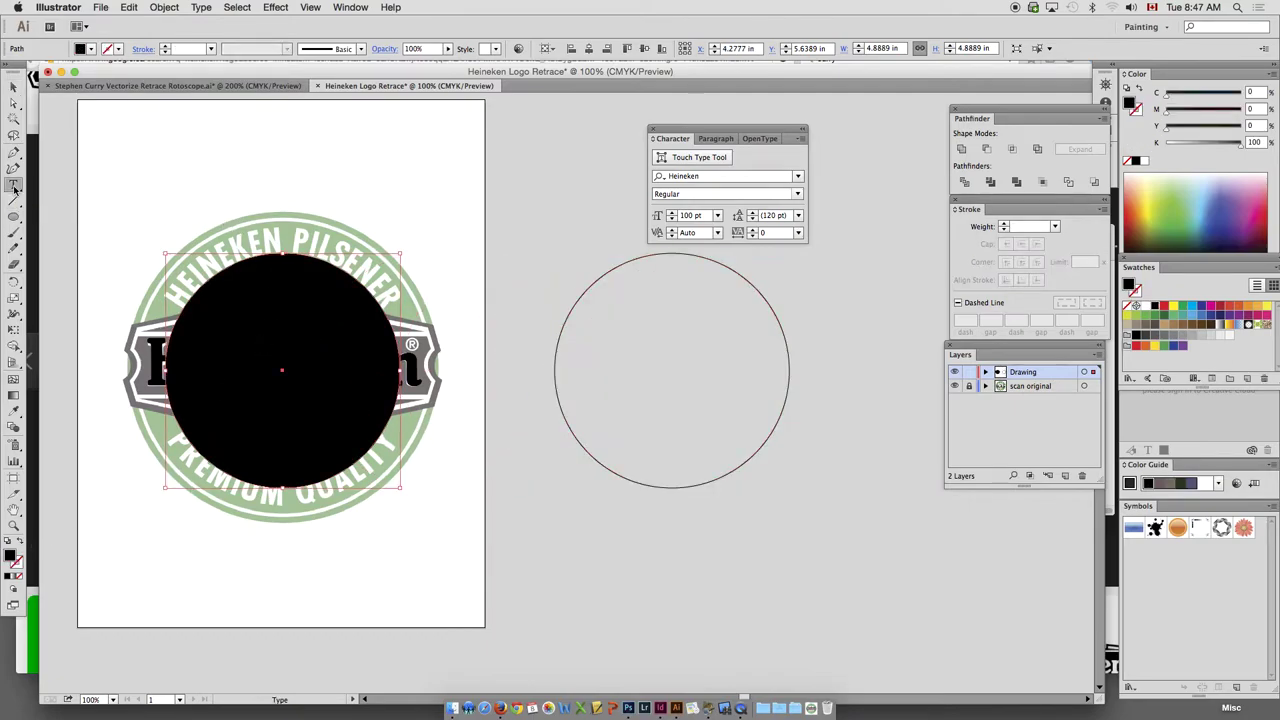
pyautogui.click(291, 262)
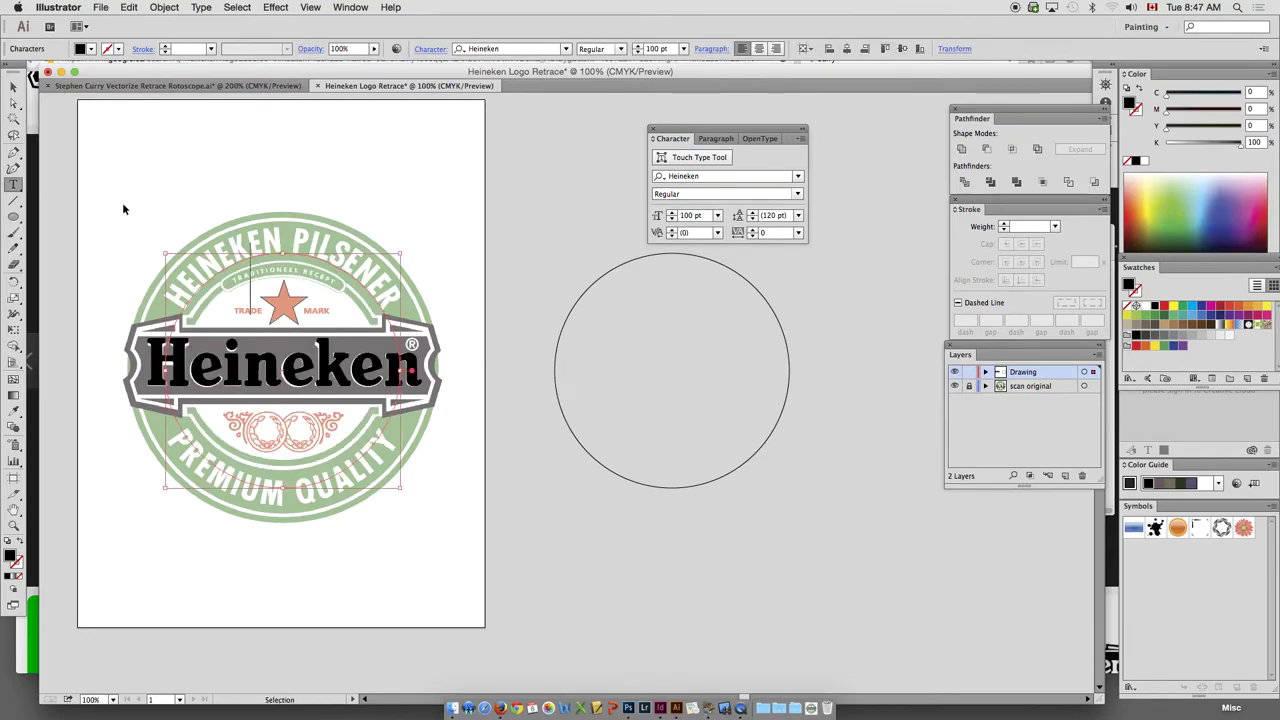
pyautogui.press('super+z')
# Start type on a path at the top of the black circle and enter HEINEKE
pyautogui.click(15, 185)
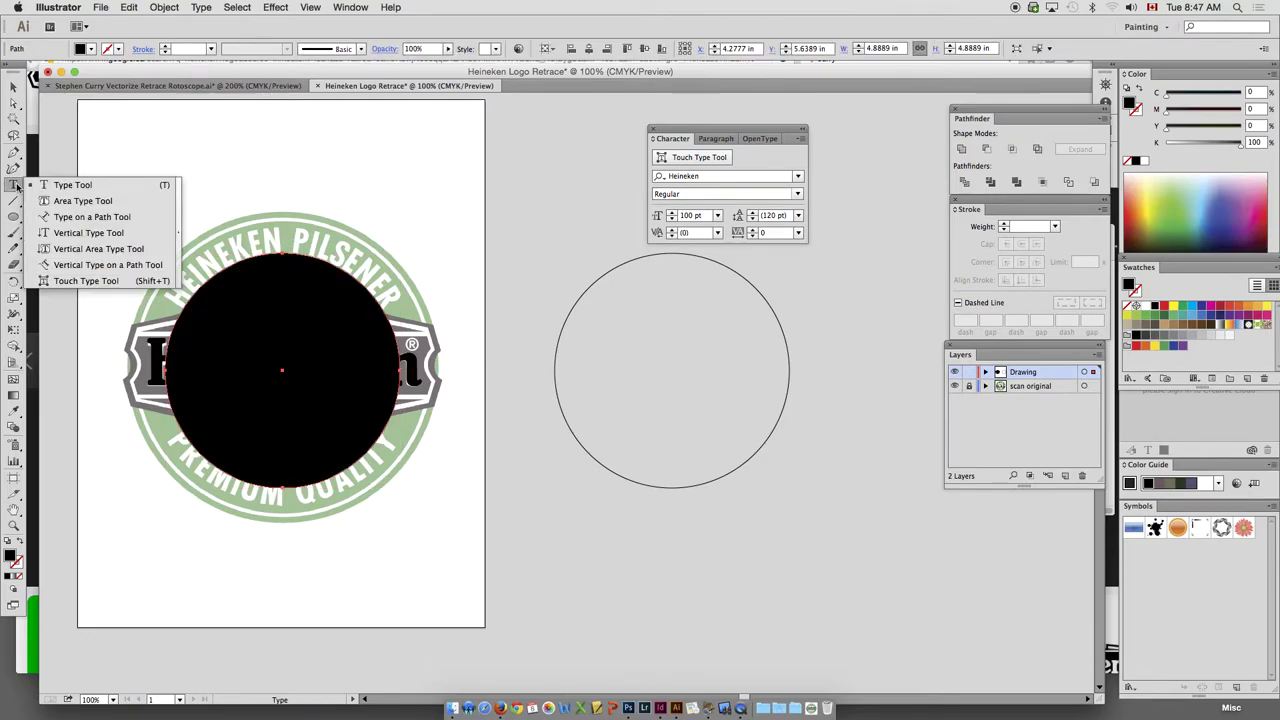
pyautogui.click(90, 216)
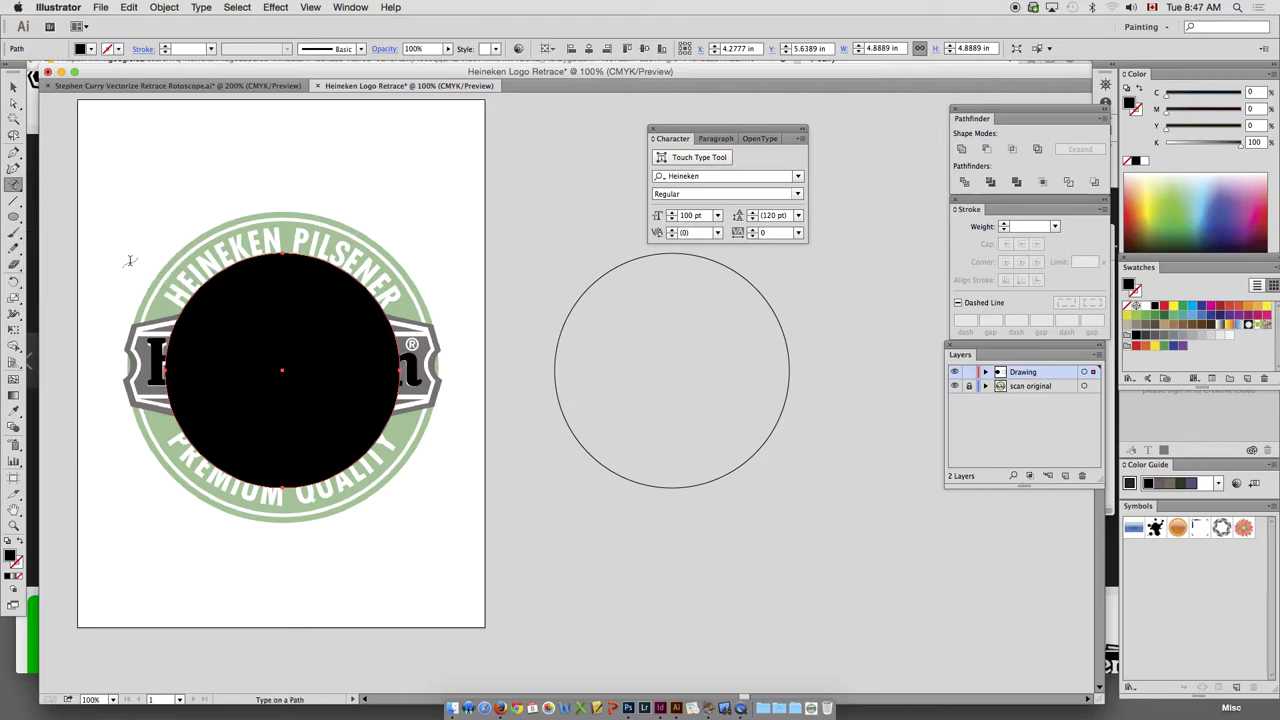
pyautogui.click(284, 250)
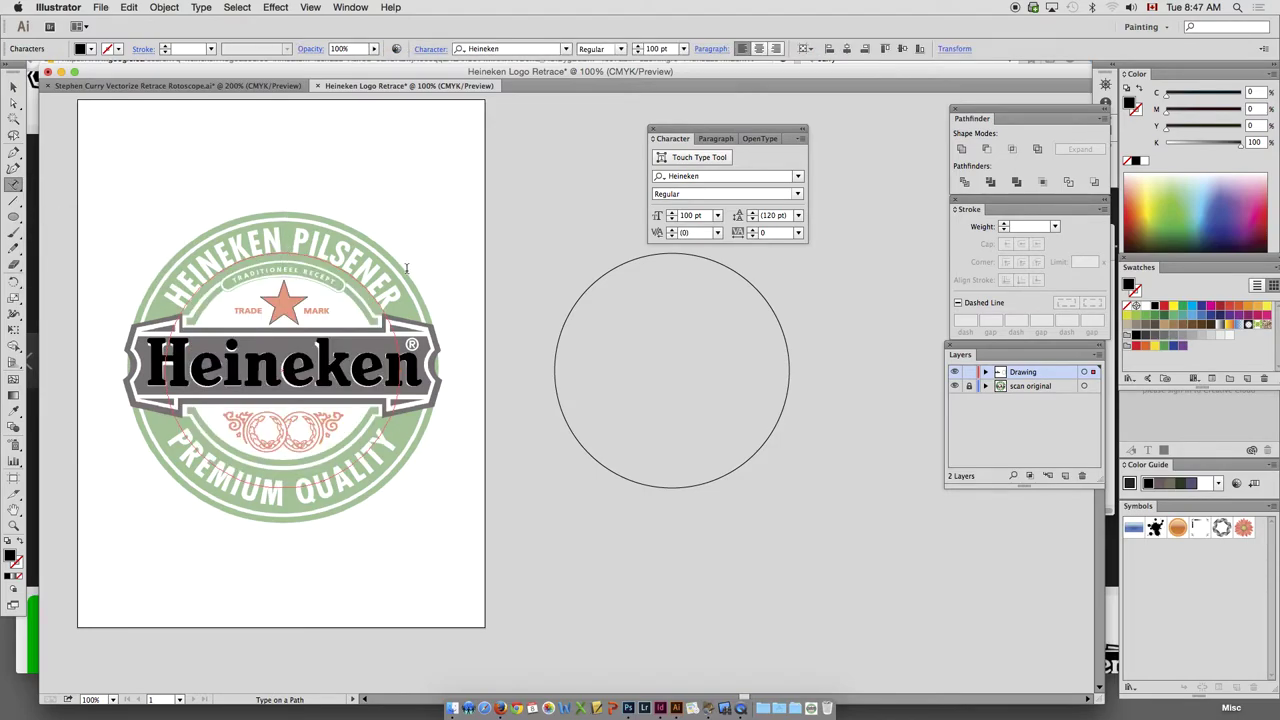
pyautogui.write('HEINEKE')
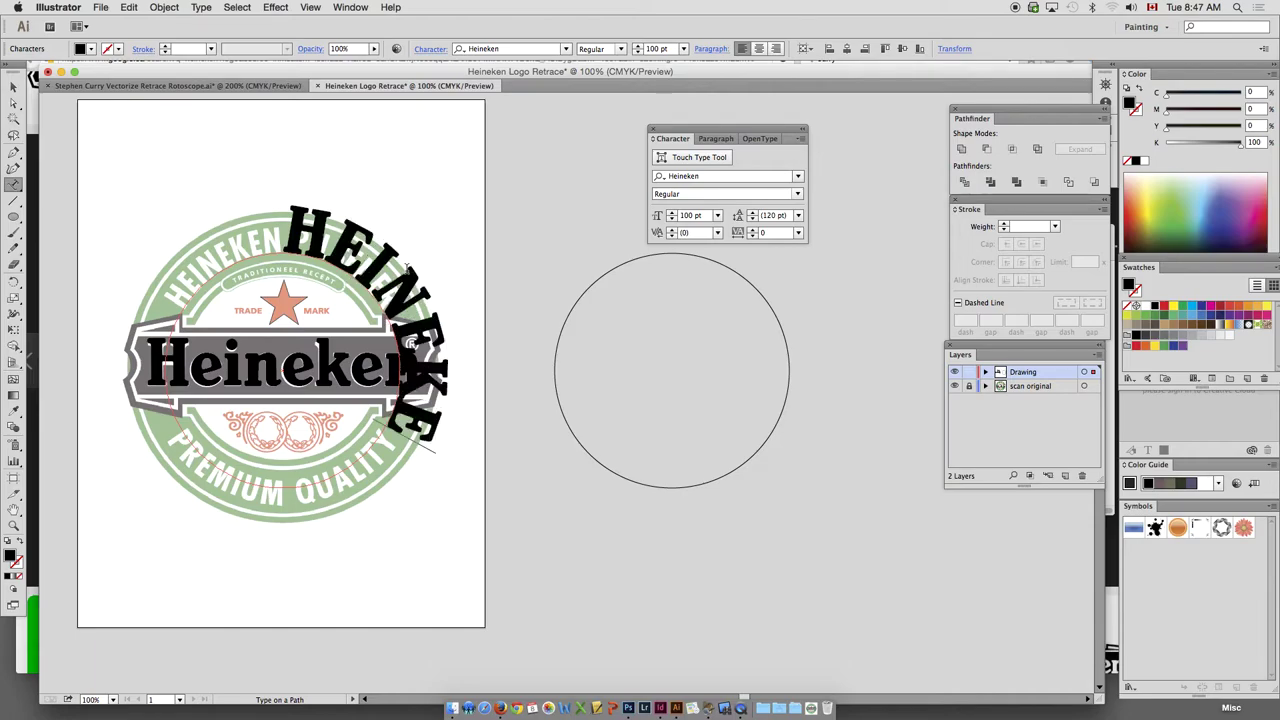
# Reduce all of the text on the circular path to 50 pt
pyautogui.press('super+a')
pyautogui.press('super+shift+comma')
pyautogui.press('super+shift+comma')
pyautogui.press('super+shift+comma')
pyautogui.press('super+shift+comma')
pyautogui.press('super+shift+comma')
pyautogui.press('super+shift+comma')
pyautogui.press('super+shift+comma')
pyautogui.press('super+shift+comma')
pyautogui.press('super+shift+comma')
pyautogui.press('super+shift+comma')
pyautogui.press('super+shift+comma')
pyautogui.press('super+shift+comma')
pyautogui.press('super+shift+comma')
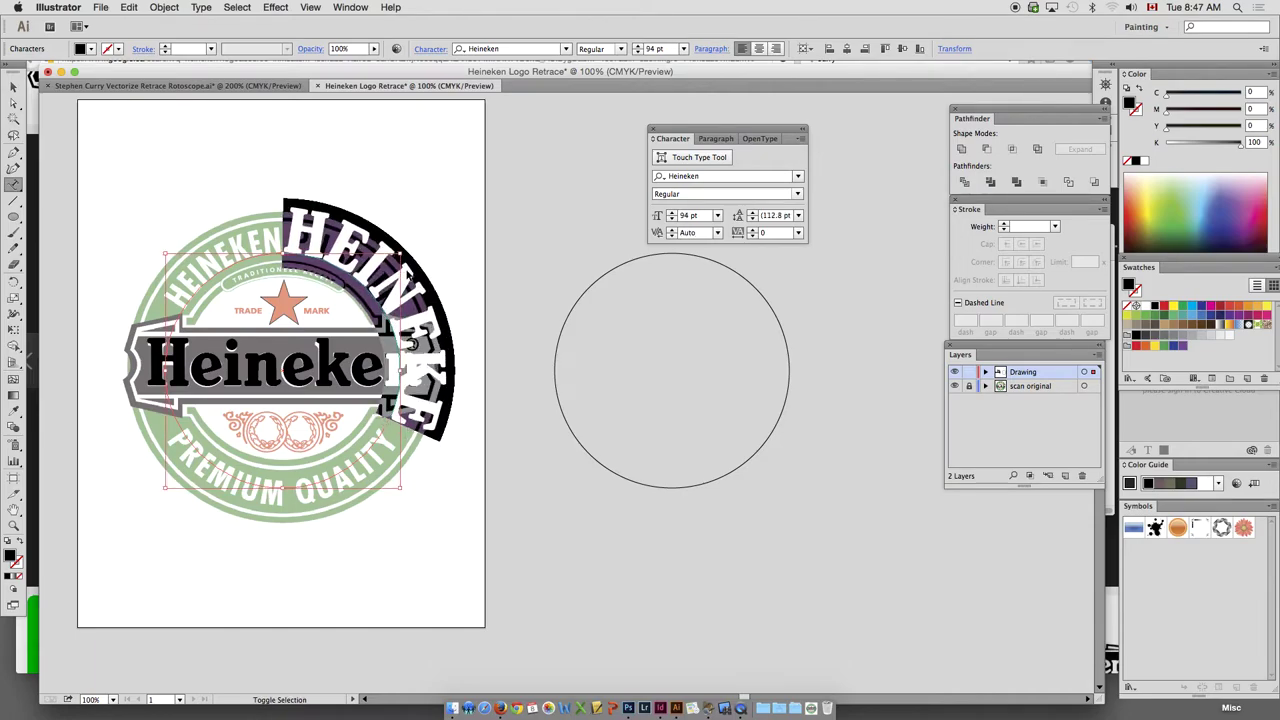
pyautogui.press('super+shift+comma')
pyautogui.press('super+shift+comma')
pyautogui.press('super+shift+comma')
pyautogui.press('super+shift+comma')
pyautogui.press('super+shift+comma')
pyautogui.press('super+shift+comma')
pyautogui.press('super+shift+comma')
pyautogui.press('super+shift+comma')
pyautogui.press('super+shift+comma')
pyautogui.press('super+shift+comma')
pyautogui.press('super+shift+comma')
pyautogui.press('super+shift+comma')
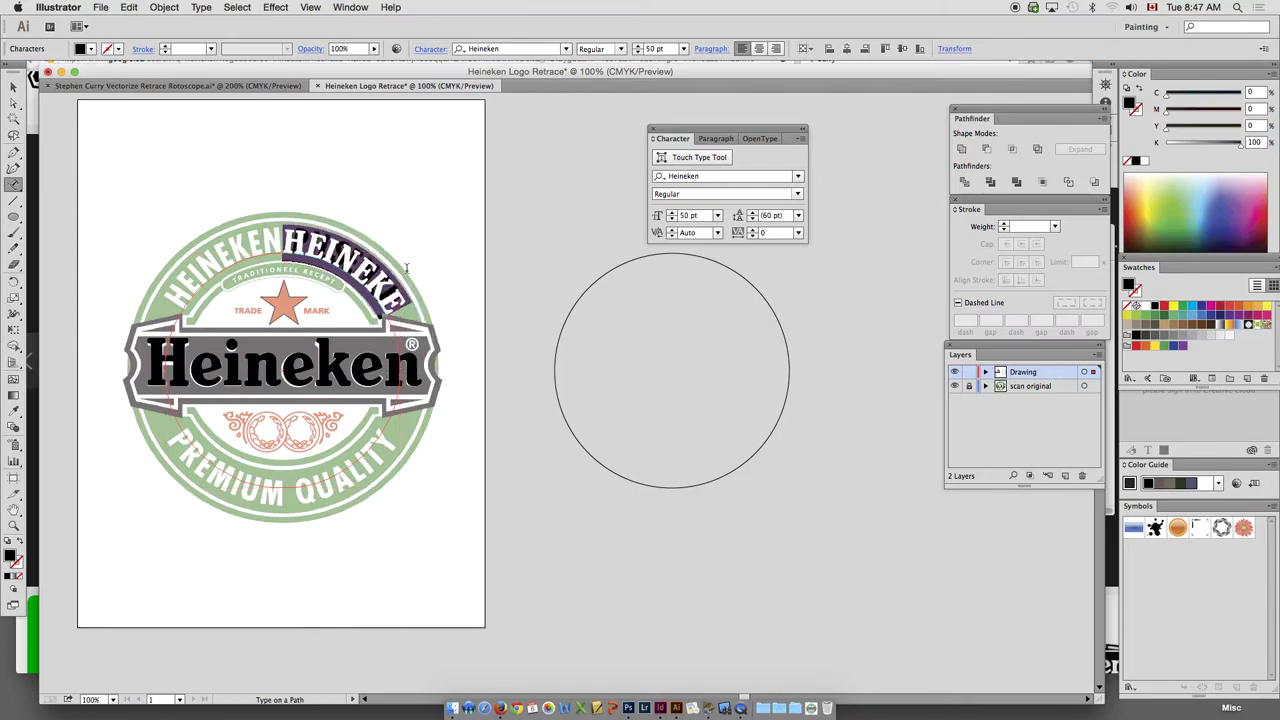
# Complete the text on the circular path so it reads HEINEKEN PILSENER
pyautogui.click(407, 268)
pyautogui.press('Right')
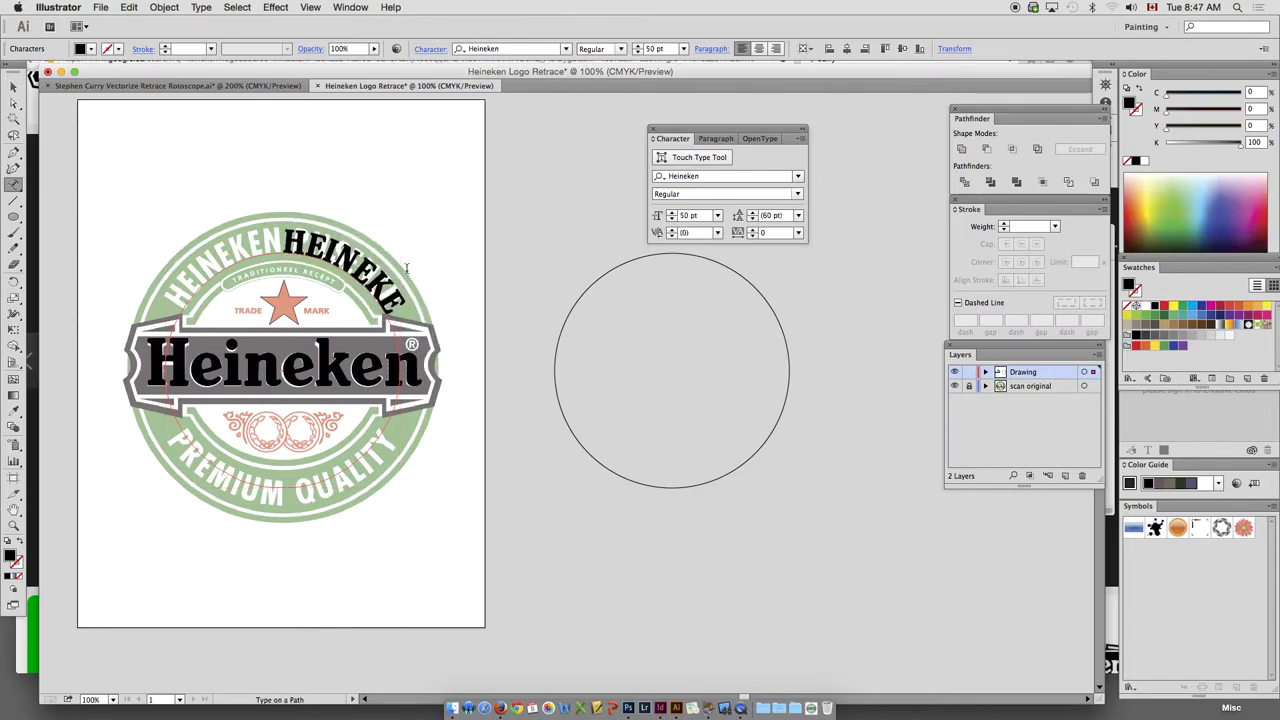
pyautogui.write('N PILSENER')
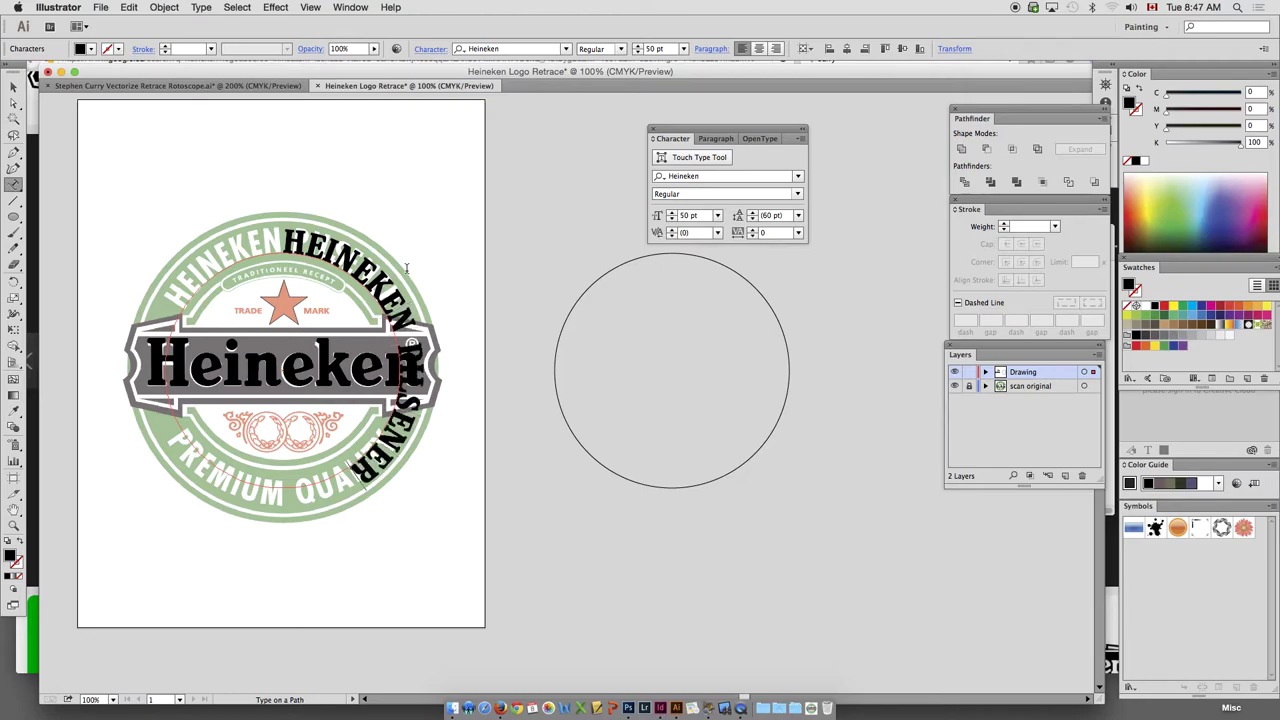
pyautogui.click(14, 87)
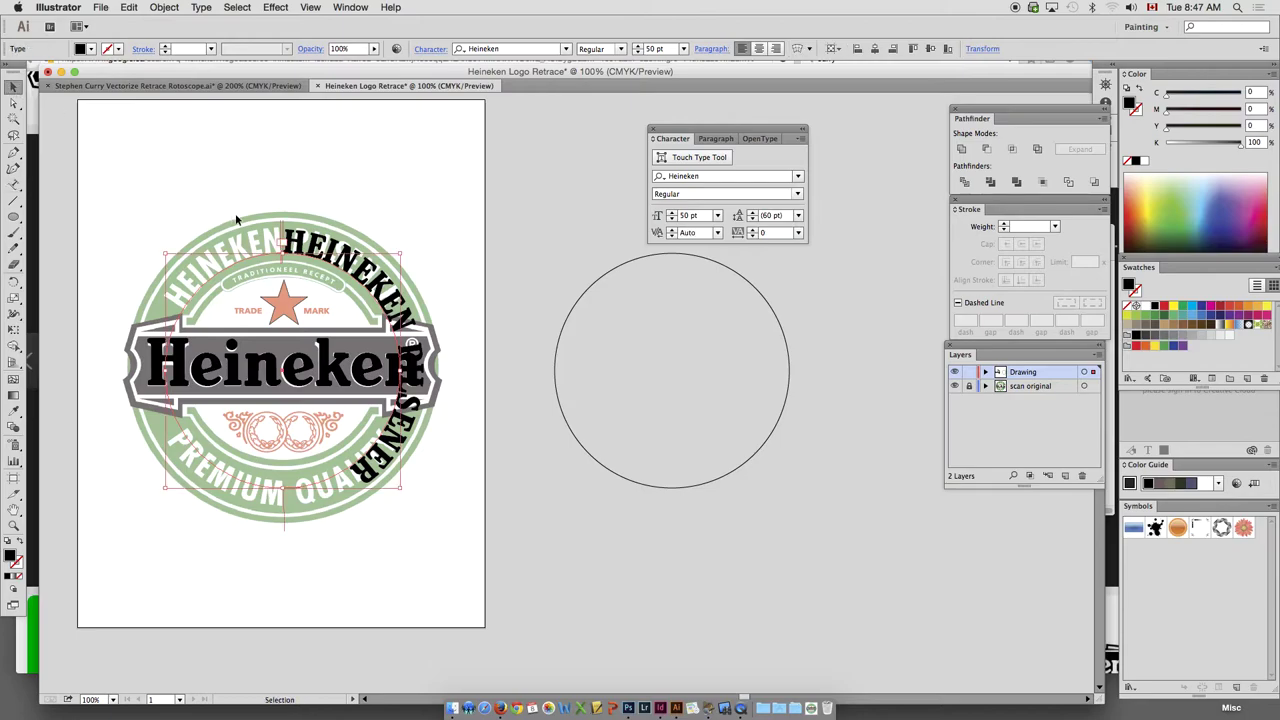
pyautogui.moveTo(341, 268); pyautogui.dragTo(354, 252)
pyautogui.press('super+z')
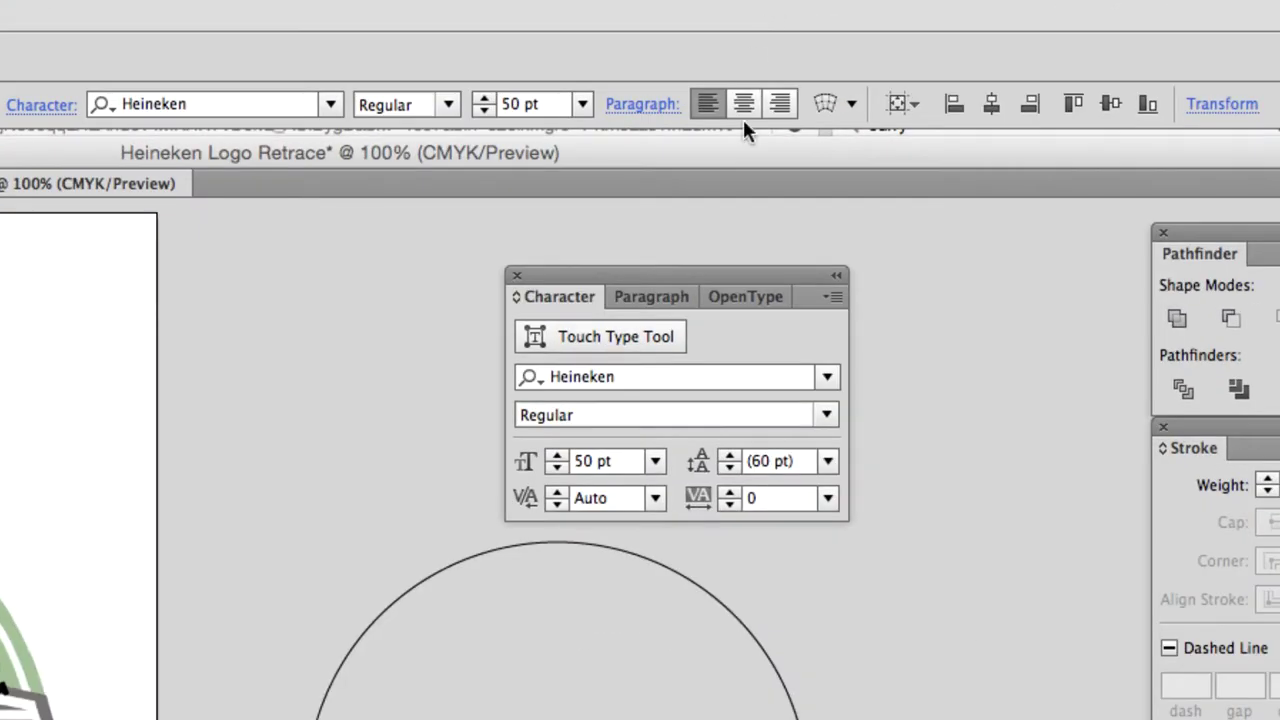
# Center-align the HEINEKEN PILSENER path text and rotate it around the circle onto the logo's upper arc
pyautogui.click(744, 106)
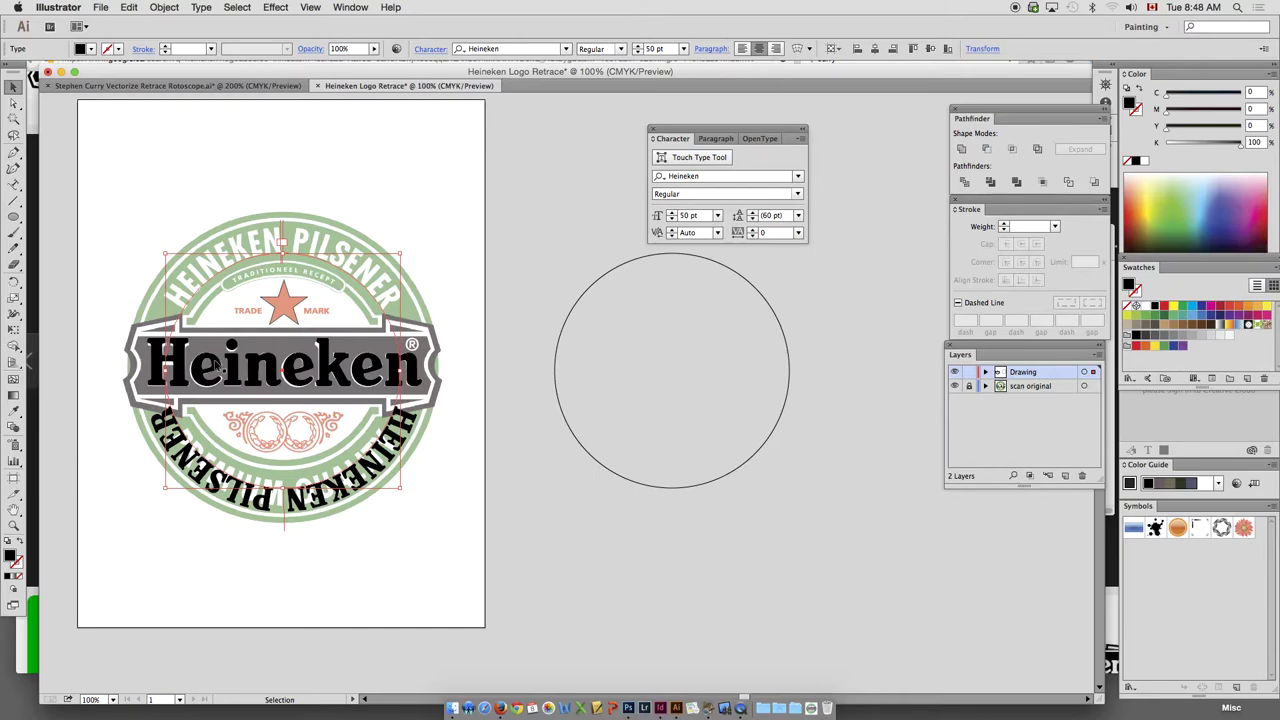
pyautogui.click(14, 284)
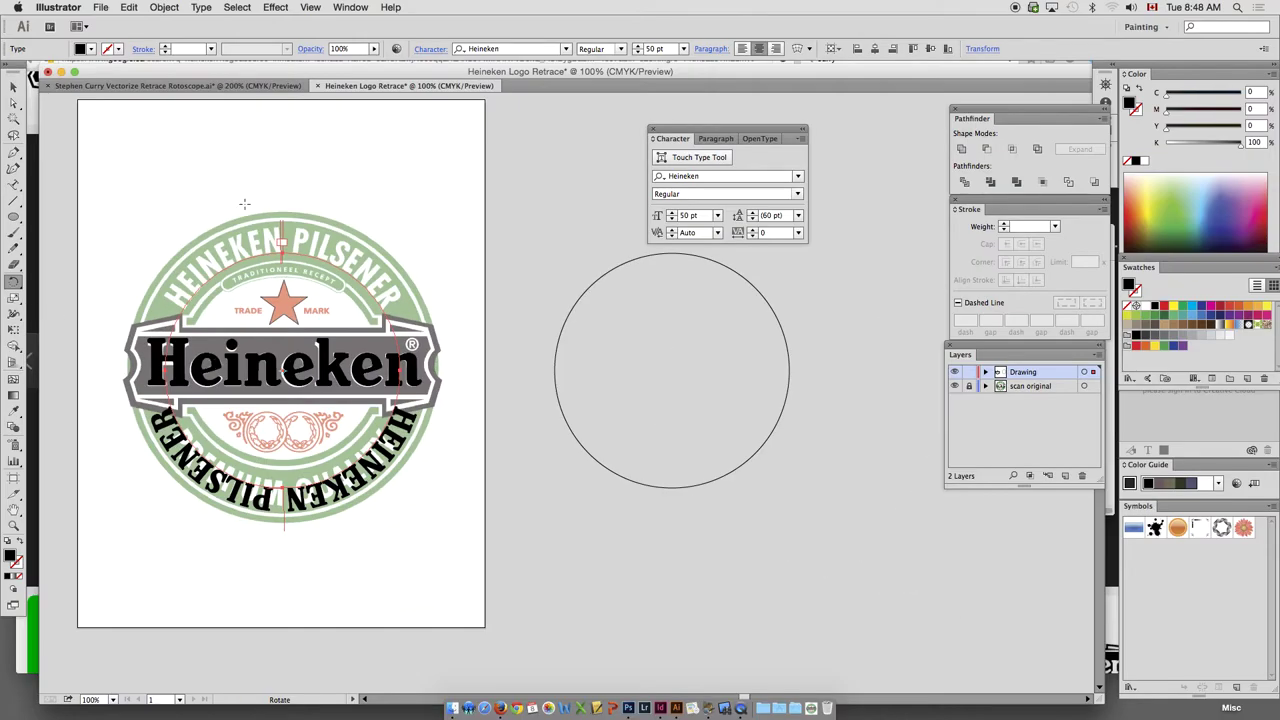
pyautogui.moveTo(244, 204); pyautogui.dragTo(304, 420)
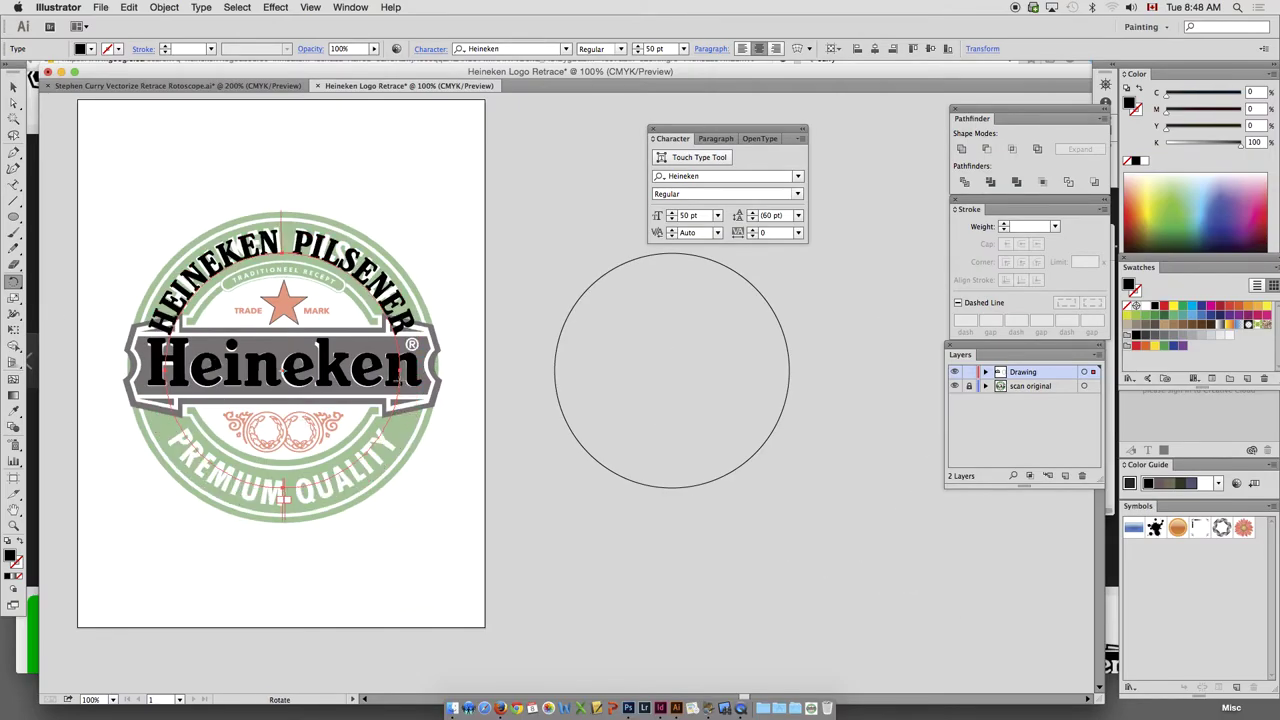
# Set the arched HEINEKEN PILSENER text to Helvetica LT Std Black Condensed at 48 pt with tracking of -20
pyautogui.click(704, 177)
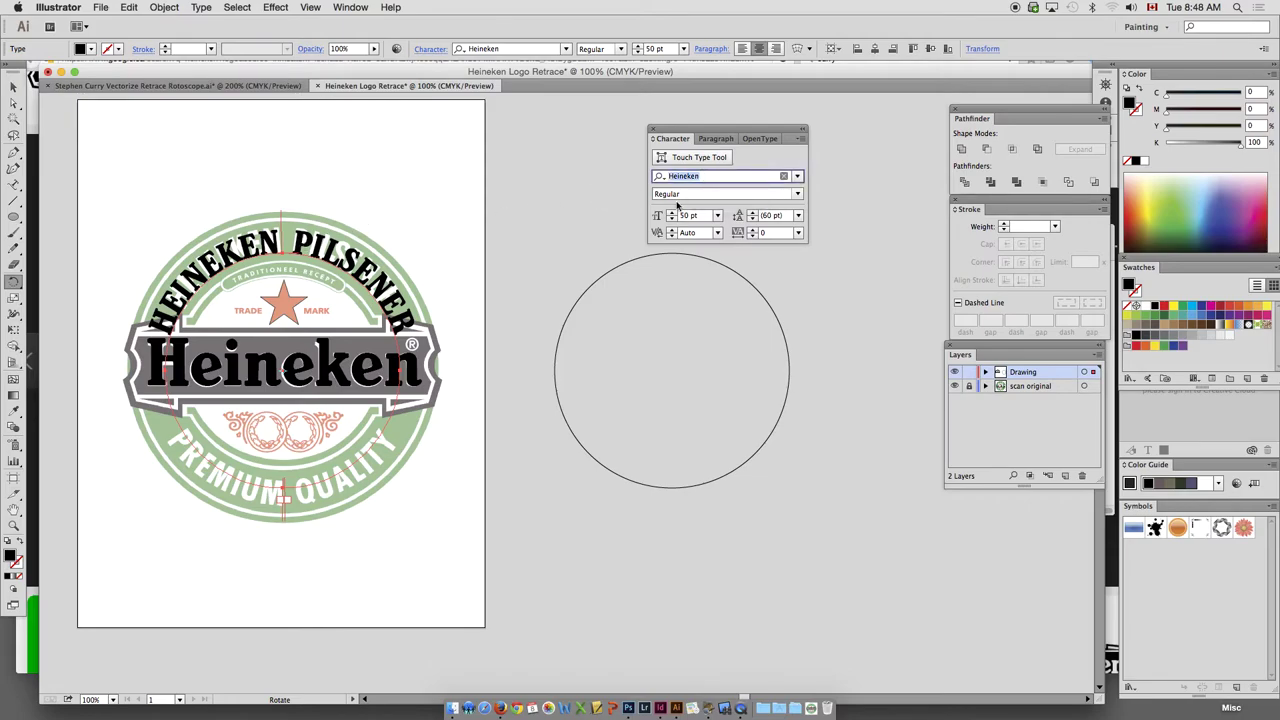
pyautogui.write('HELVE')
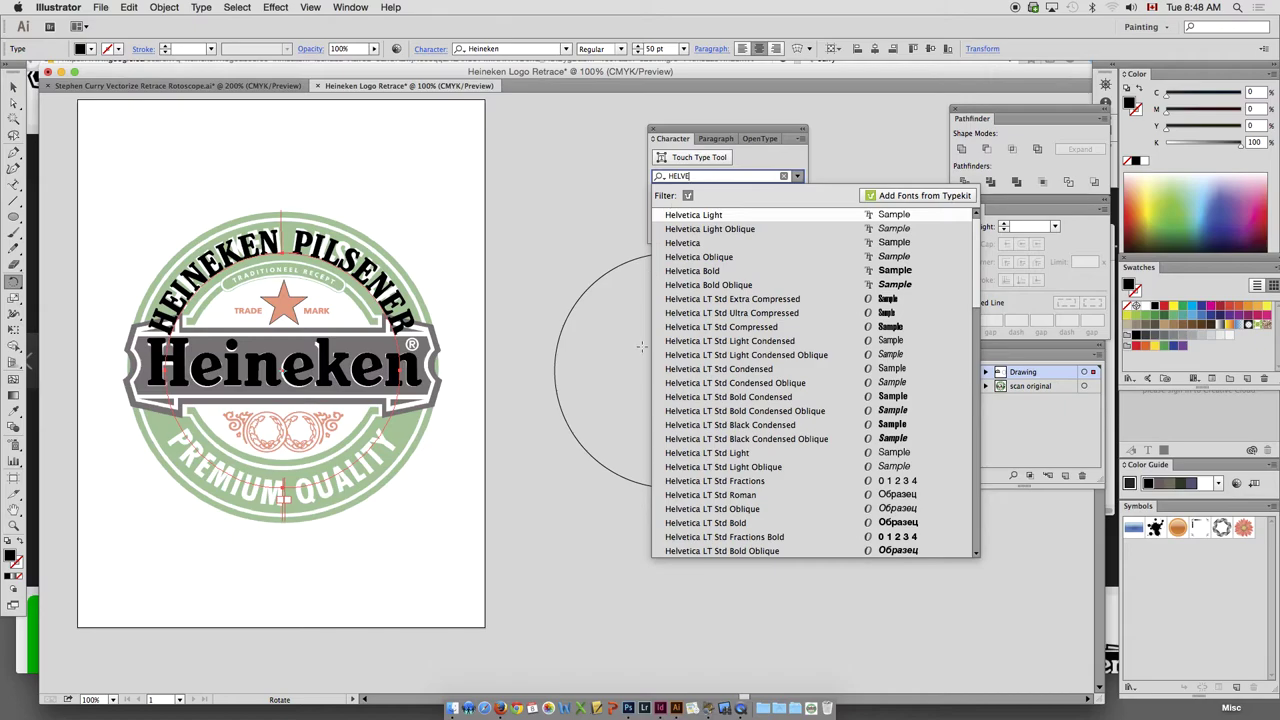
pyautogui.click(767, 425)
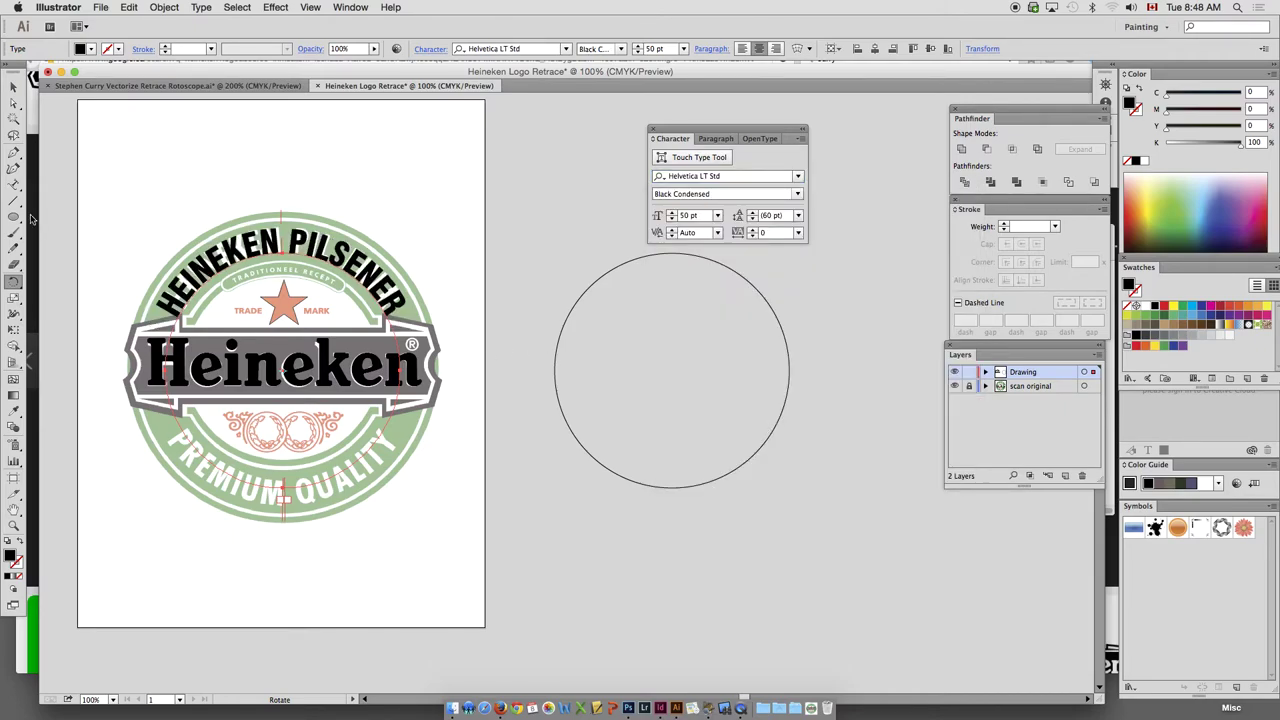
pyautogui.click(14, 88)
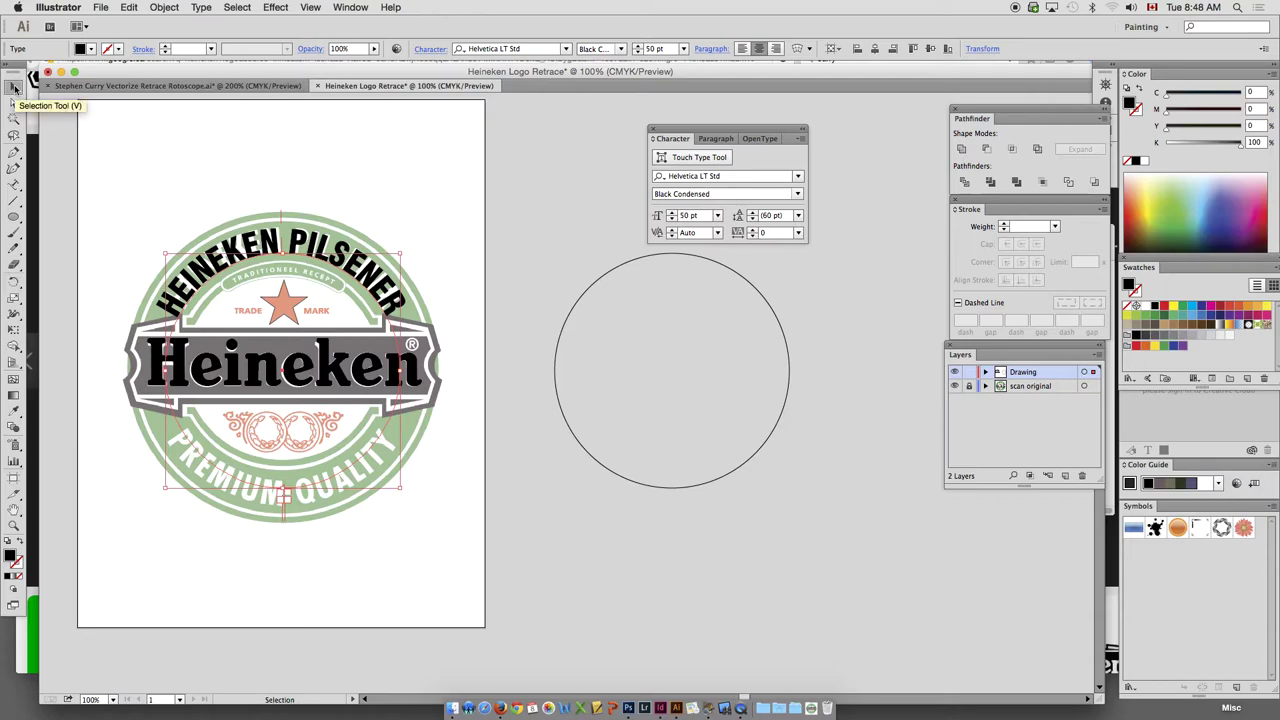
pyautogui.press('super+shift+comma')
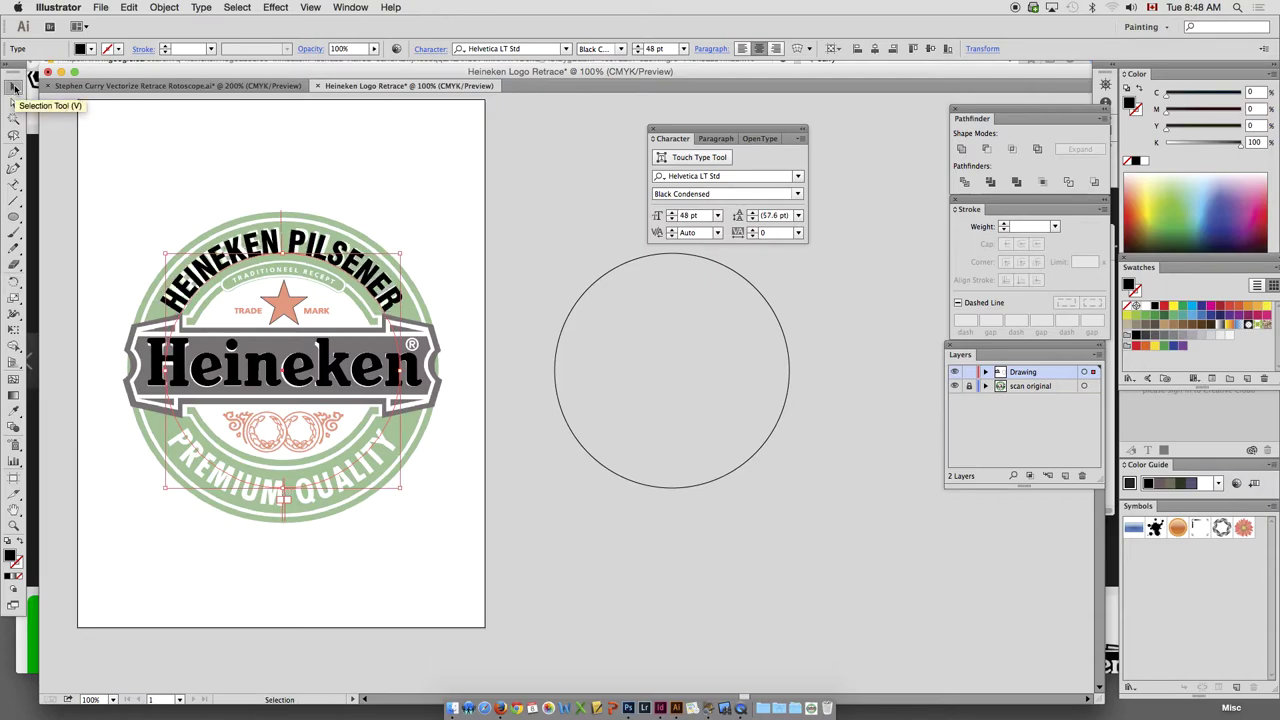
pyautogui.hotkey('alt', 'Left')
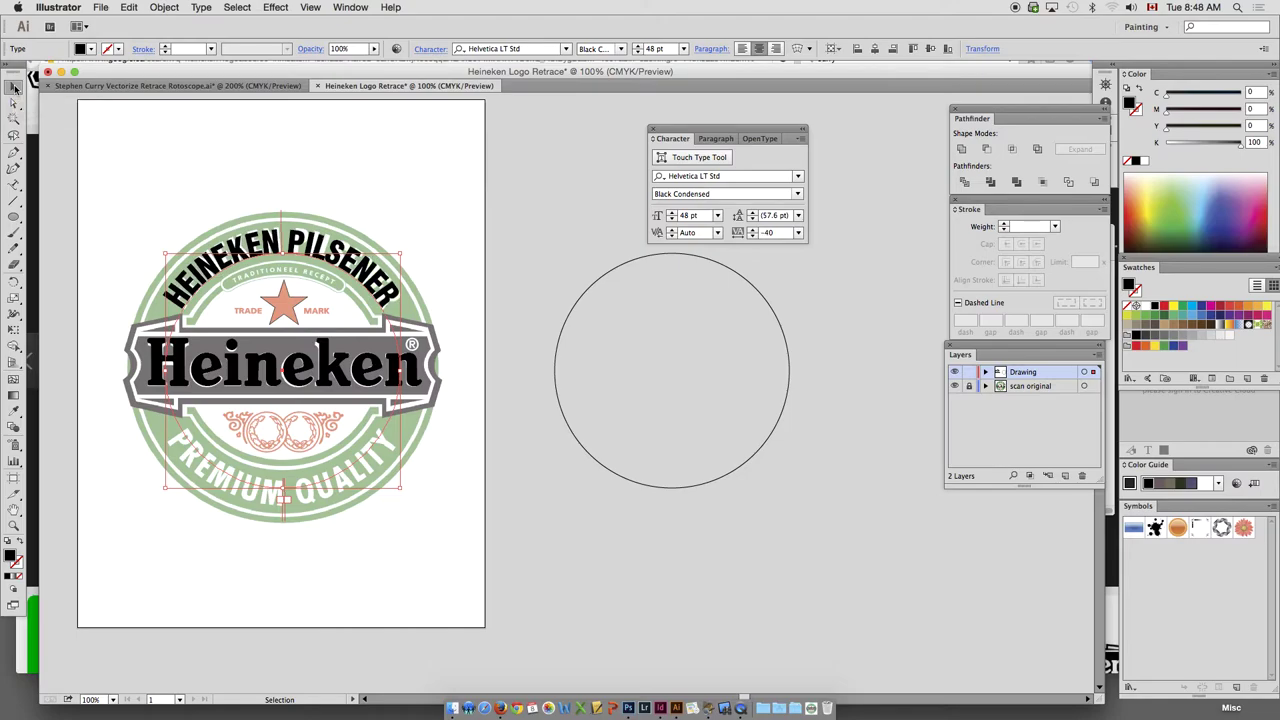
pyautogui.hotkey('alt', 'Right')
# Copy the arched HEINEKEN PILSENER text, paste the duplicate and move it off the artboard
pyautogui.click(316, 178)
pyautogui.click(269, 247)
pyautogui.click(160, 7)
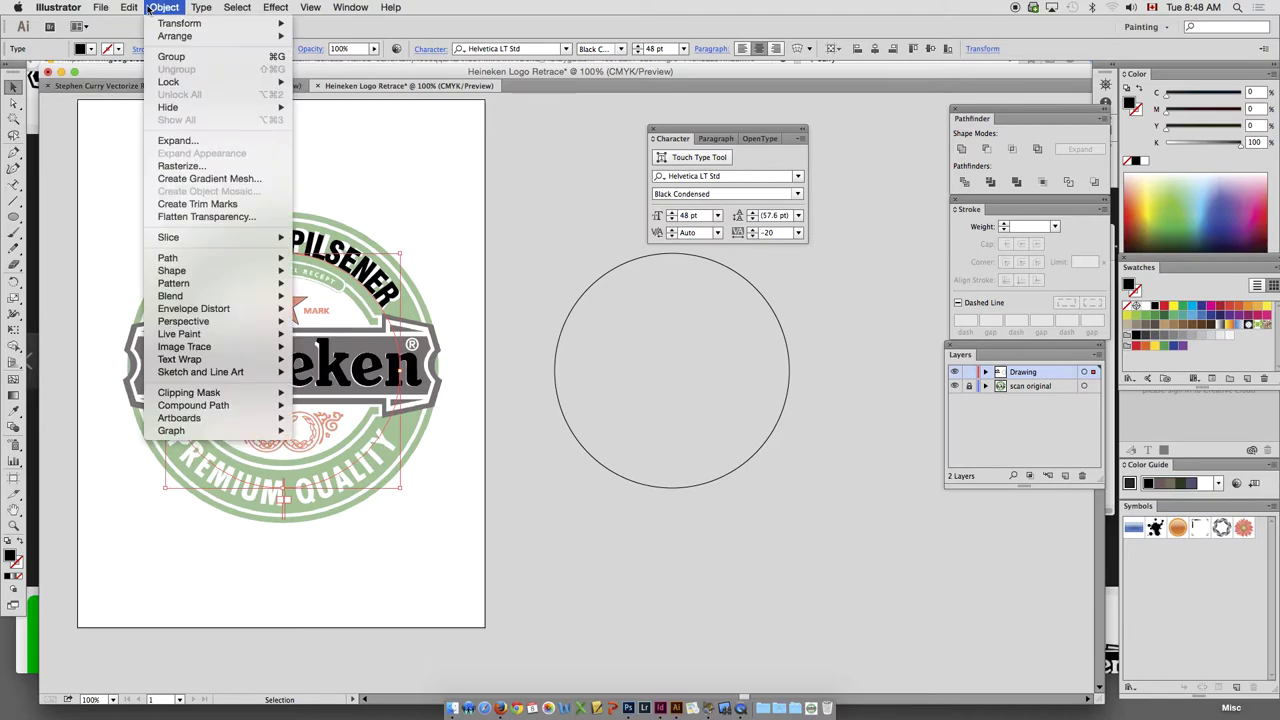
pyautogui.moveTo(128, 8)
pyautogui.click(138, 69)
pyautogui.click(126, 6)
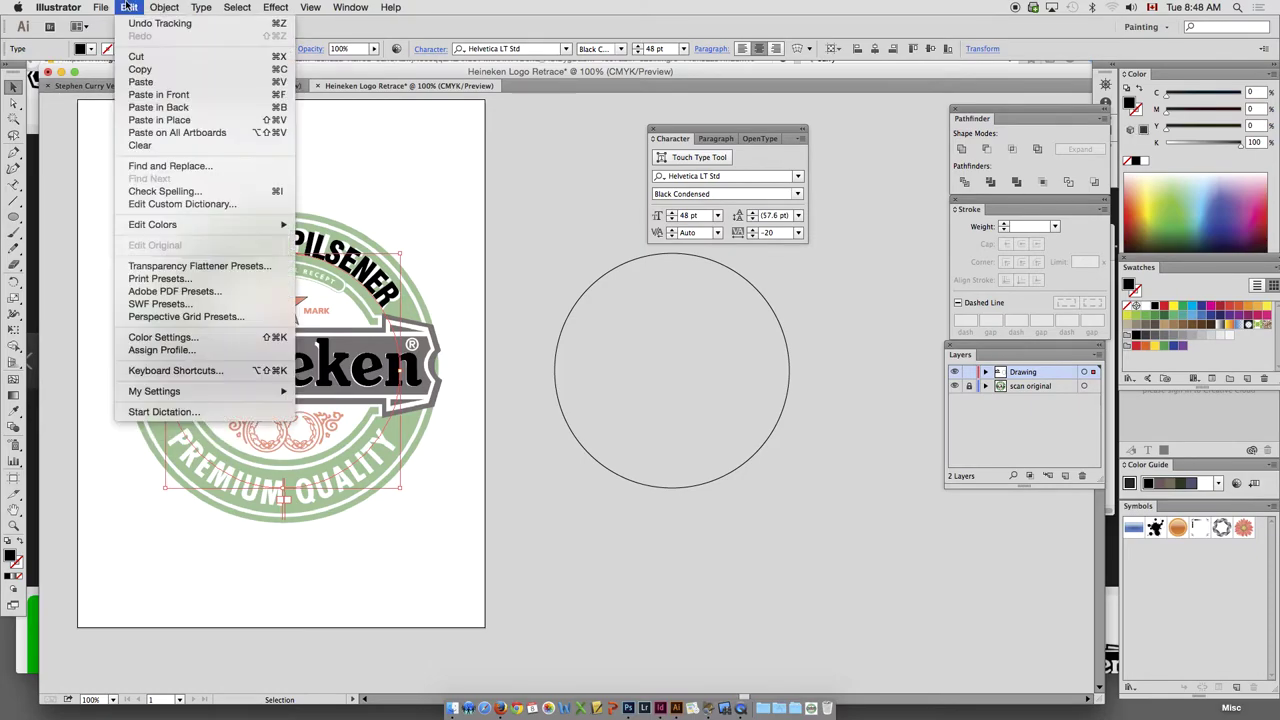
pyautogui.click(145, 81)
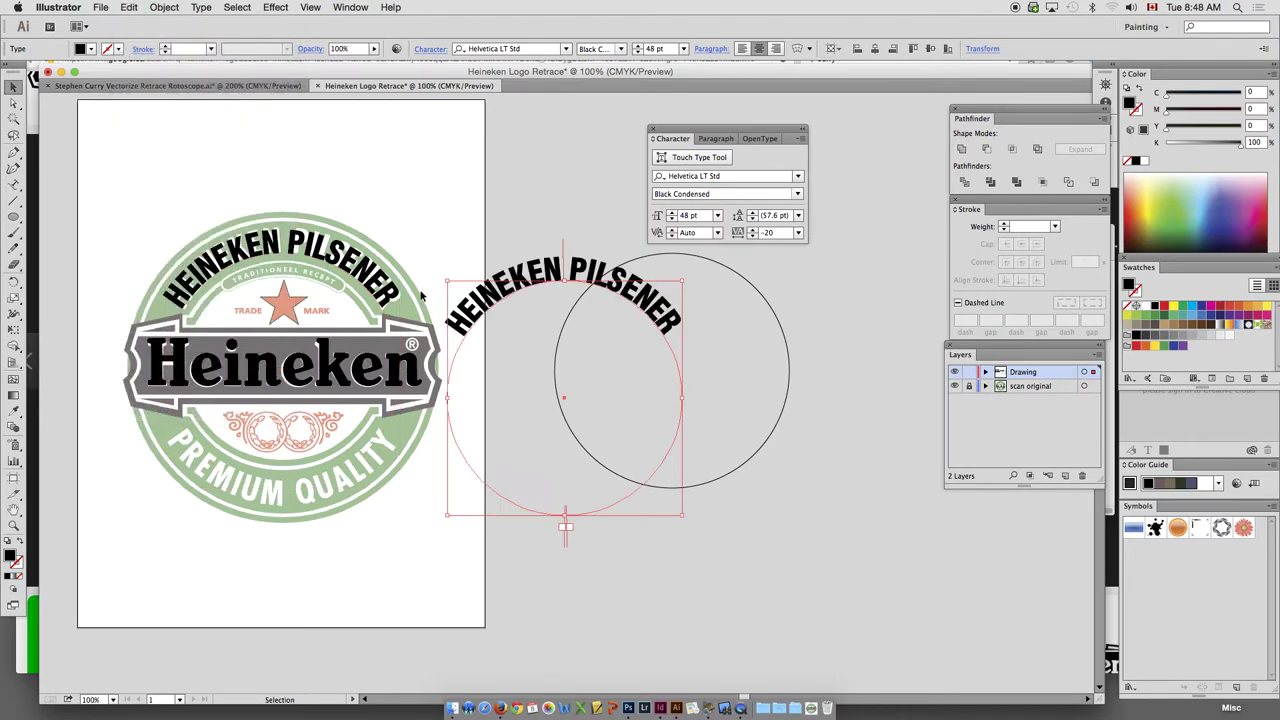
pyautogui.moveTo(500, 290); pyautogui.dragTo(624, 405)
# Move the plain black circle clear of the pasted lettering and bring the duplicated path text closer to the artboard
pyautogui.hscroll(5, 624, 405)
pyautogui.scroll(-2, 624, 405)
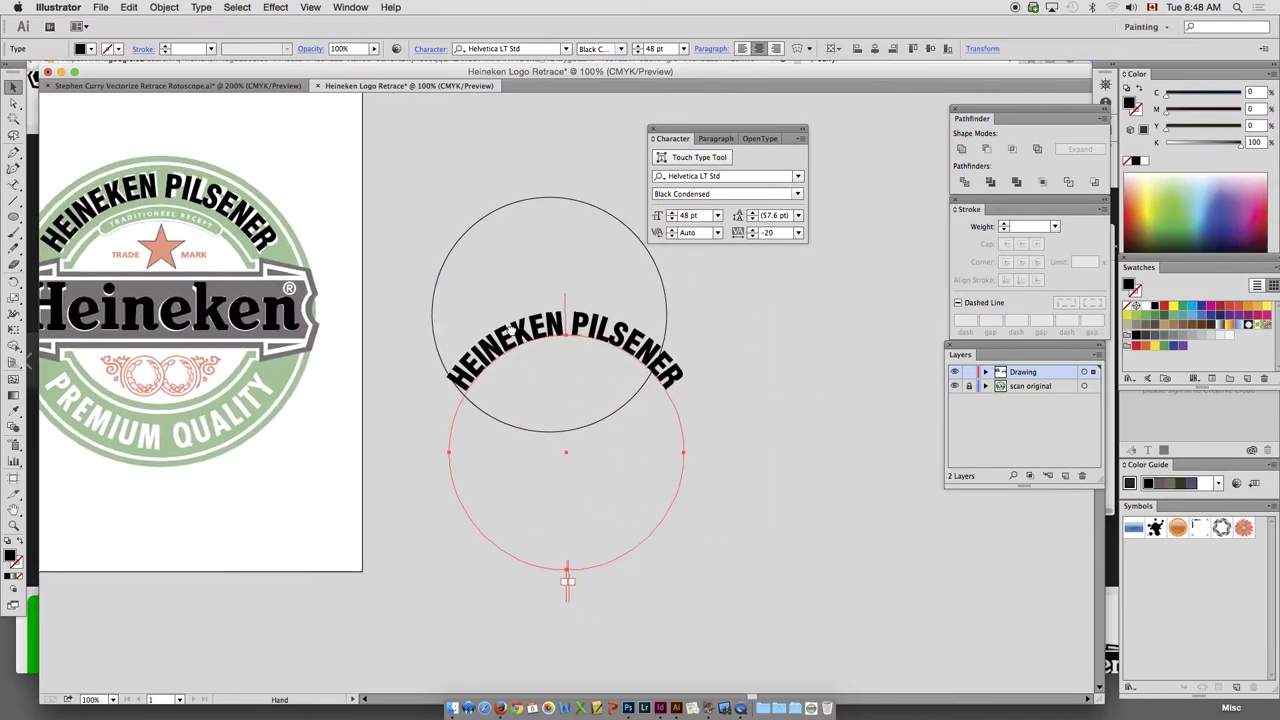
pyautogui.moveTo(474, 225); pyautogui.dragTo(708, 303)
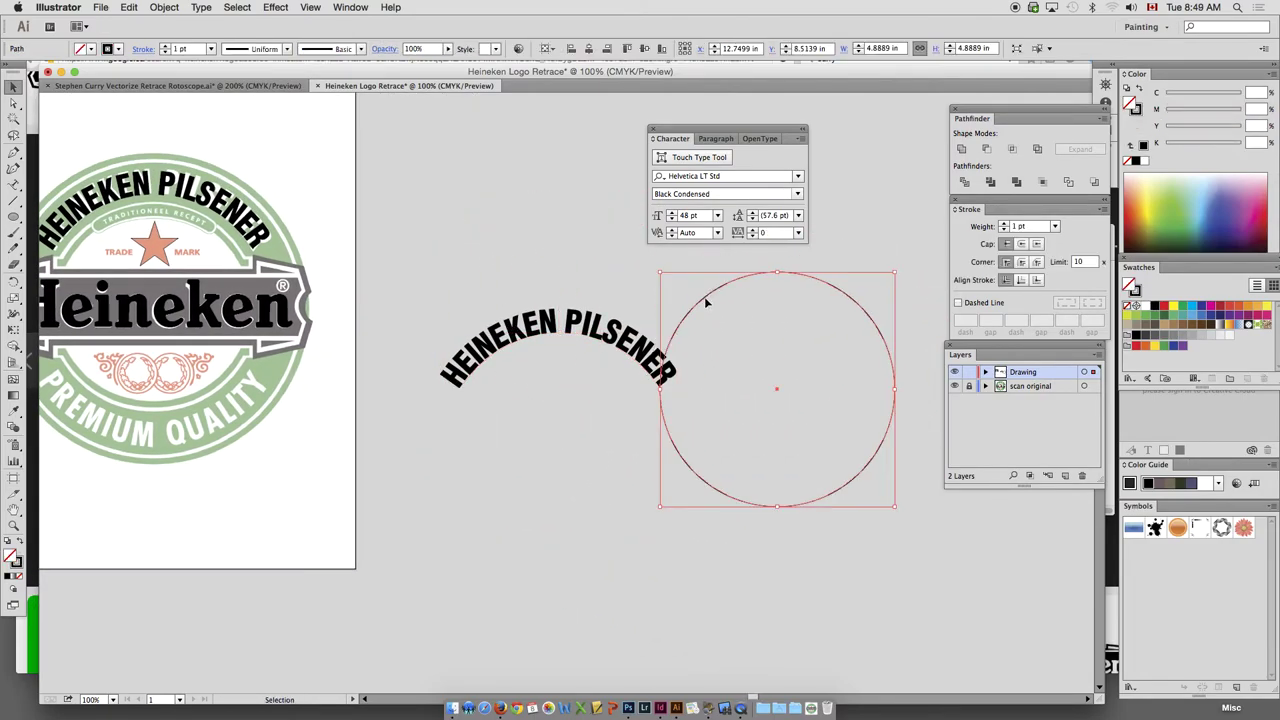
pyautogui.click(532, 319)
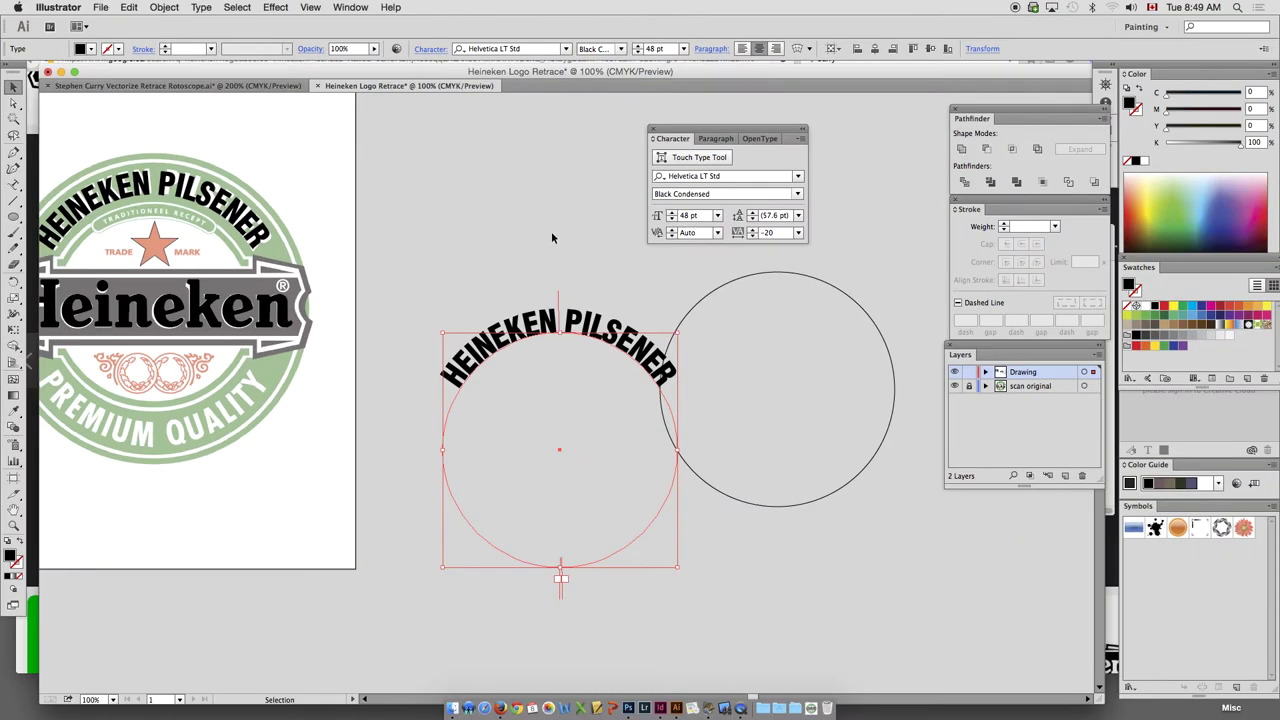
pyautogui.press('space')
pyautogui.moveTo(450, 272); pyautogui.dragTo(611, 297)
pyautogui.press('v')
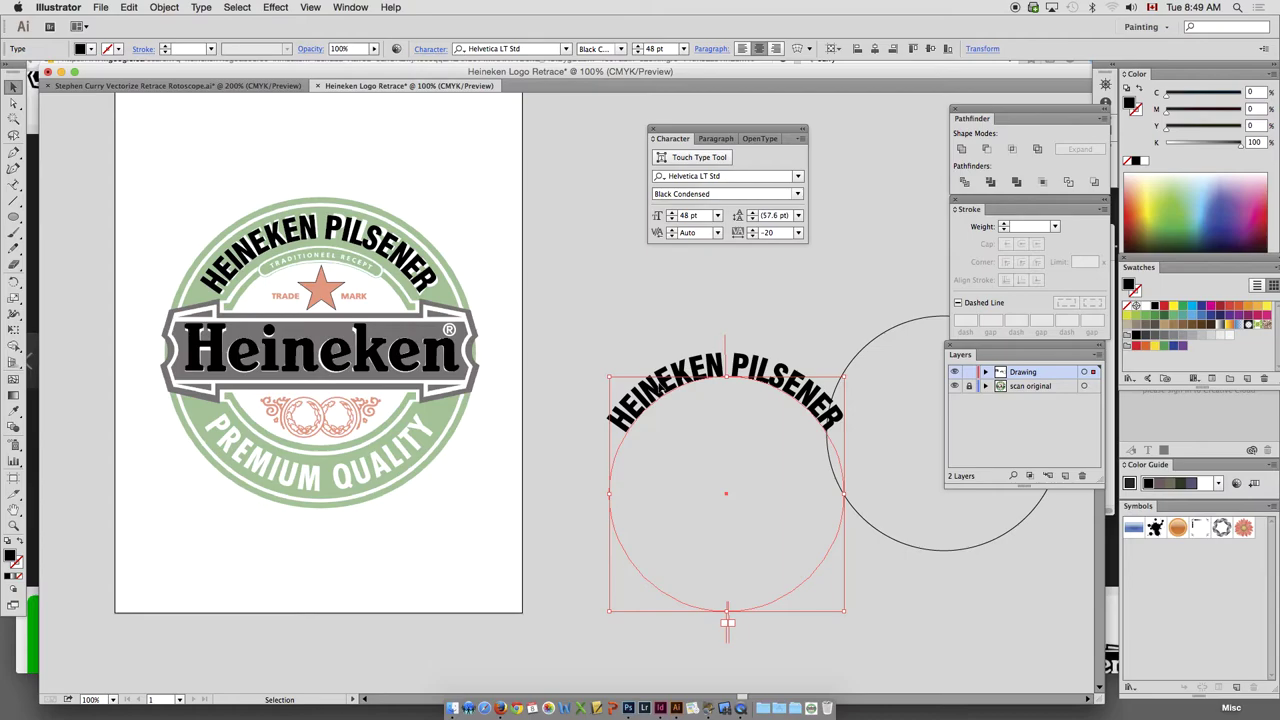
pyautogui.moveTo(658, 387); pyautogui.dragTo(589, 316)
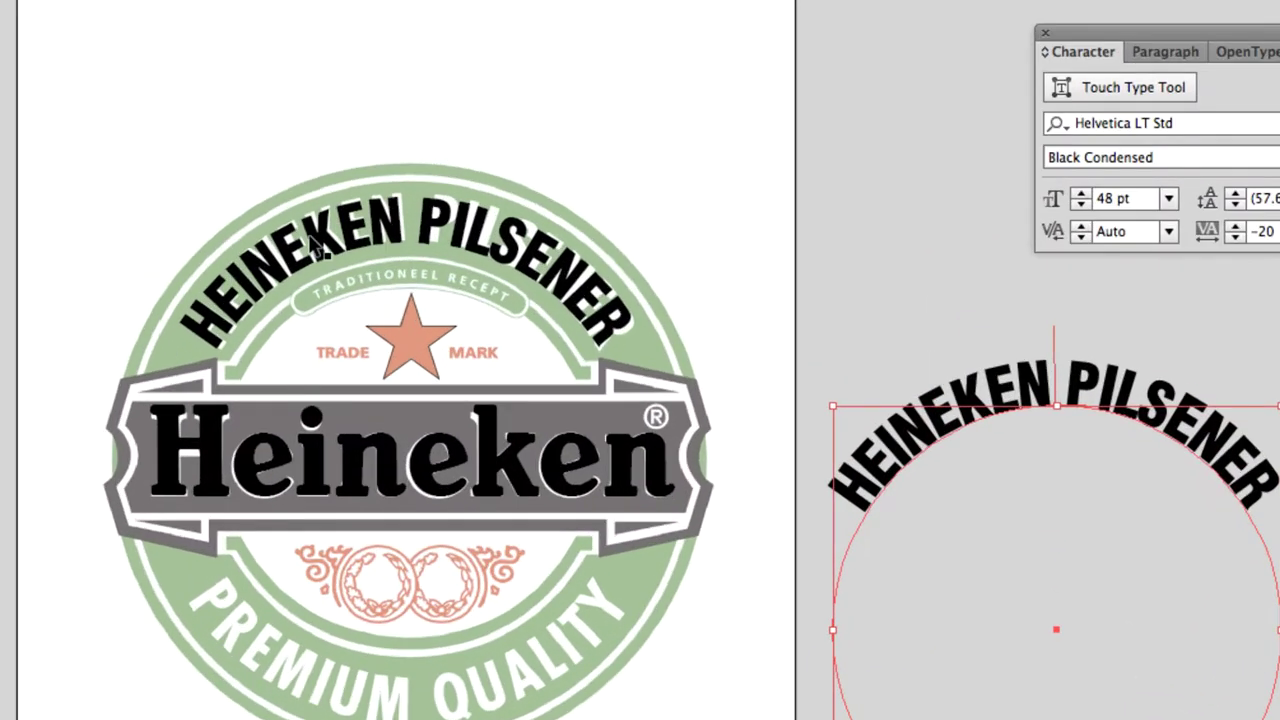
# Flip the duplicated path text to the inside of its circle so the lettering runs along the lower arc
pyautogui.scroll(-3, 318, 248)
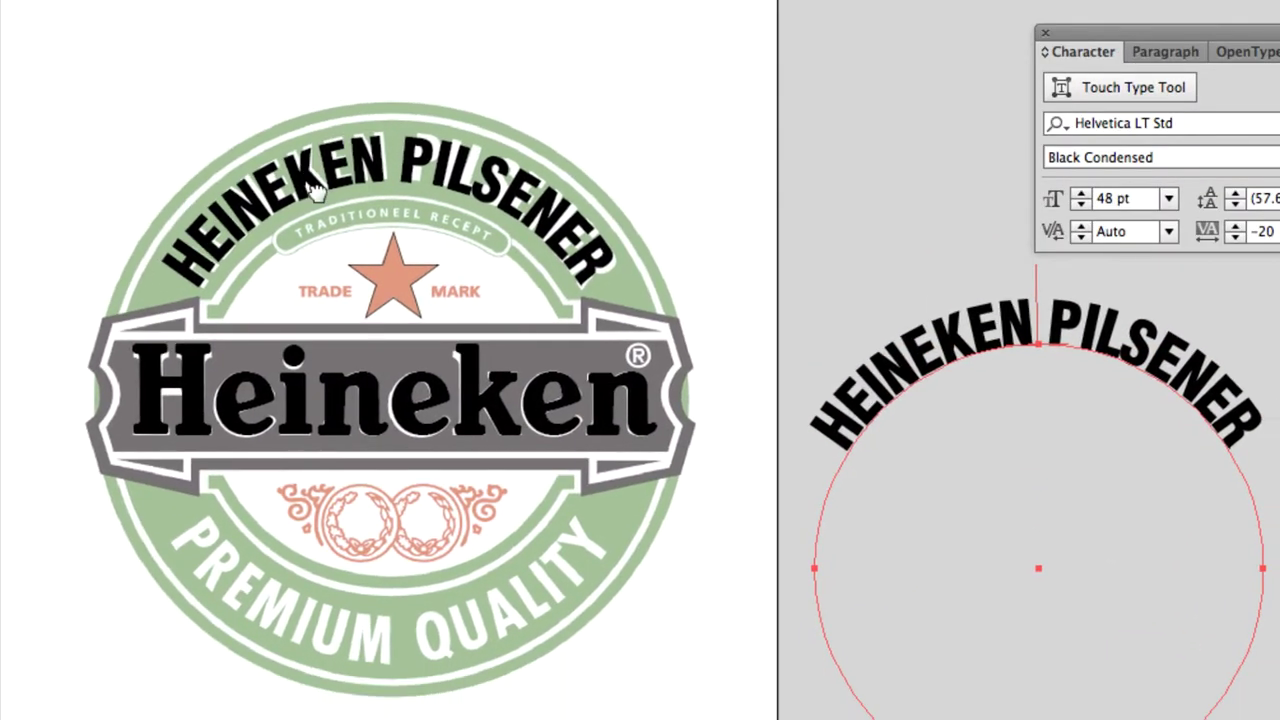
pyautogui.keyDown('alt'); pyautogui.keyDown('super'); pyautogui.click(513, 443); pyautogui.keyUp('super'); pyautogui.keyUp('alt')
pyautogui.moveTo(512, 386); pyautogui.dragTo(386, 332)
pyautogui.keyDown('alt'); pyautogui.keyDown('super'); pyautogui.click(580, 415); pyautogui.keyUp('super'); pyautogui.keyUp('alt')
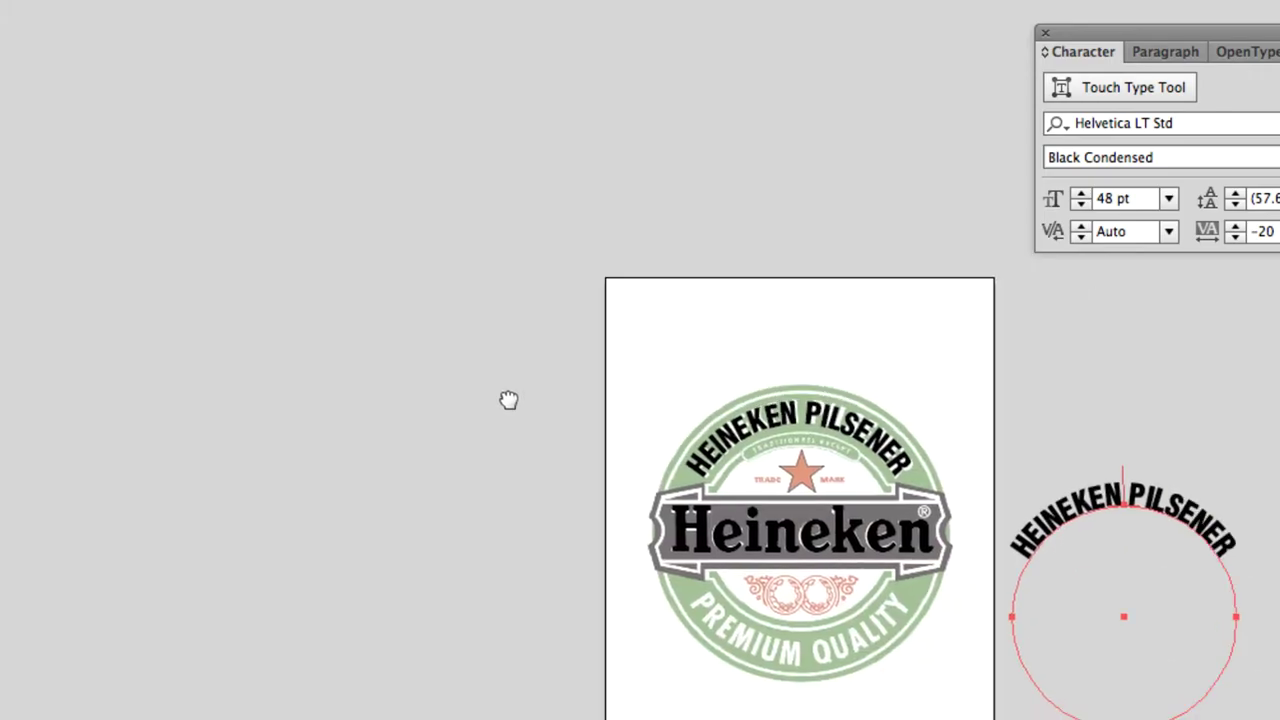
pyautogui.moveTo(509, 400); pyautogui.dragTo(308, 281)
pyautogui.press('v')
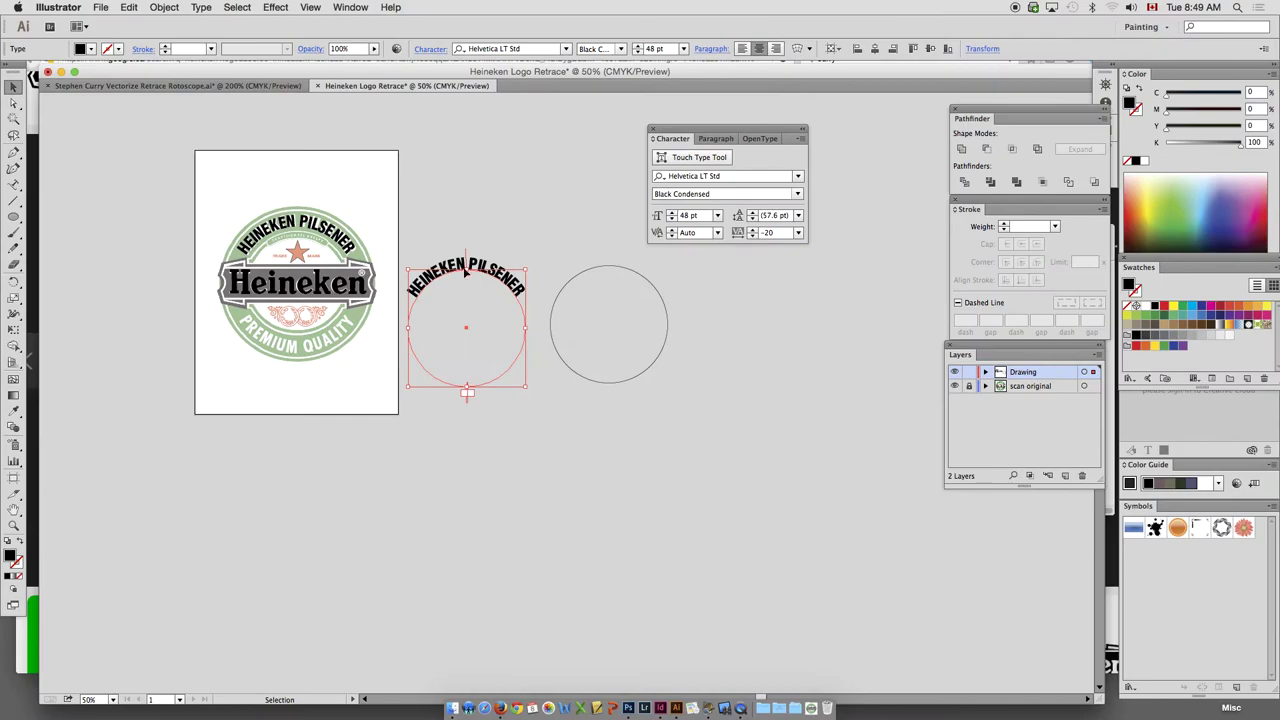
pyautogui.press('super+space')
pyautogui.moveTo(198, 196); pyautogui.dragTo(621, 406)
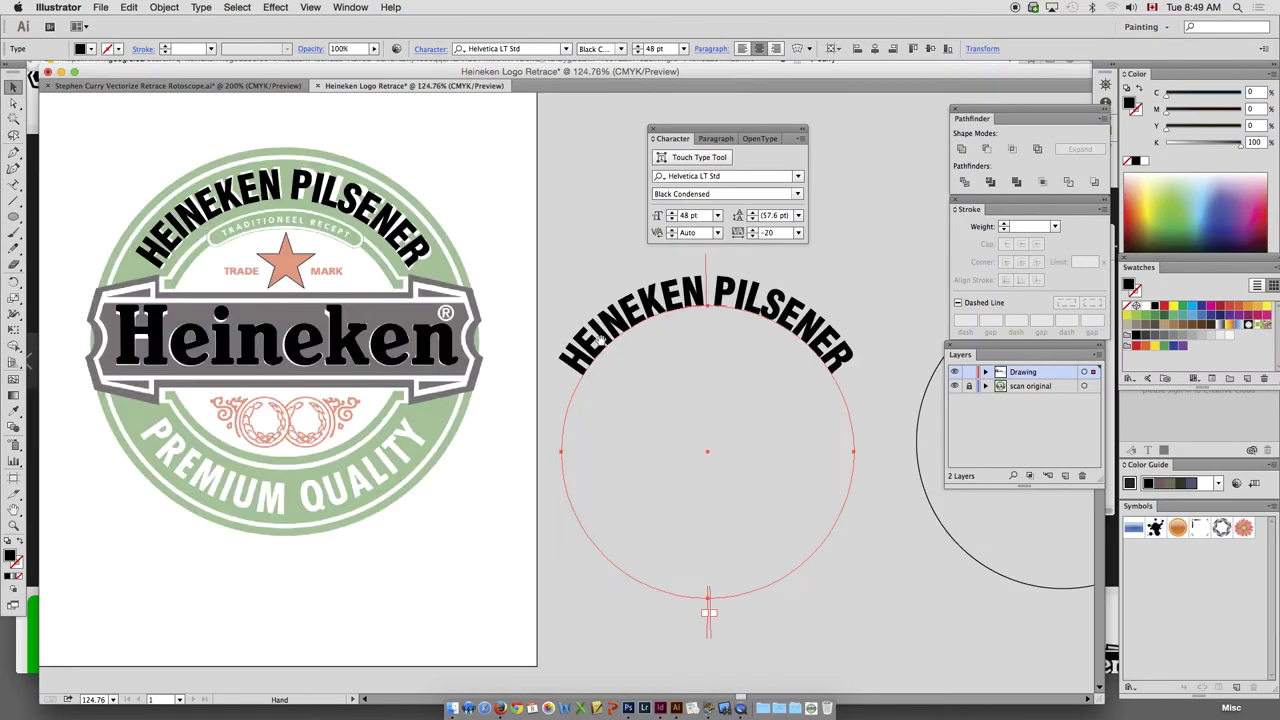
pyautogui.moveTo(599, 341); pyautogui.dragTo(422, 352)
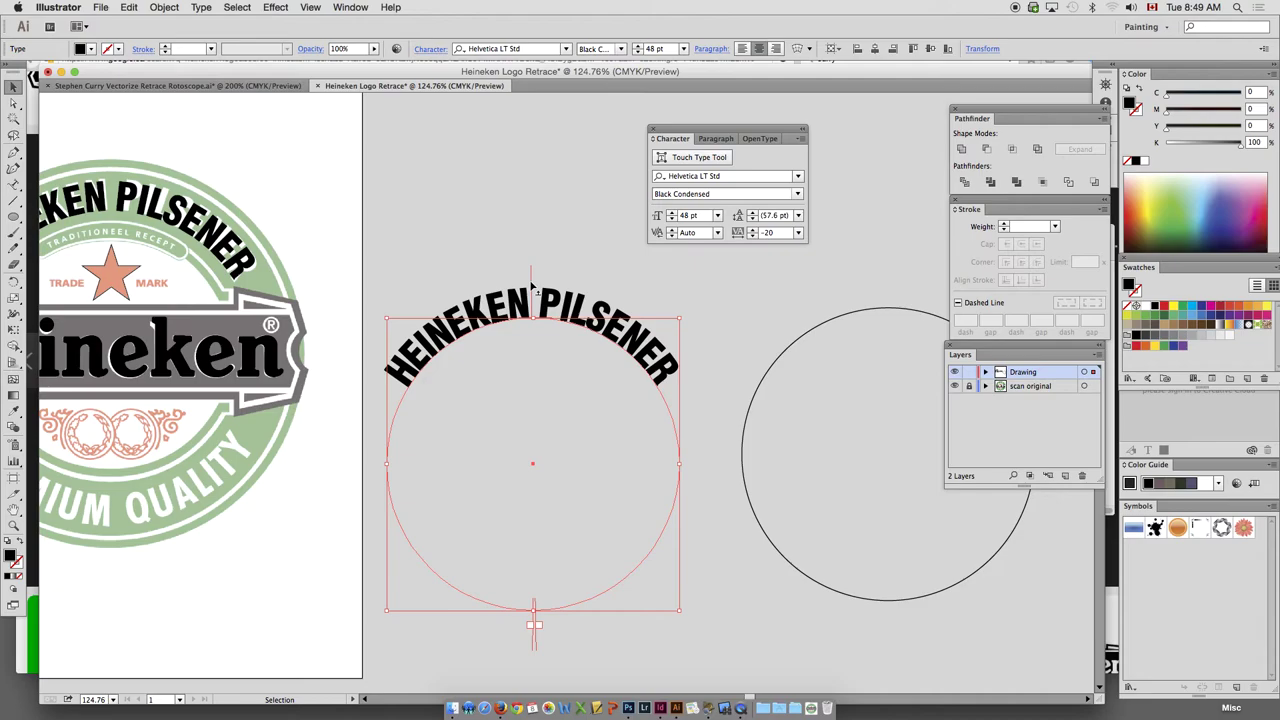
pyautogui.moveTo(532, 285); pyautogui.dragTo(528, 437)
# Place a copy of the Heineken wordmark above the logo and open the warp envelope options for it
pyautogui.keyDown('alt'); pyautogui.keyDown('super'); pyautogui.click(463, 352); pyautogui.keyUp('super'); pyautogui.keyUp('alt')
pyautogui.moveTo(523, 363)
pyautogui.mouseDown()
pyautogui.moveTo(534, 340)
pyautogui.moveTo(540, 363)
pyautogui.mouseUp()
pyautogui.press('v')
pyautogui.moveTo(390, 437); pyautogui.dragTo(395, 227)
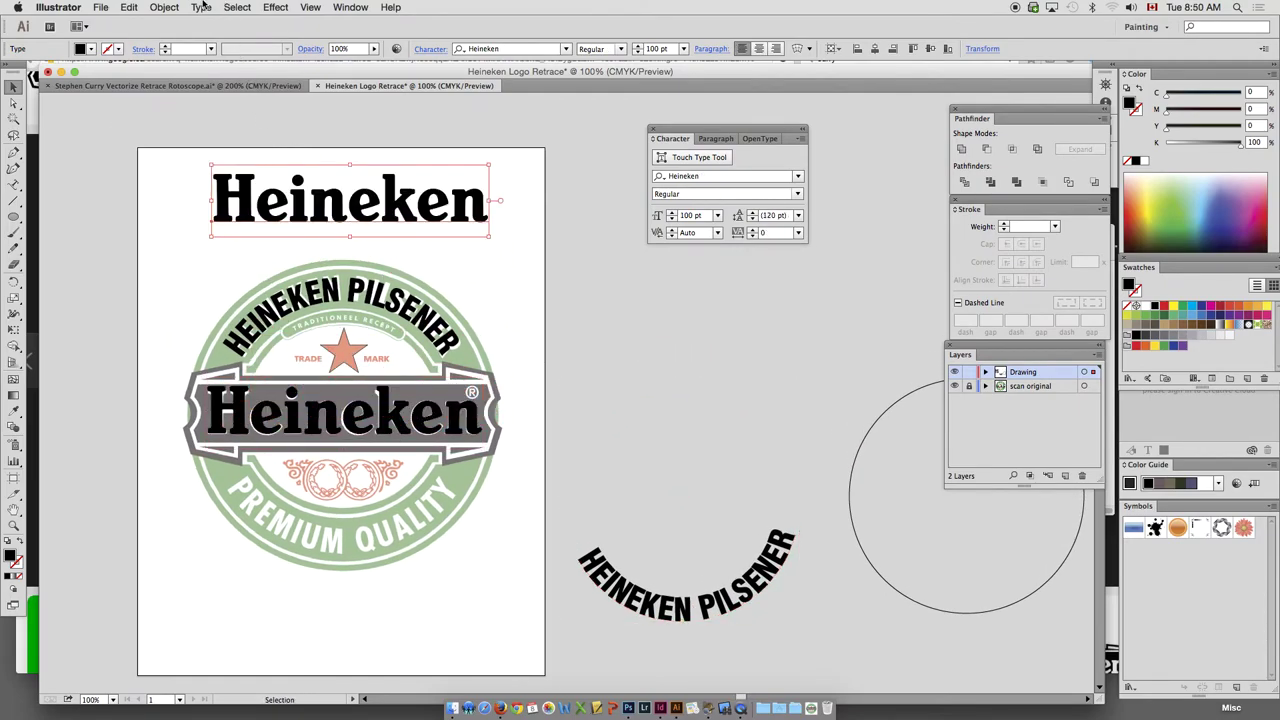
pyautogui.click(164, 7)
pyautogui.moveTo(230, 308)
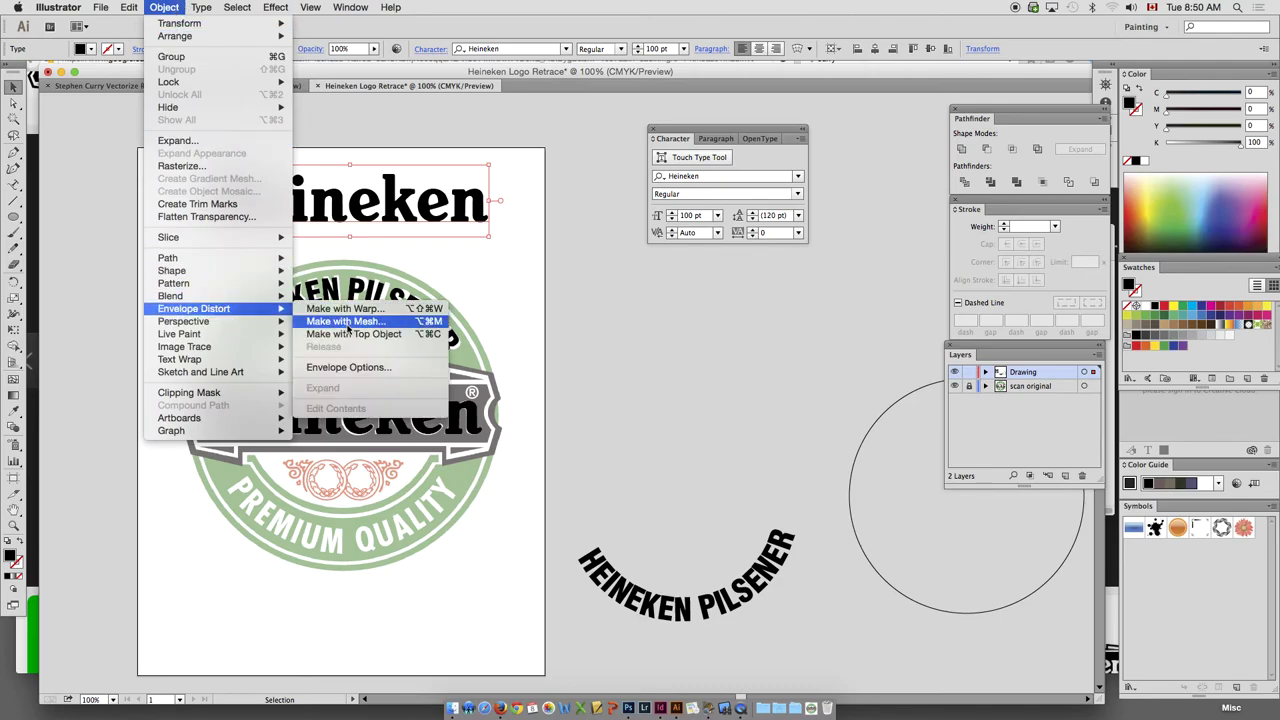
pyautogui.click(345, 309)
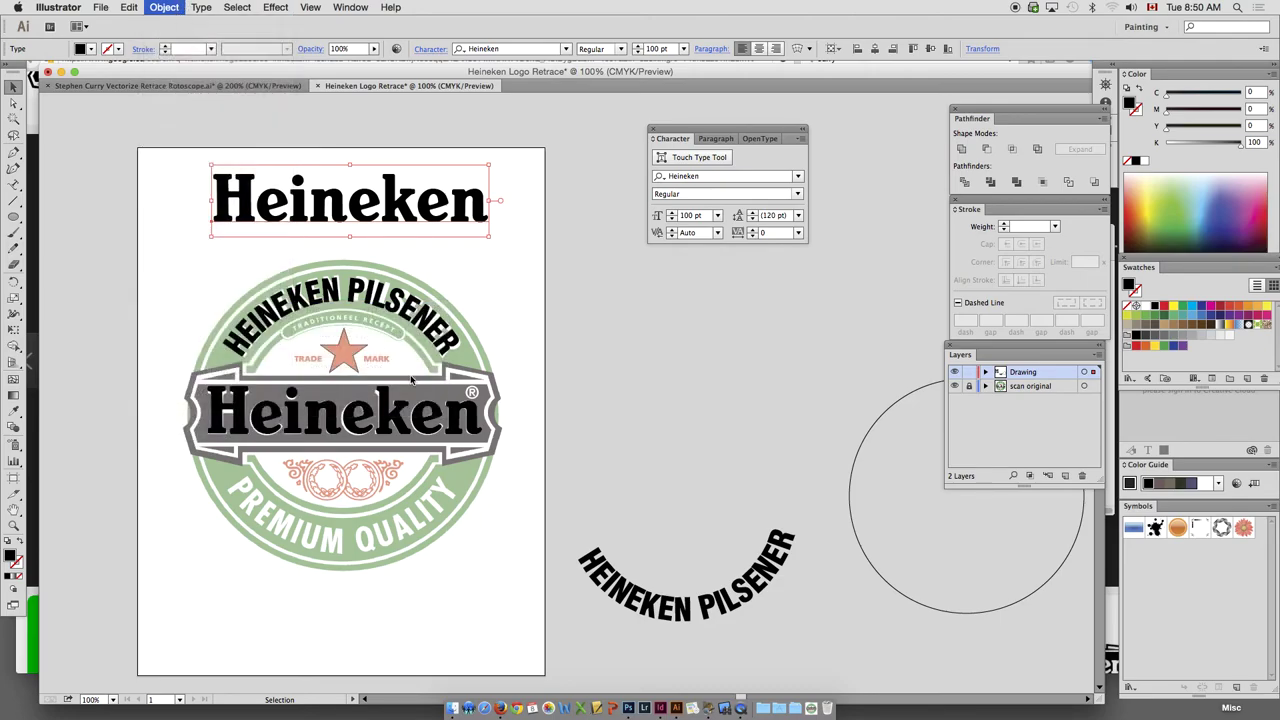
# Try a horizontal Arc warp with a -21% bend on the wordmark copy, cancel it and delete the copy
pyautogui.click(490, 381)
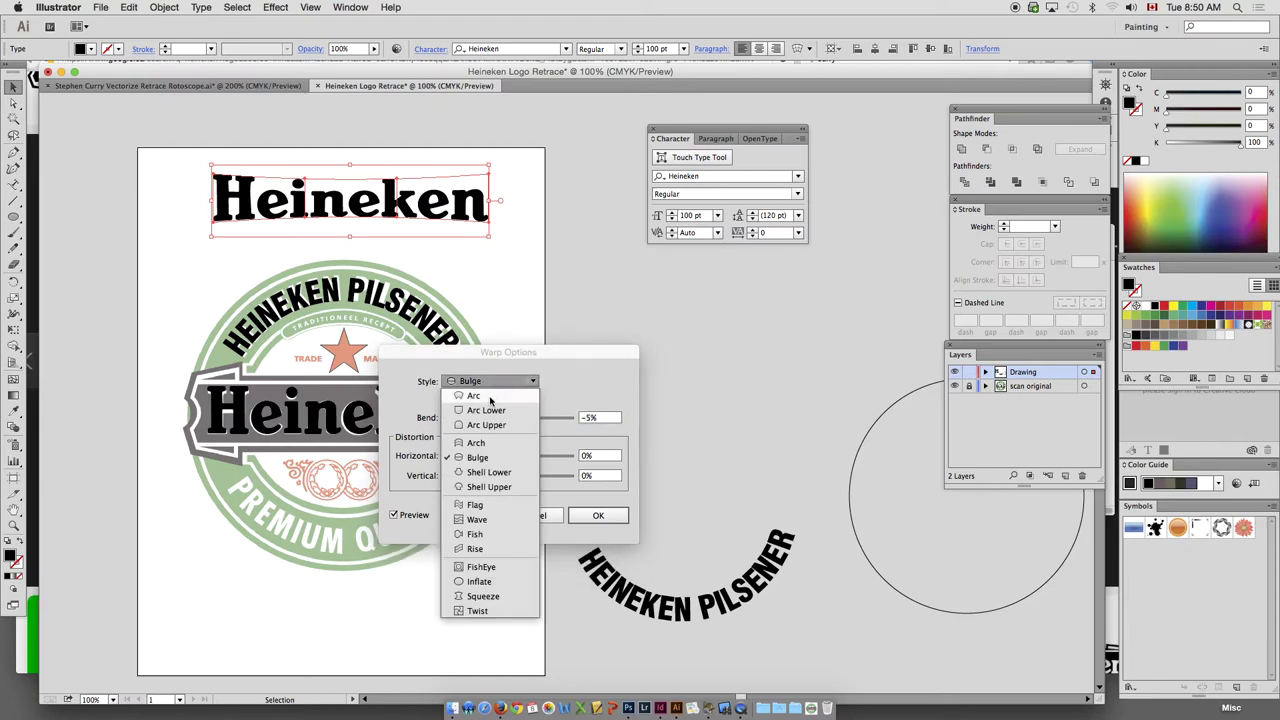
pyautogui.click(487, 383)
pyautogui.click(483, 386)
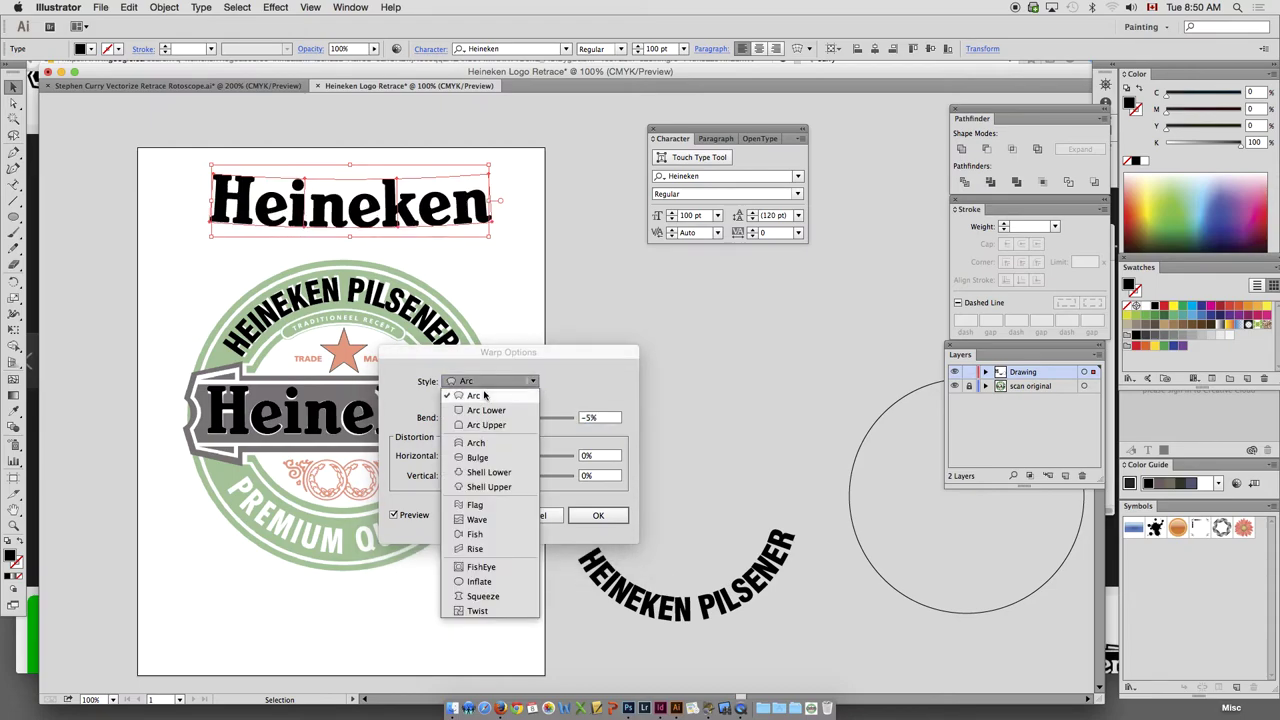
pyautogui.click(488, 386)
pyautogui.moveTo(503, 420)
pyautogui.mouseDown()
pyautogui.moveTo(476, 422)
pyautogui.moveTo(494, 427)
pyautogui.mouseUp()
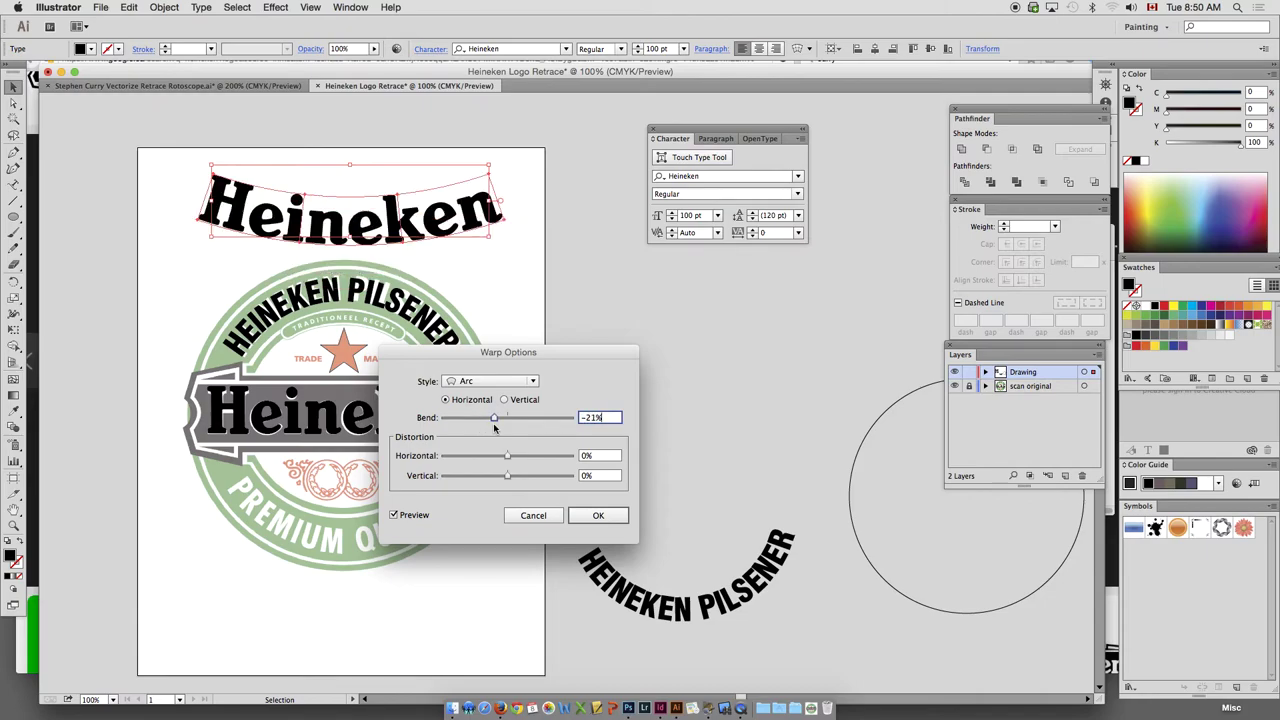
pyautogui.click(539, 513)
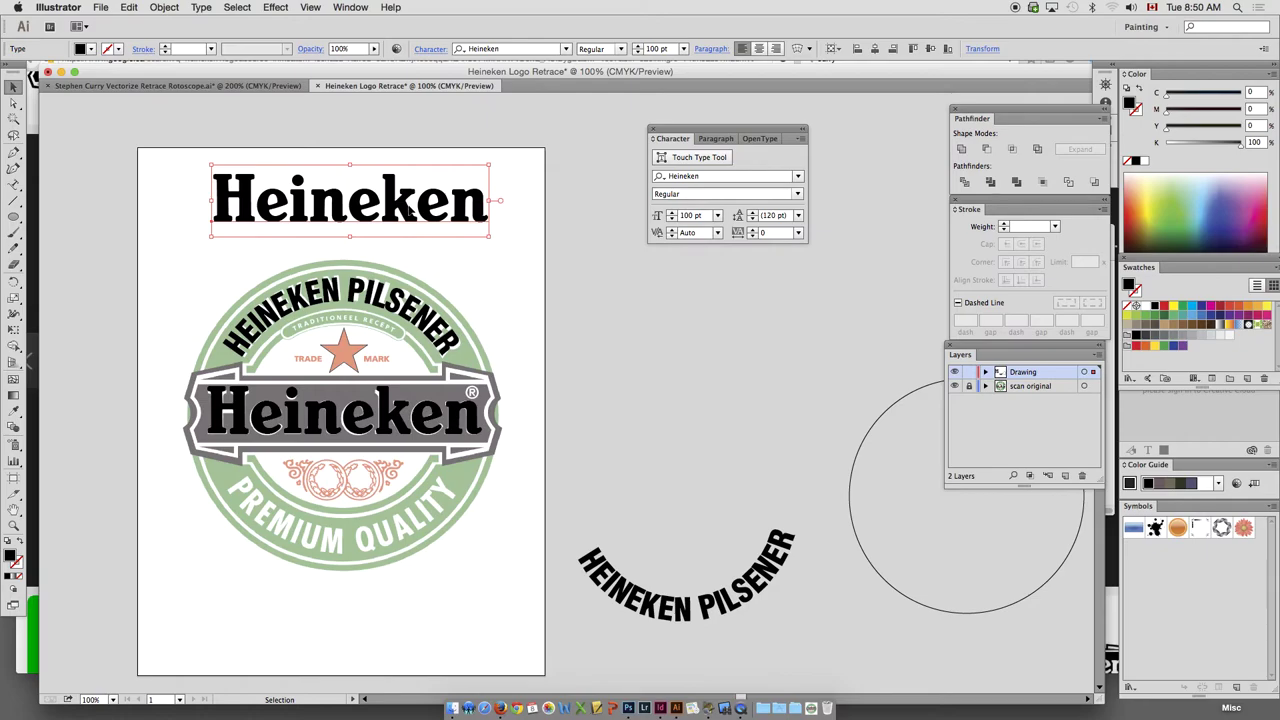
pyautogui.press('Delete')
# Move the flipped lettering over PREMIUM QUALITY, enlarge it to about 59 pt and realign it with the lower band
pyautogui.moveTo(650, 596); pyautogui.dragTo(300, 534)
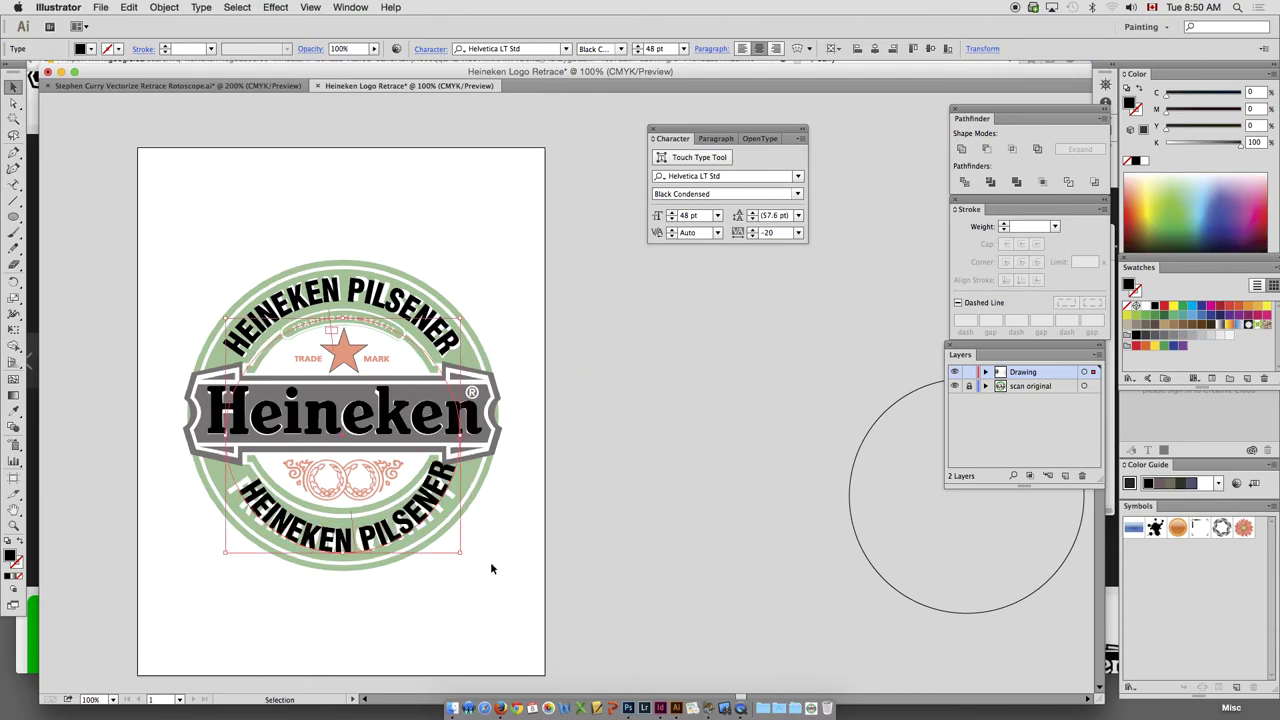
pyautogui.click(13, 295)
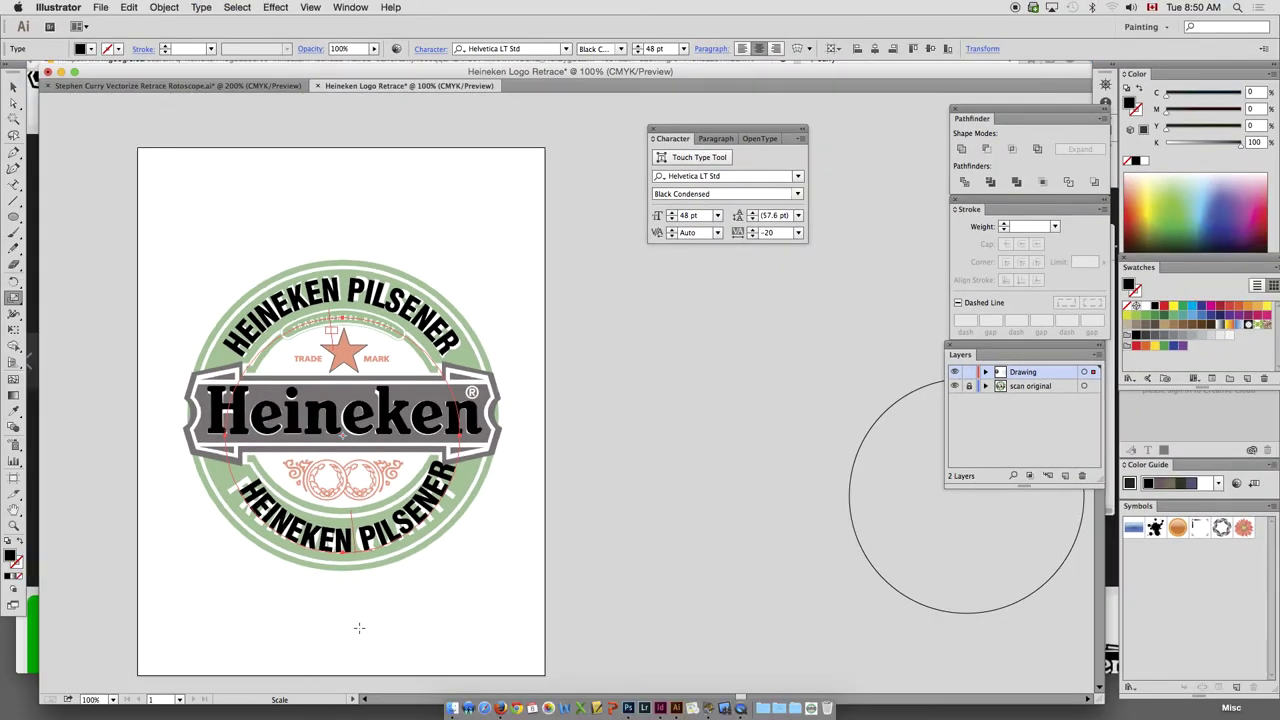
pyautogui.moveTo(470, 572); pyautogui.dragTo(509, 594)
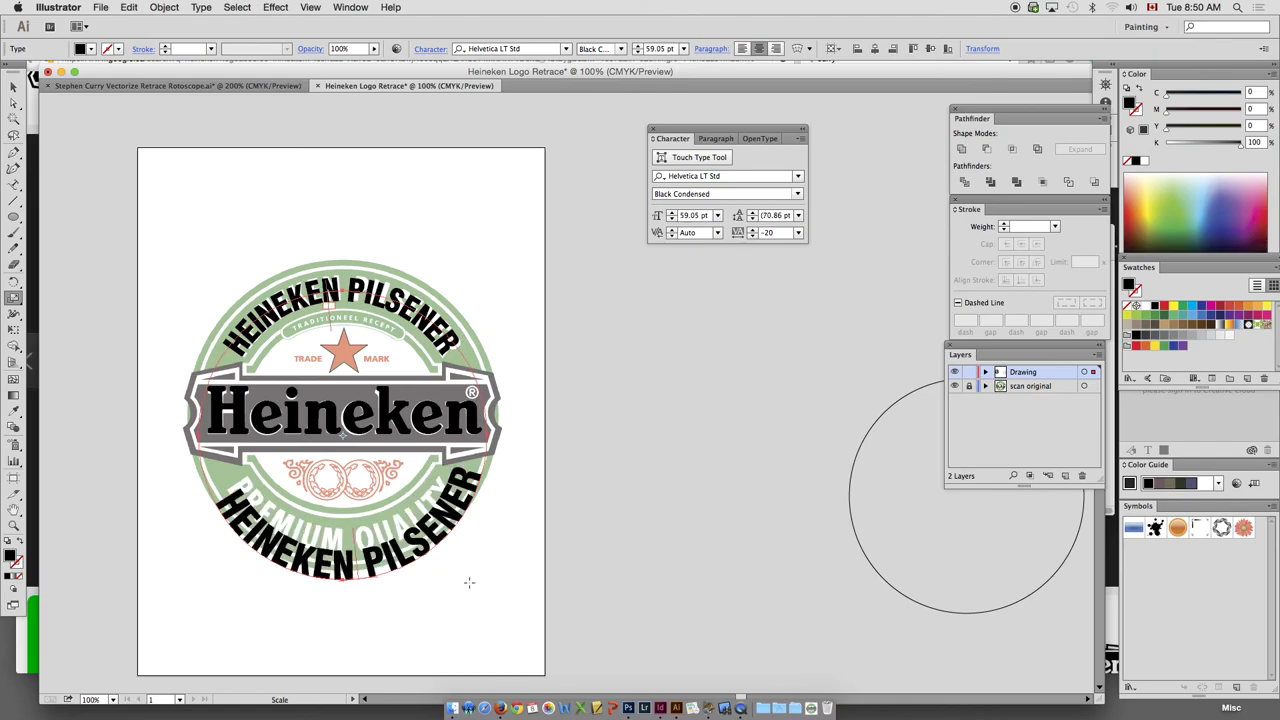
pyautogui.press('v')
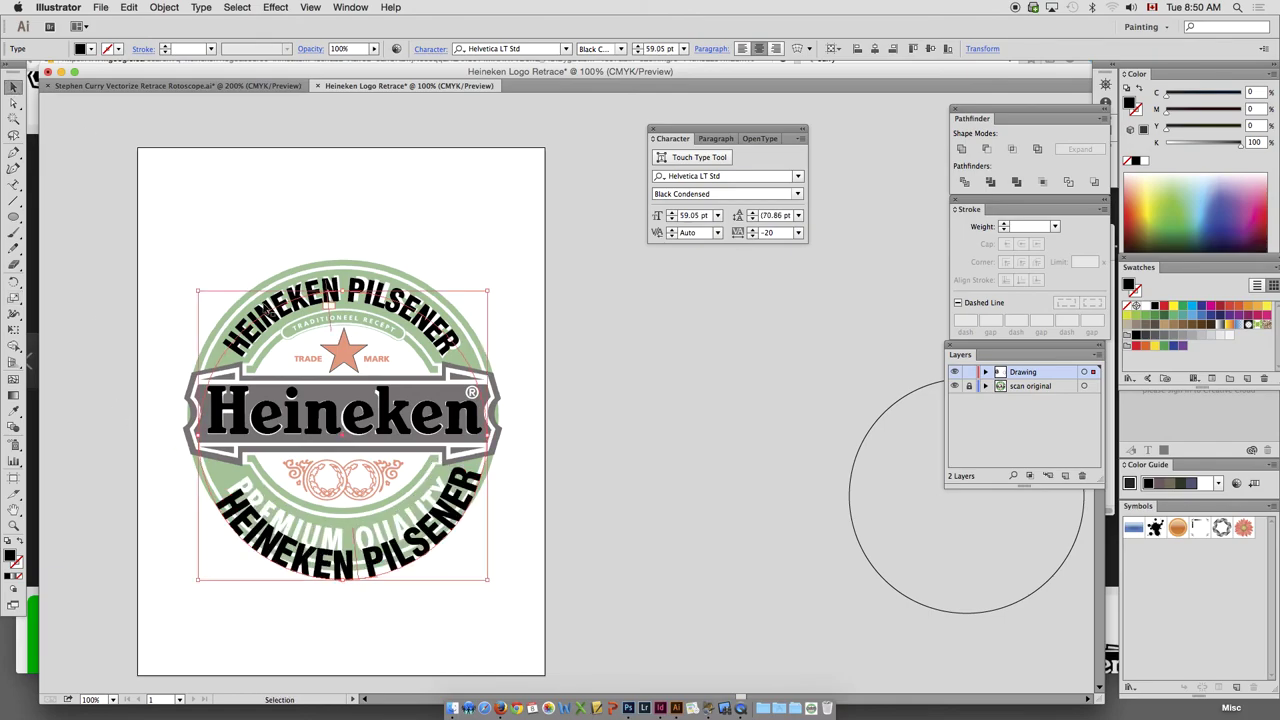
pyautogui.moveTo(369, 563); pyautogui.dragTo(373, 535)
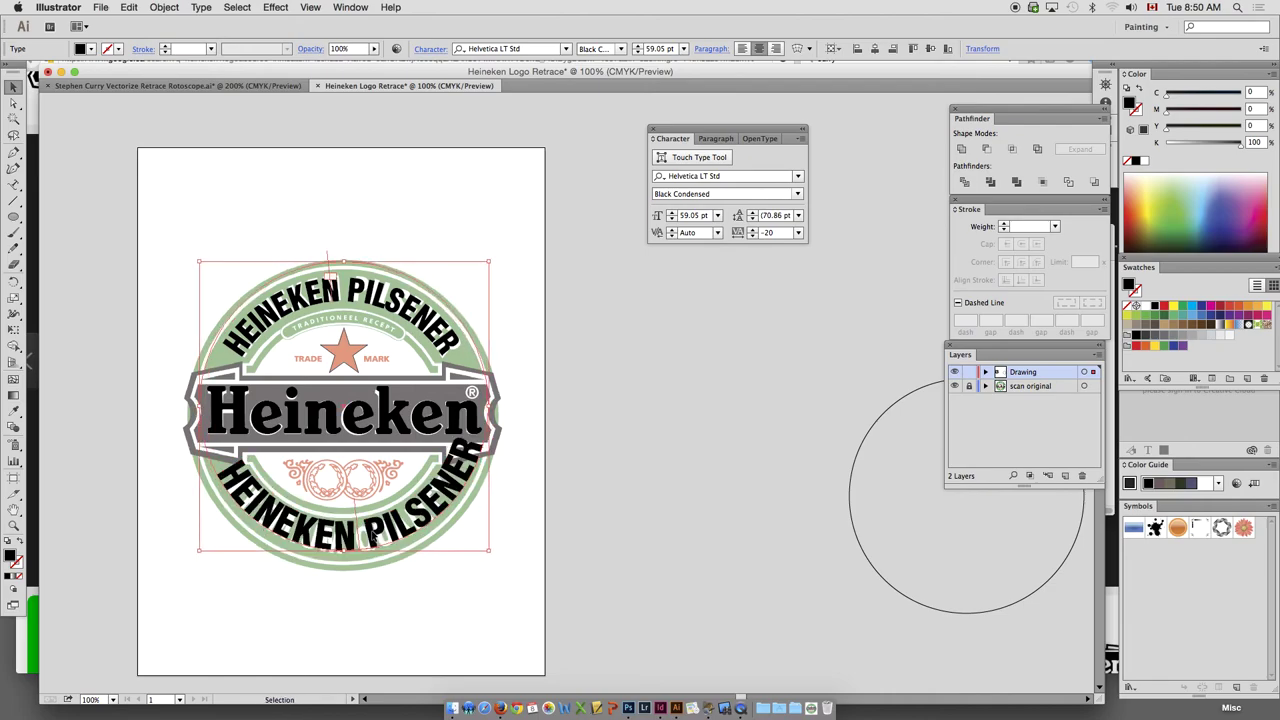
# Scale the lower curved lettering down to about 56.5 pt and nudge it downward within the green band
pyautogui.press('s')
pyautogui.moveTo(536, 598); pyautogui.dragTo(527, 588)
pyautogui.press('Down')
pyautogui.press('Down')
pyautogui.press('Down')
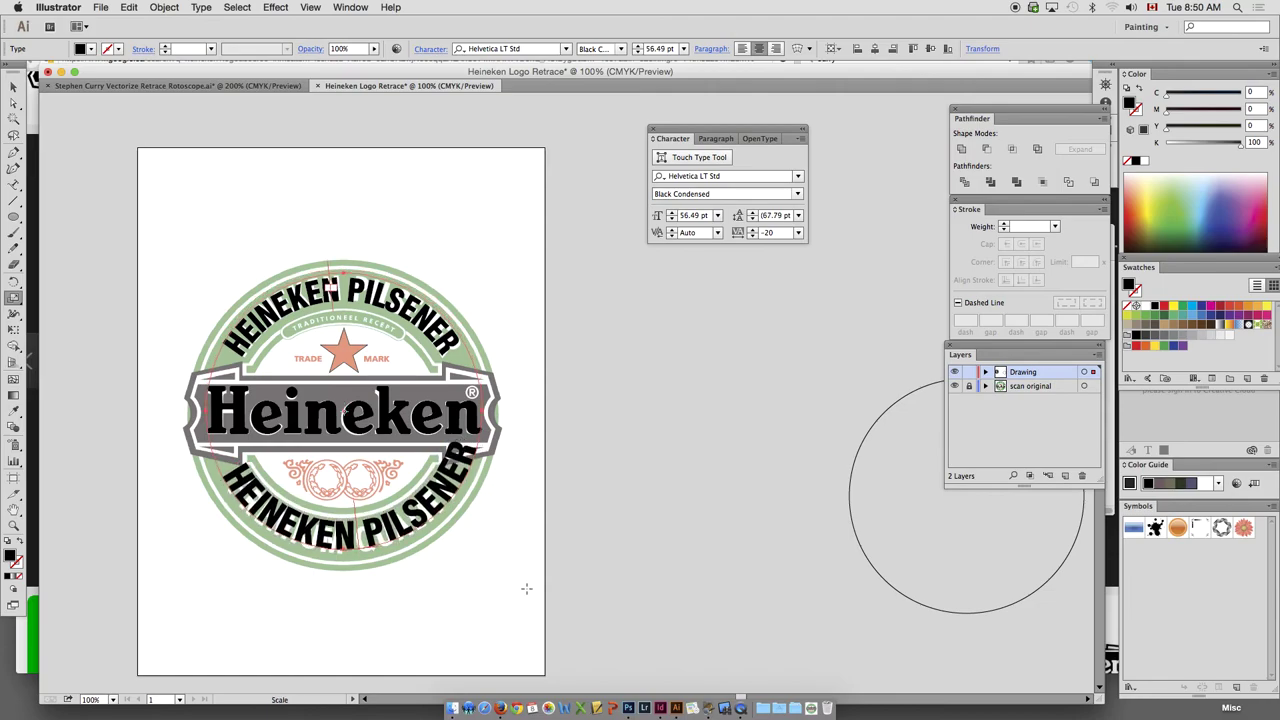
# Nudge the lower curved HEINEKEN PILSENER lettering slightly left and down to seat it within the green band
pyautogui.press('Left')
pyautogui.press('Left')
pyautogui.press('Left')
pyautogui.press('Down')
pyautogui.press('Left')
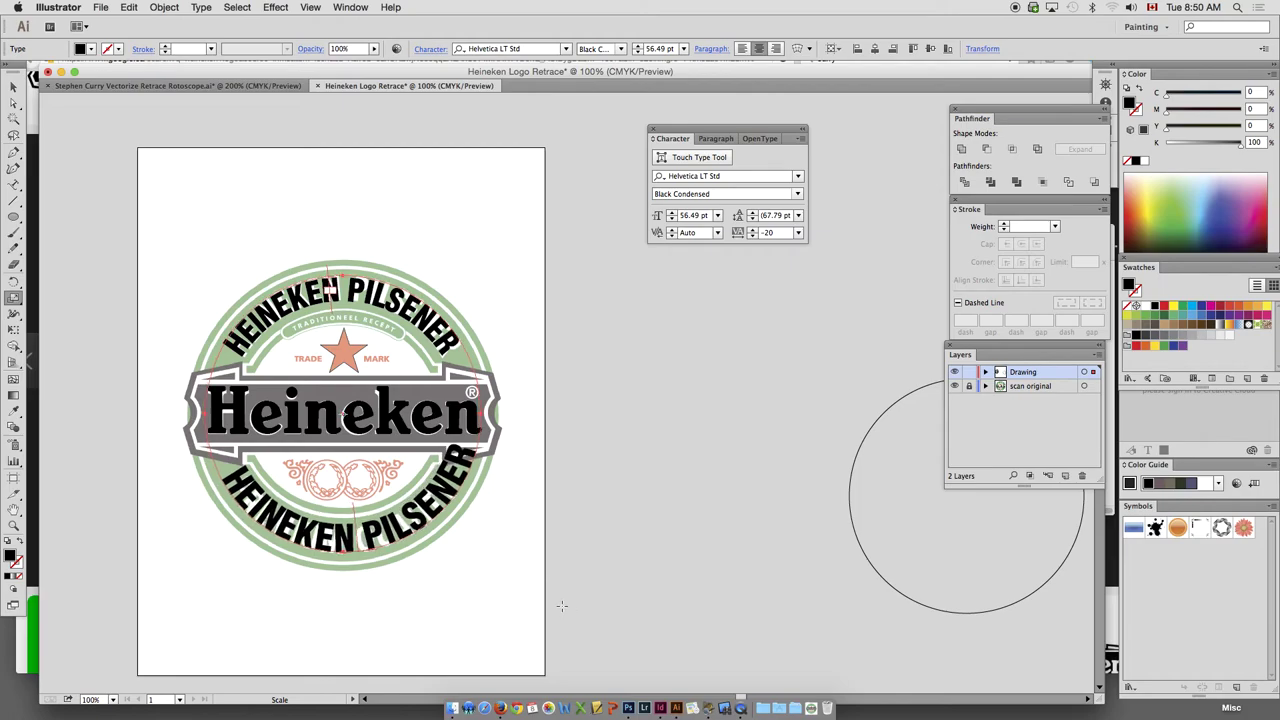
# Set the lower curved lettering's font size to 48 pt and rotate it clockwise to centre it along the lower band
pyautogui.doubleClick(693, 215)
pyautogui.write('4')
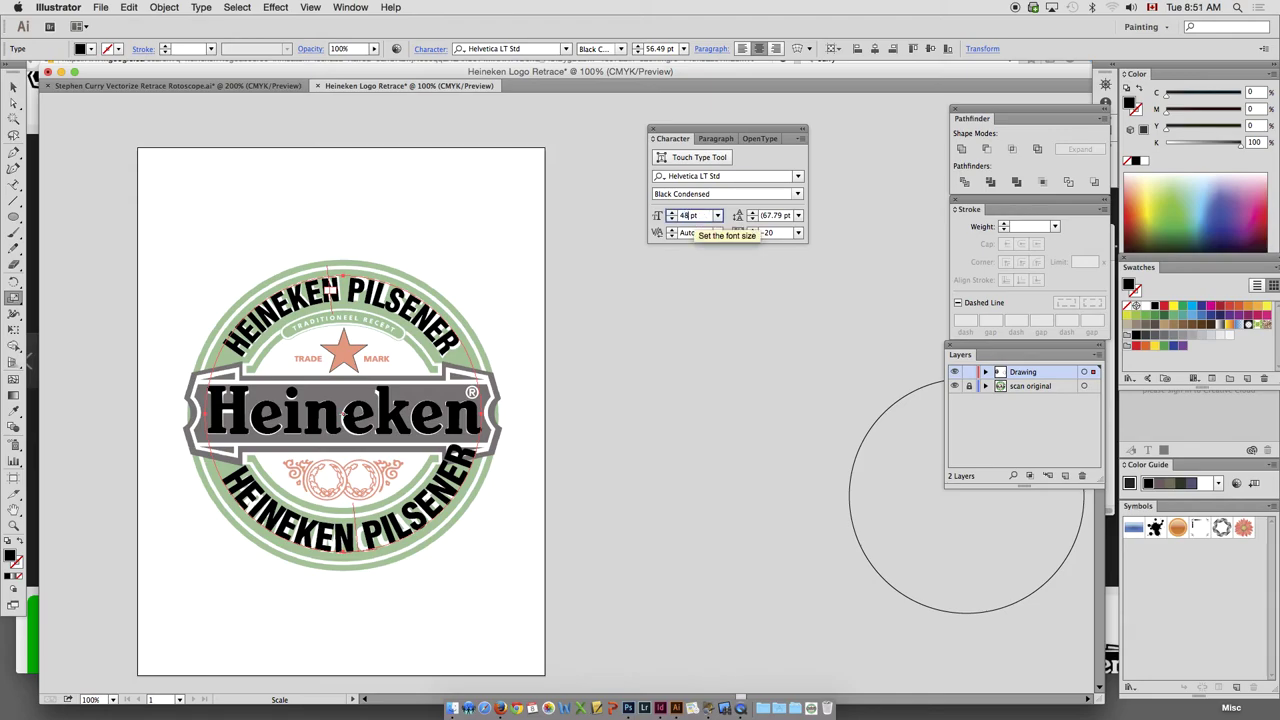
pyautogui.write('8')
pyautogui.press('Return')
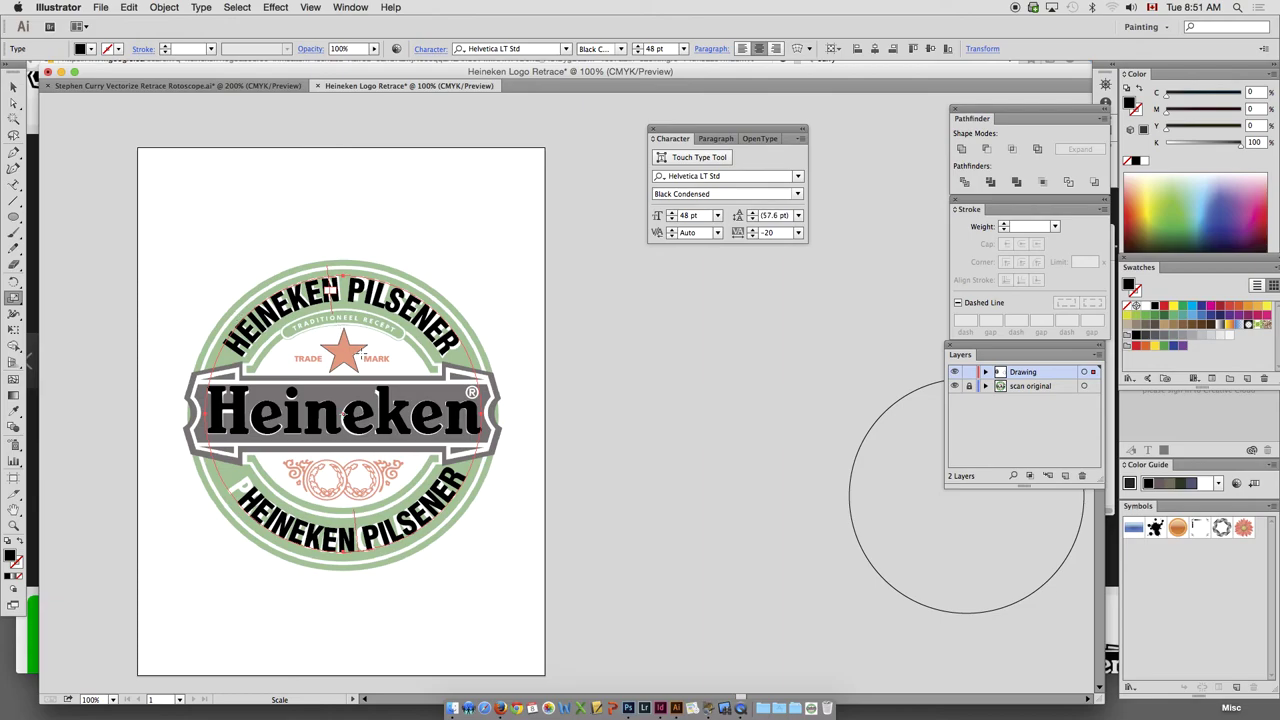
pyautogui.press('r')
pyautogui.moveTo(361, 242); pyautogui.dragTo(379, 243)
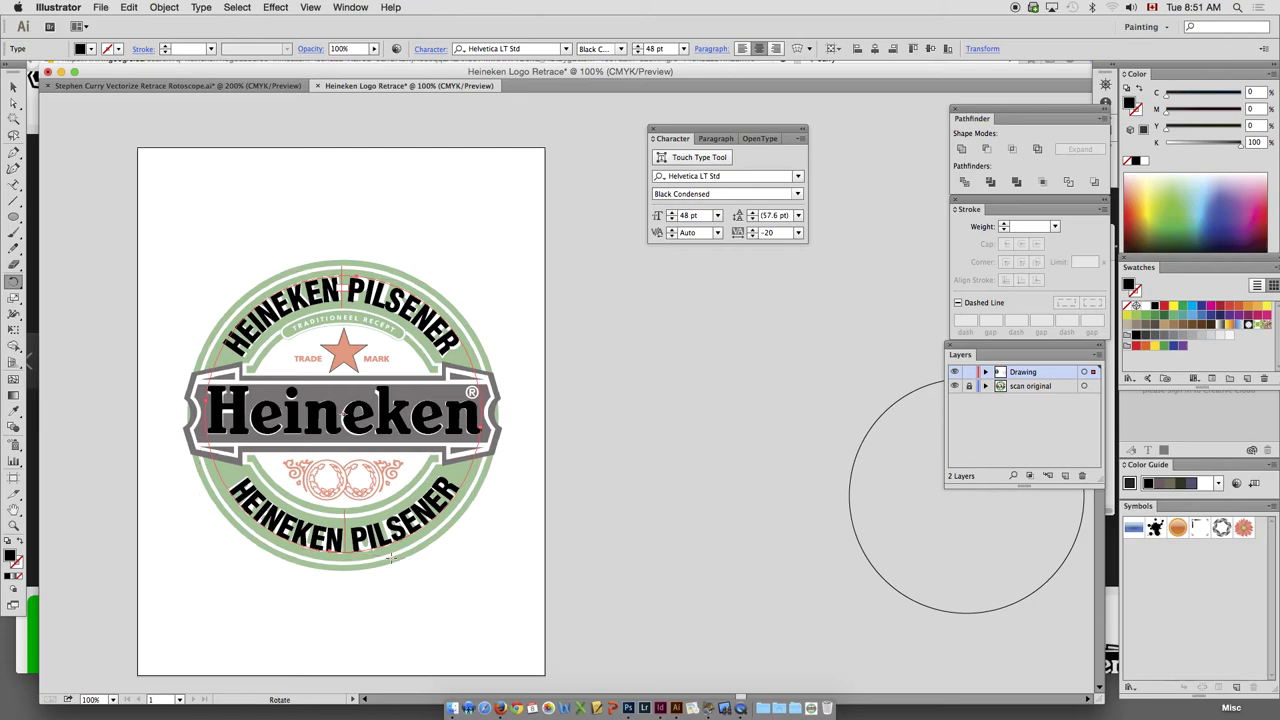
# Move the lower curved lettering off to the right of the logo and replace its text with PREMIUM QUALITY
pyautogui.press('t')
pyautogui.moveTo(338, 541); pyautogui.dragTo(561, 546)
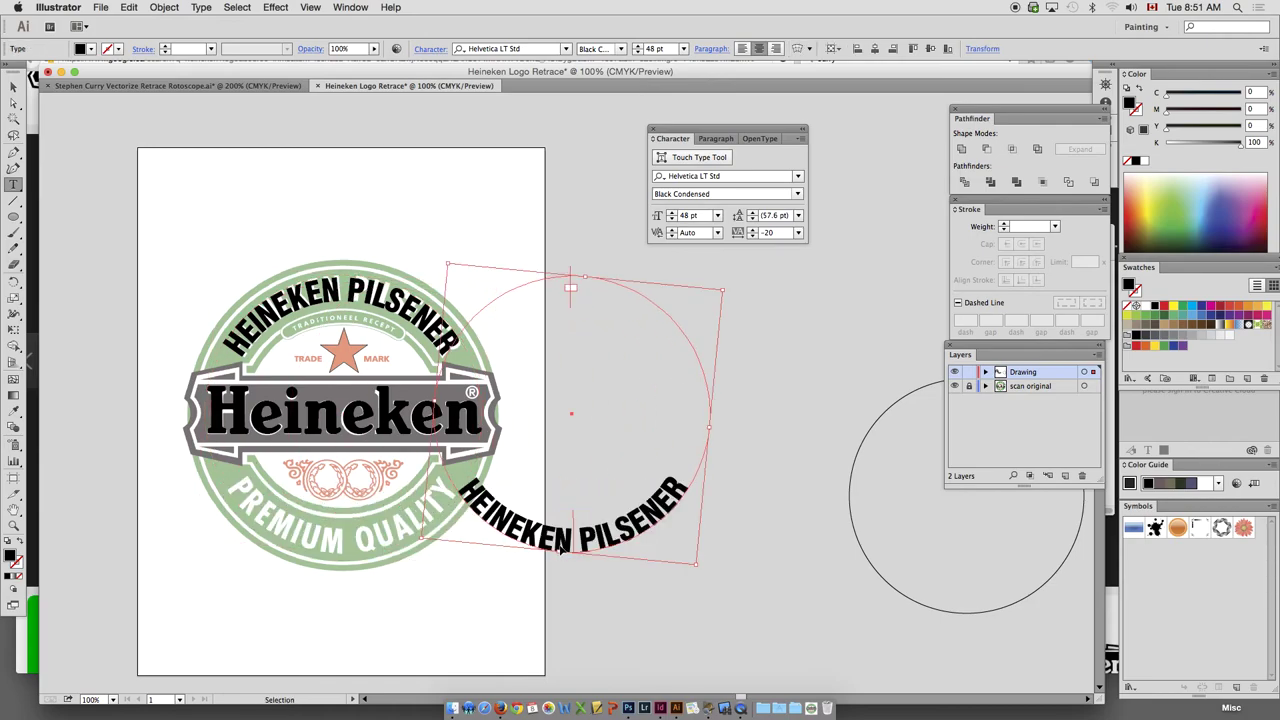
pyautogui.click(561, 541)
pyautogui.tripleClick(561, 541)
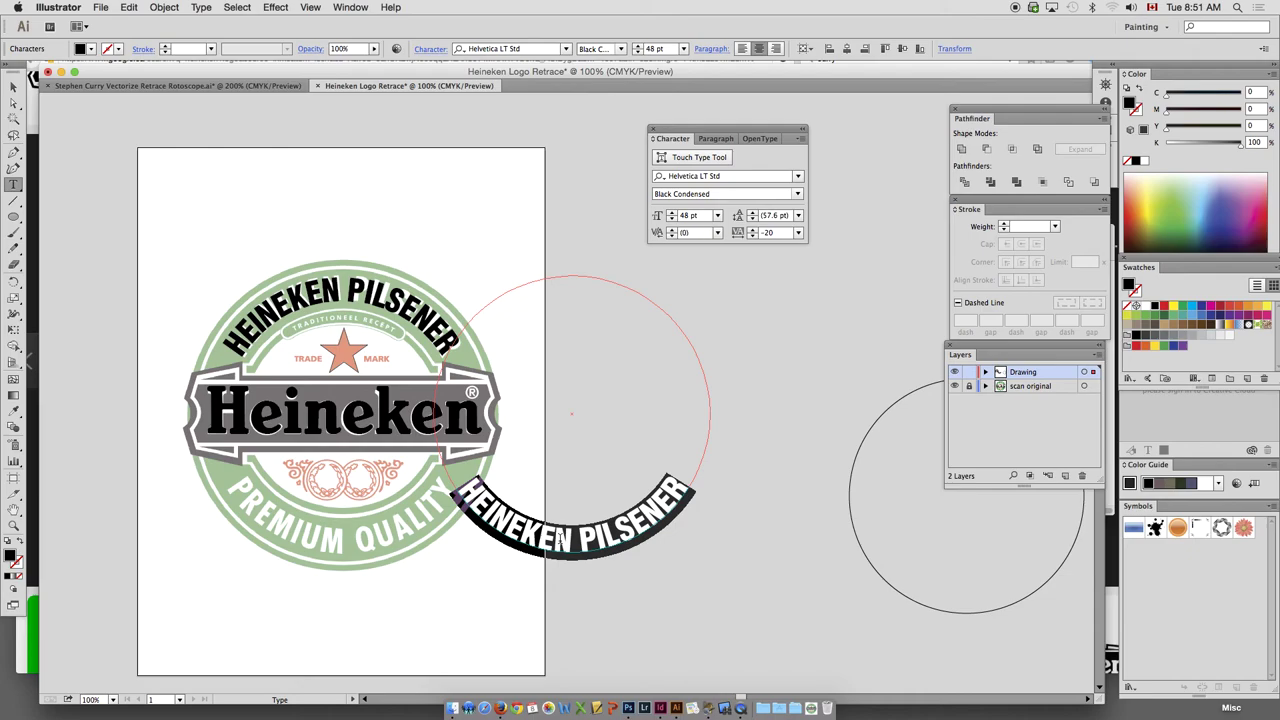
pyautogui.write('PREMIUM')
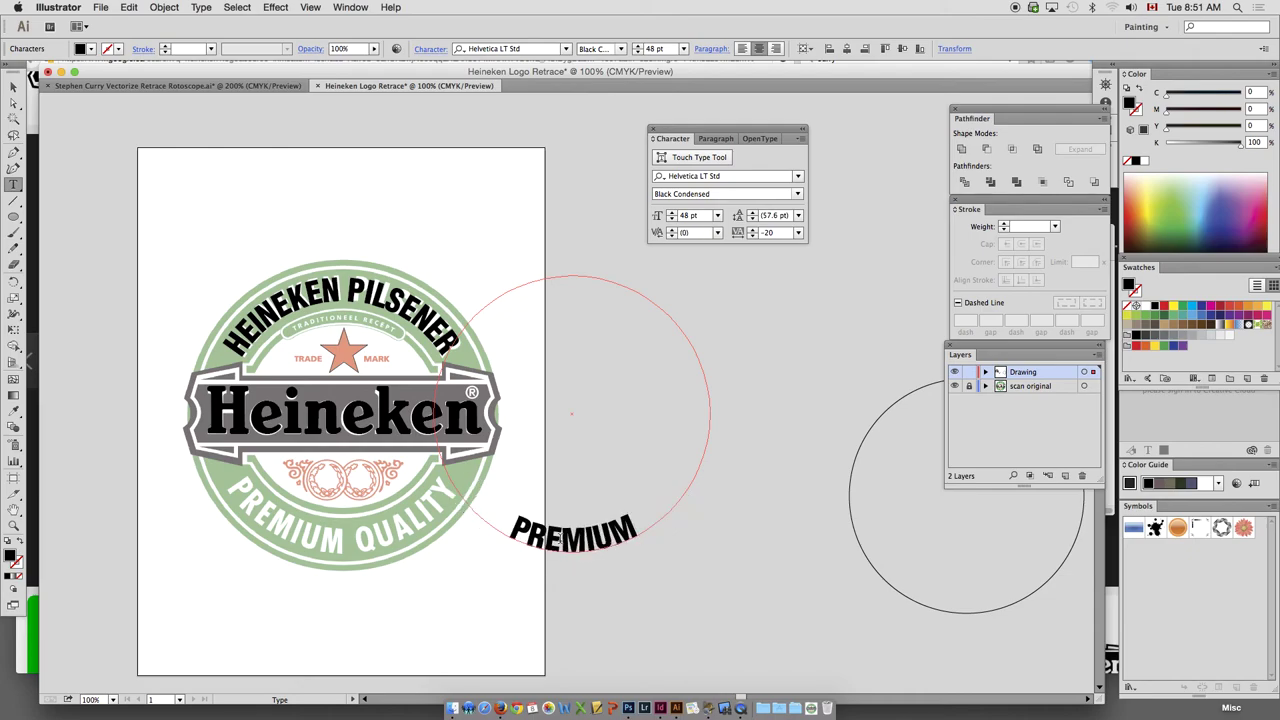
pyautogui.write(' QULAITY')
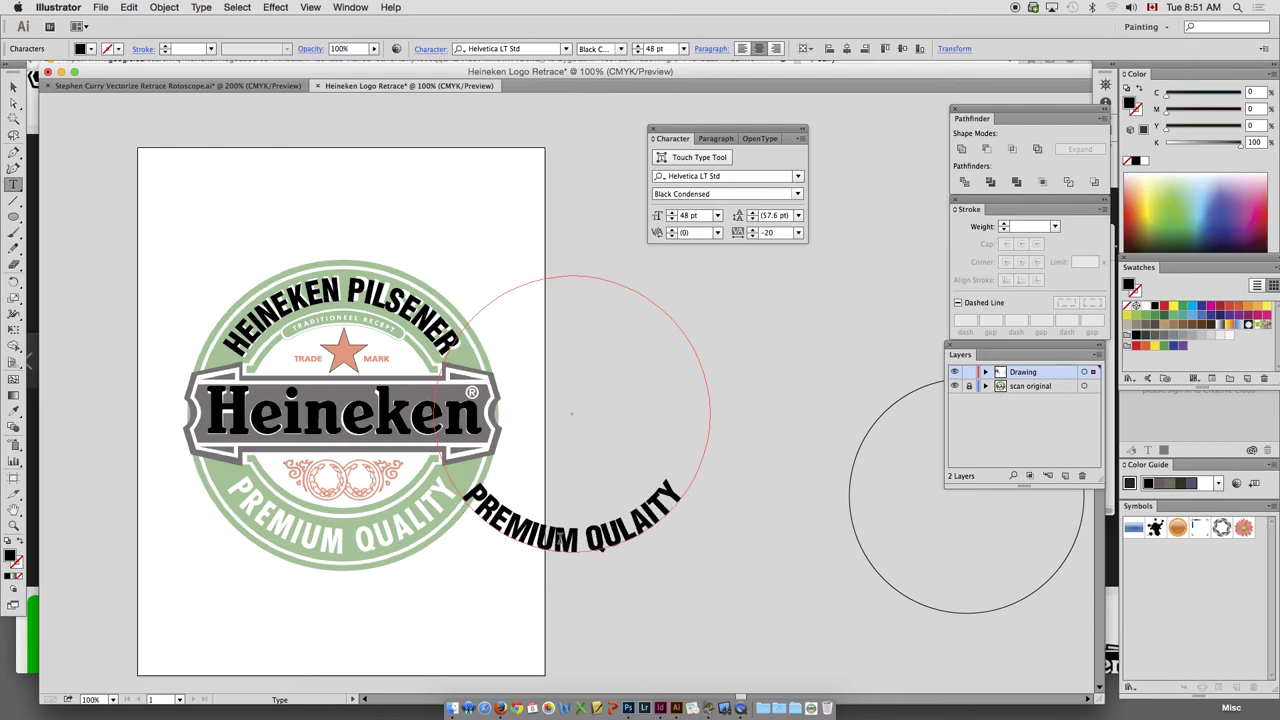
pyautogui.press('BackSpace')
pyautogui.press('BackSpace')
pyautogui.press('BackSpace')
pyautogui.press('BackSpace')
pyautogui.press('BackSpace')
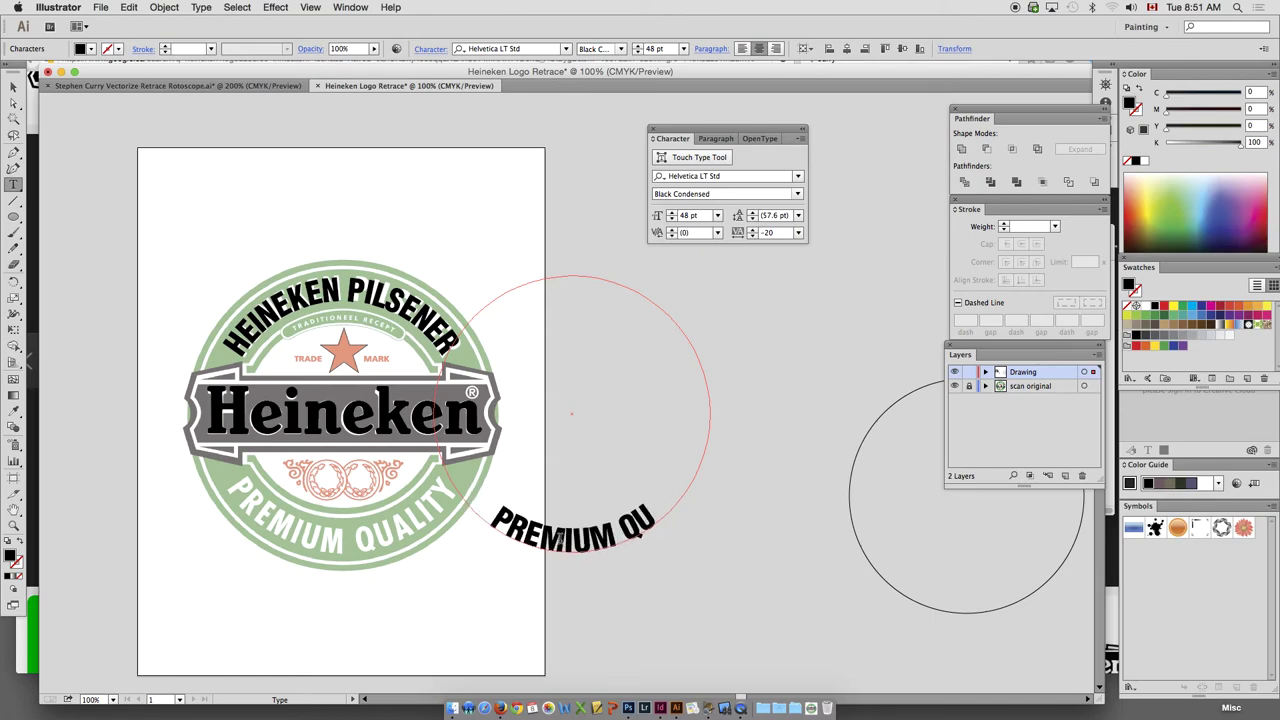
pyautogui.write('ALITY')
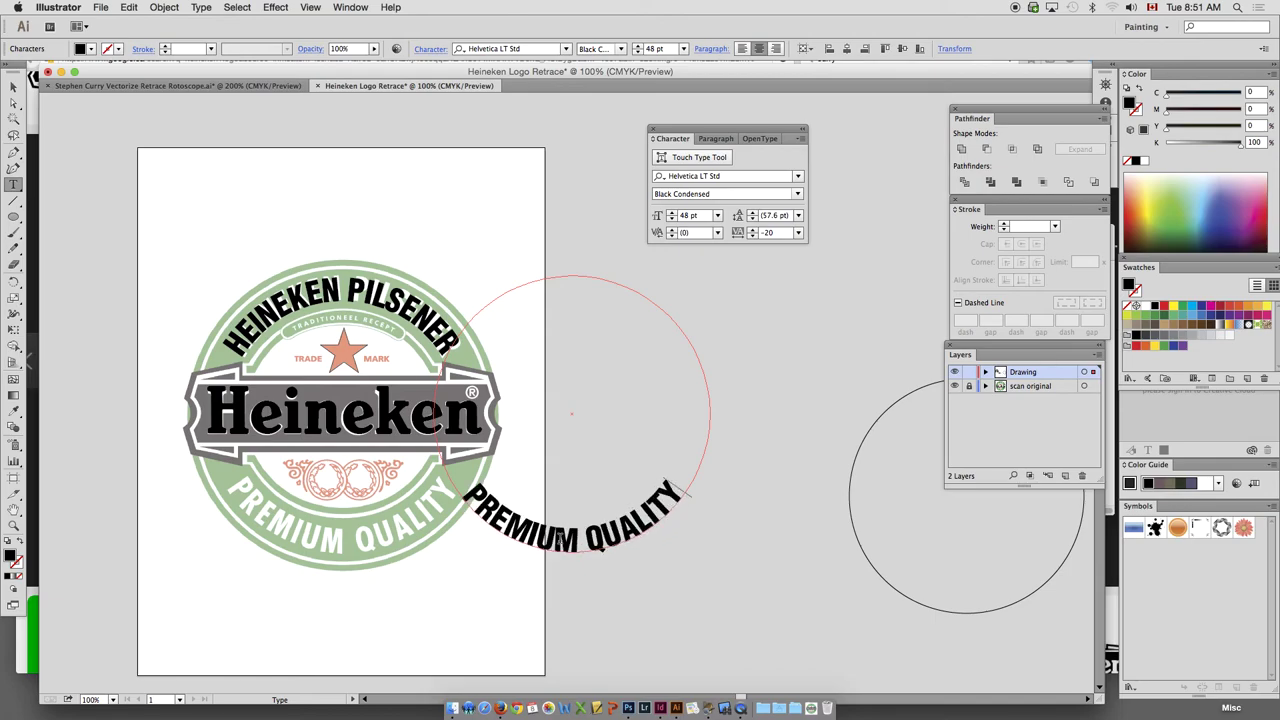
# Move the PREMIUM QUALITY lettering back over the template's lower band and nudge it right and down into alignment
pyautogui.click(14, 87)
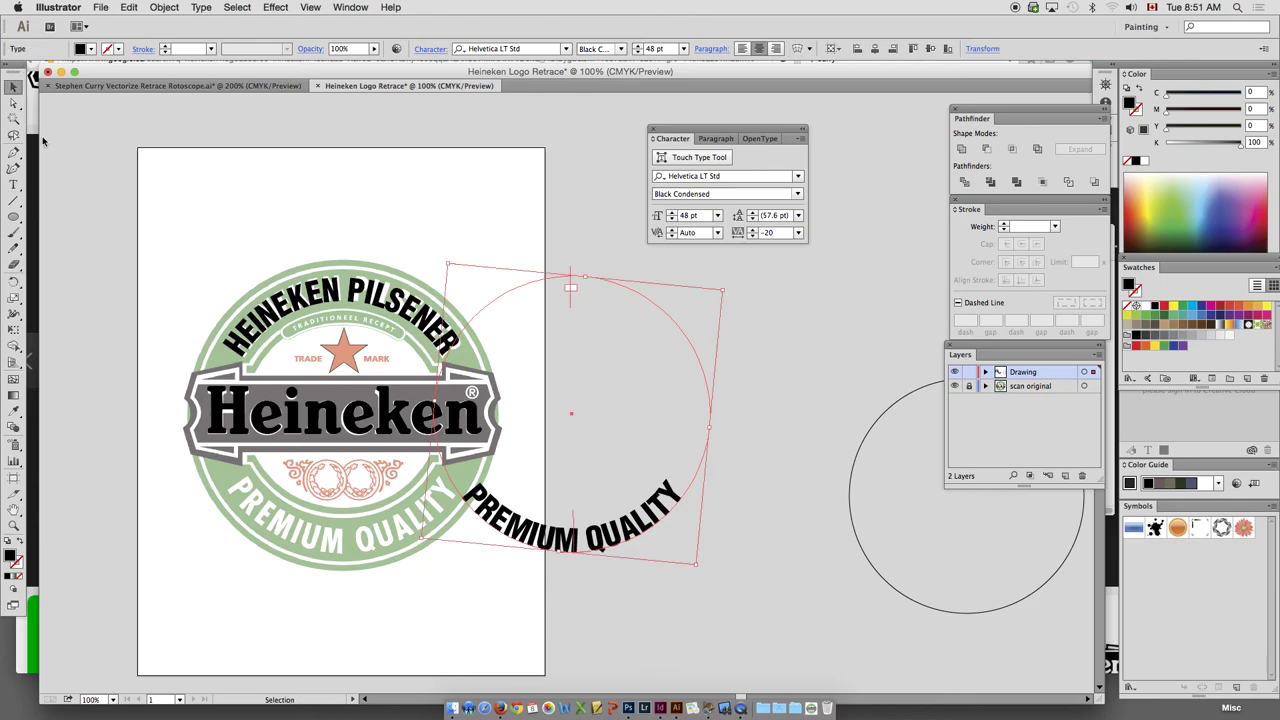
pyautogui.moveTo(625, 528); pyautogui.dragTo(394, 525)
pyautogui.press('Right')
pyautogui.press('Right')
pyautogui.press('Right')
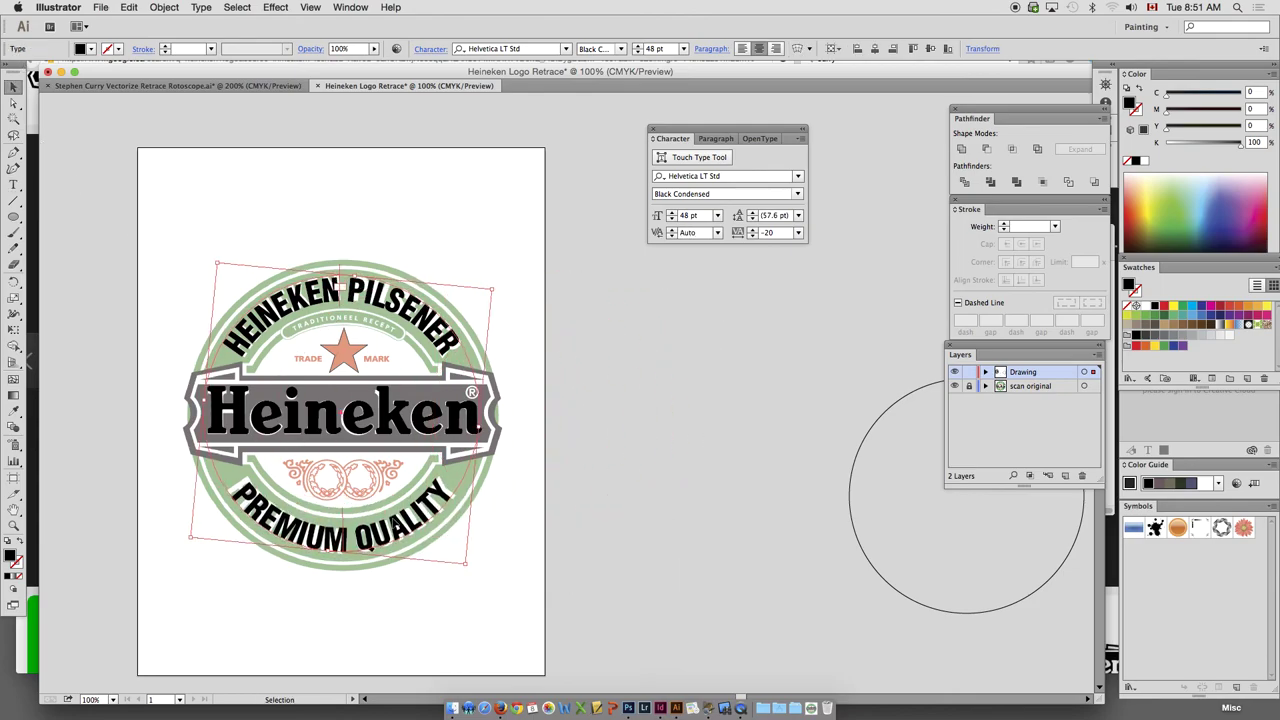
pyautogui.press('Down')
pyautogui.press('Down')
pyautogui.press('Down')
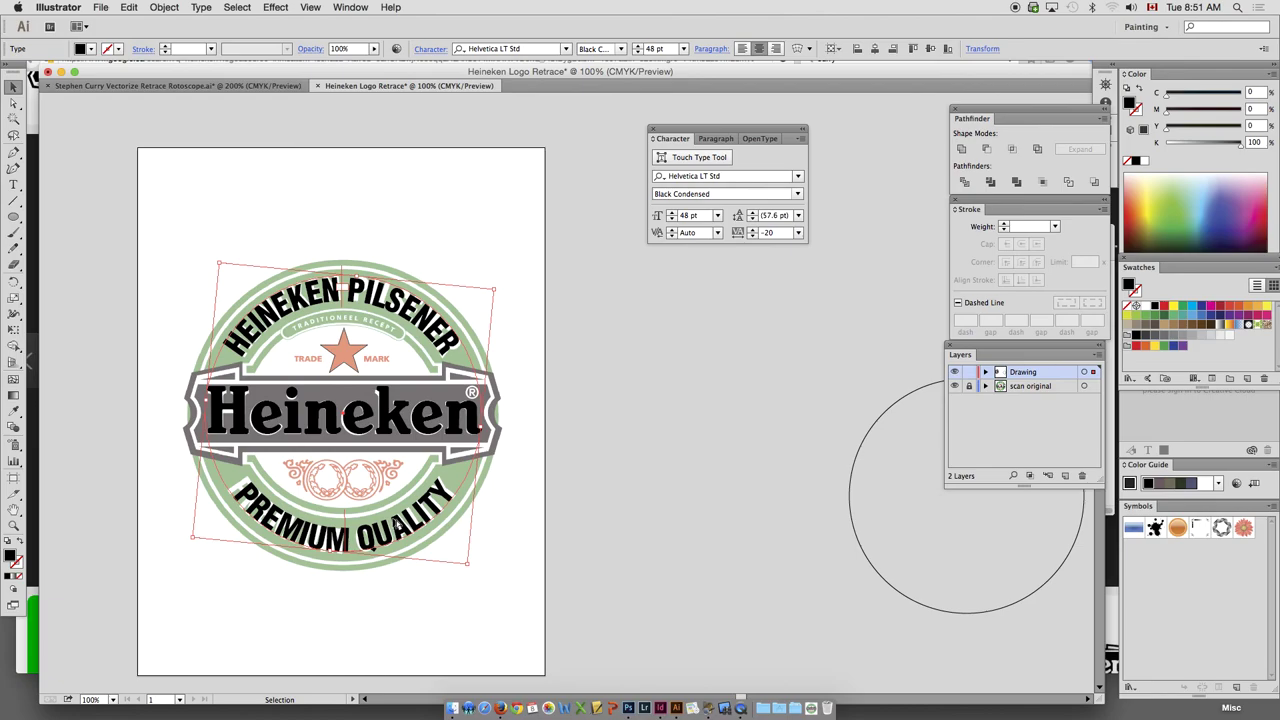
# Loosen the PREMIUM QUALITY lettering's tracking to 0, nudge it slightly left and deselect it
pyautogui.hotkey('alt', 'Right')
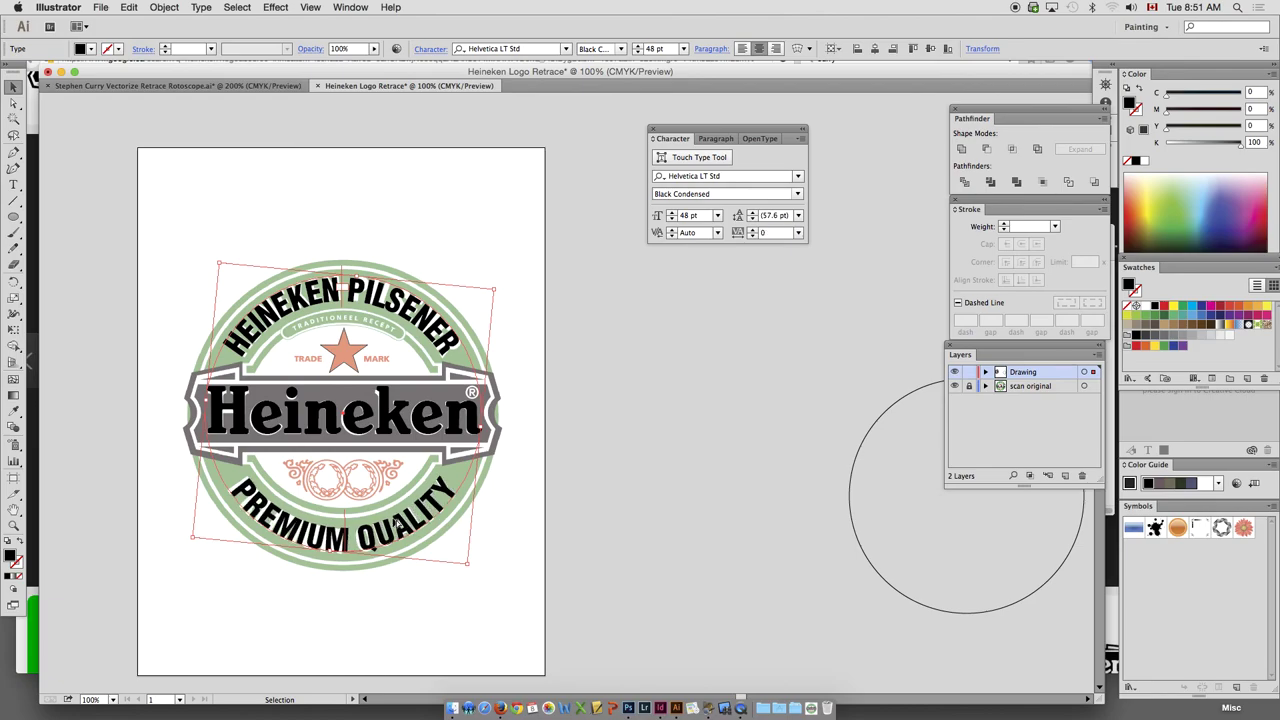
pyautogui.press('Left')
pyautogui.press('Left')
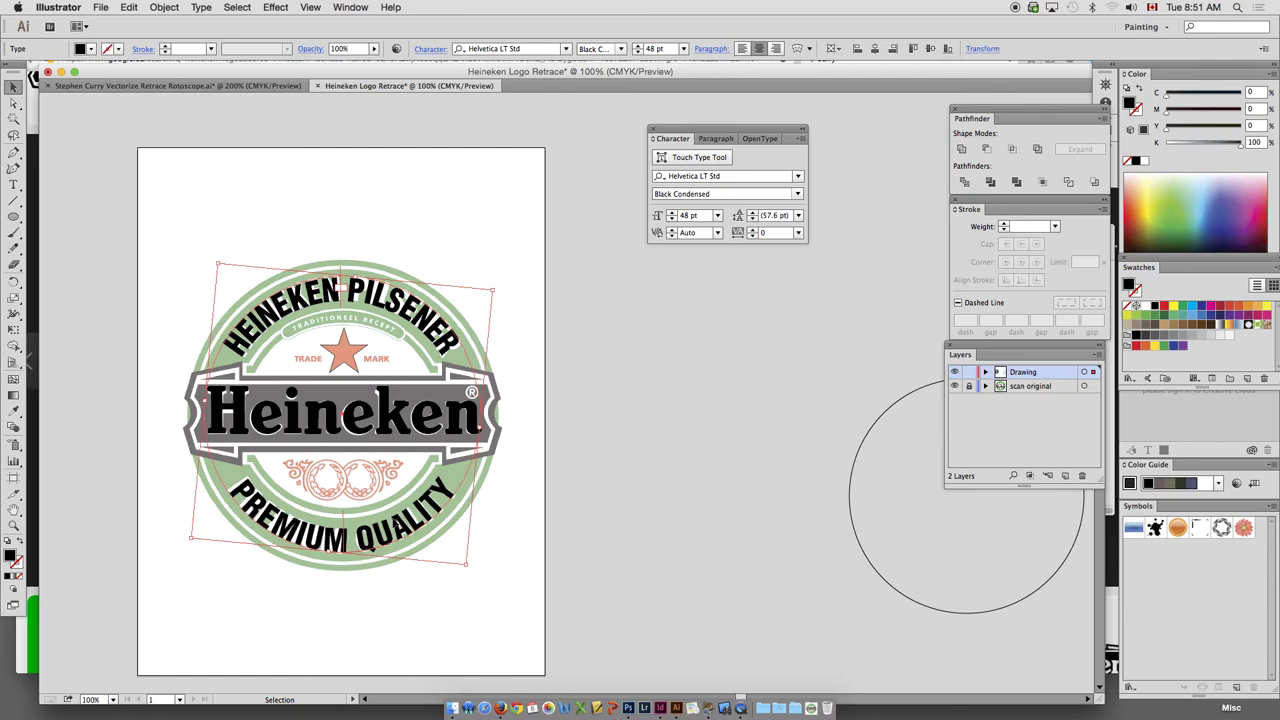
pyautogui.click(557, 569)
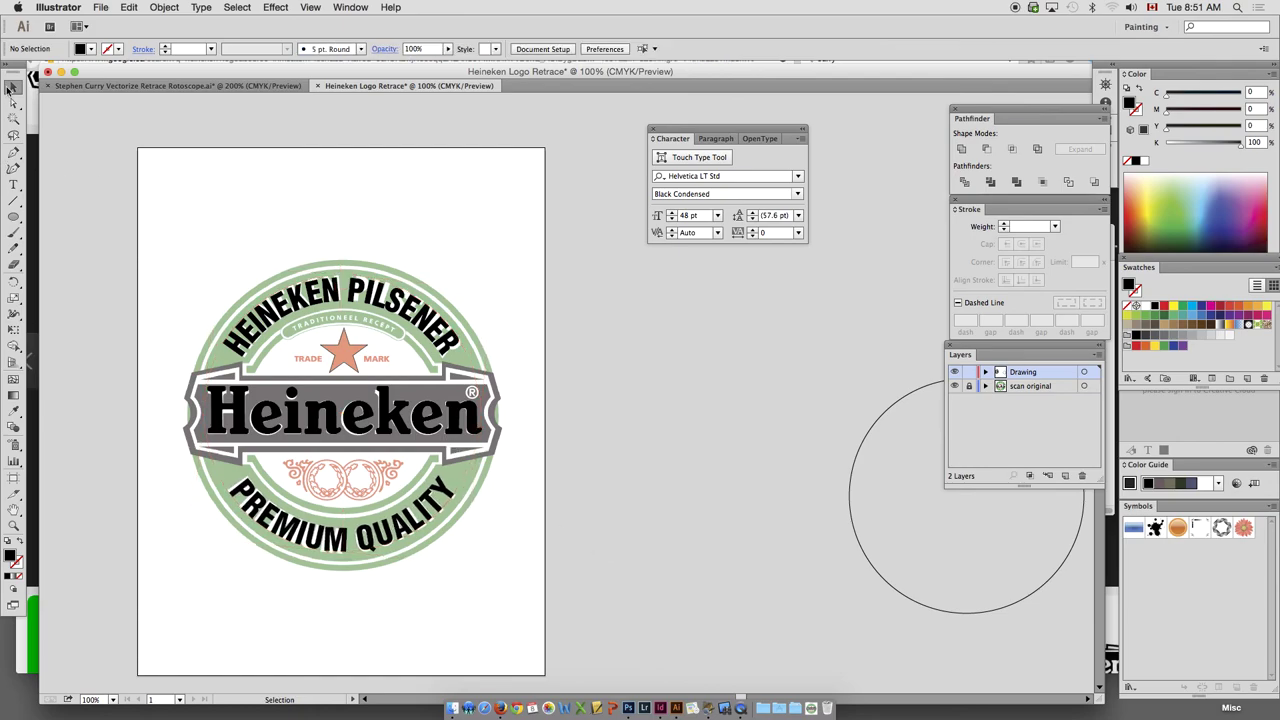
# Examine the logo up close to check how both curved texts fit the template and which details remain to trace
pyautogui.press('z')
pyautogui.moveTo(157, 227); pyautogui.dragTo(557, 511)
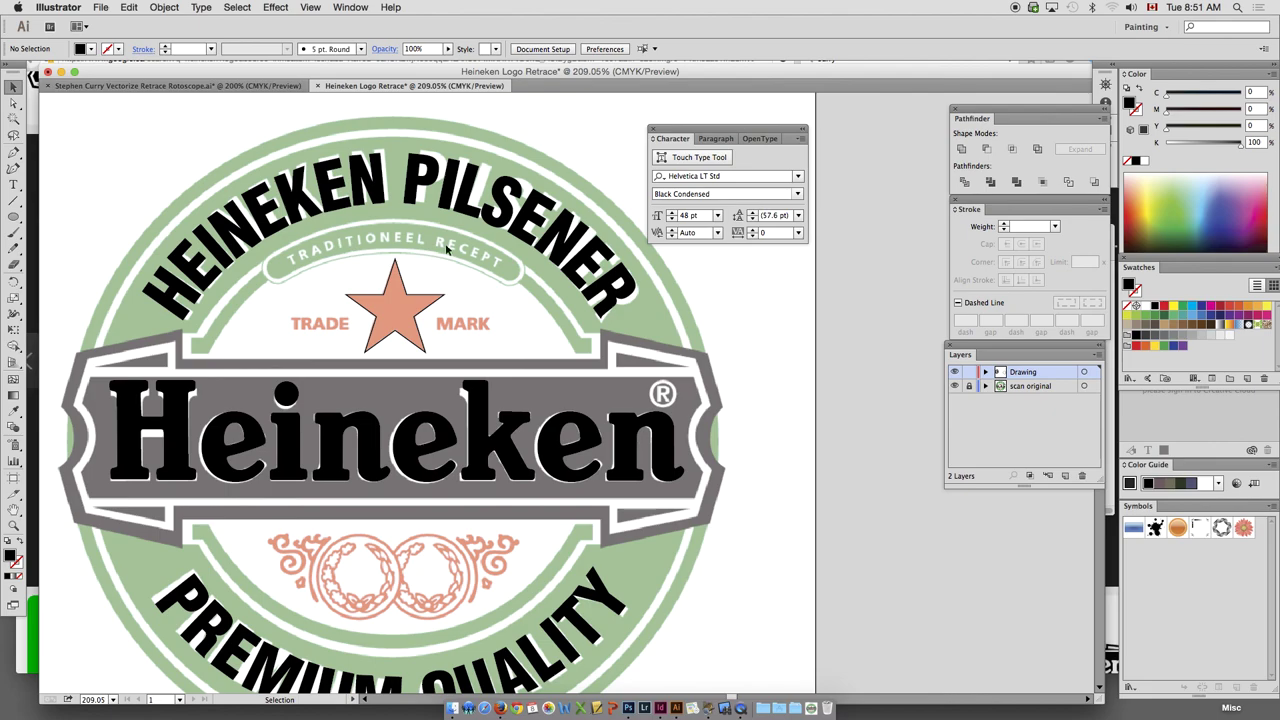
pyautogui.moveTo(388, 326); pyautogui.dragTo(372, 290)
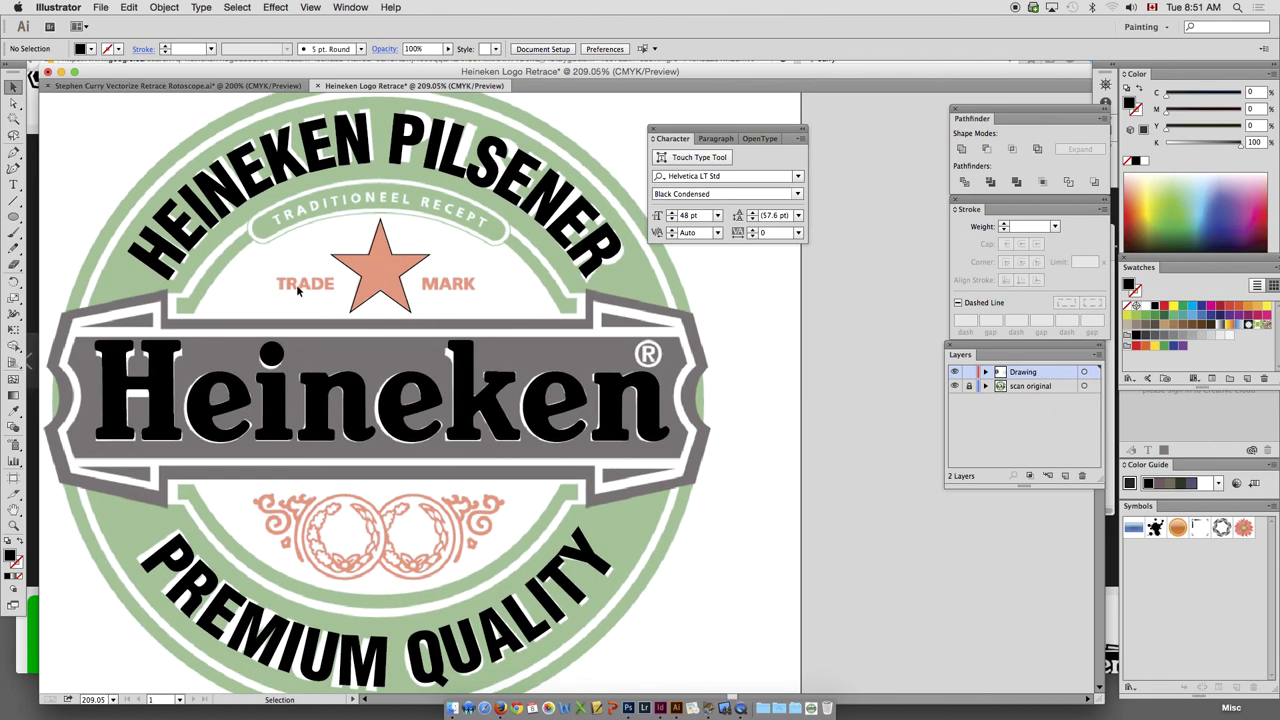
pyautogui.keyDown('alt'); pyautogui.keyDown('super'); pyautogui.click(412, 298); pyautogui.keyUp('super'); pyautogui.keyUp('alt')
pyautogui.moveTo(586, 396); pyautogui.dragTo(334, 337)
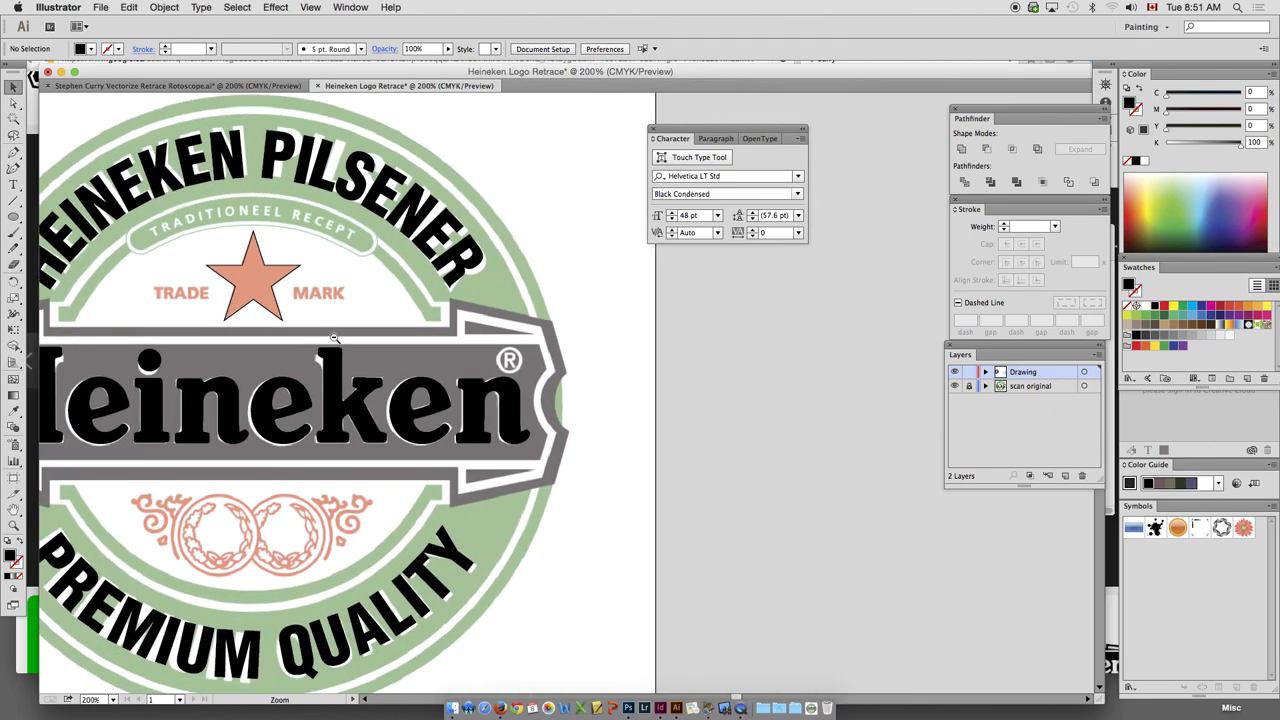
pyautogui.keyDown('alt'); pyautogui.keyDown('super'); pyautogui.click(334, 335); pyautogui.keyUp('super'); pyautogui.keyUp('alt')
pyautogui.moveTo(415, 407); pyautogui.dragTo(264, 344)
pyautogui.press('v')
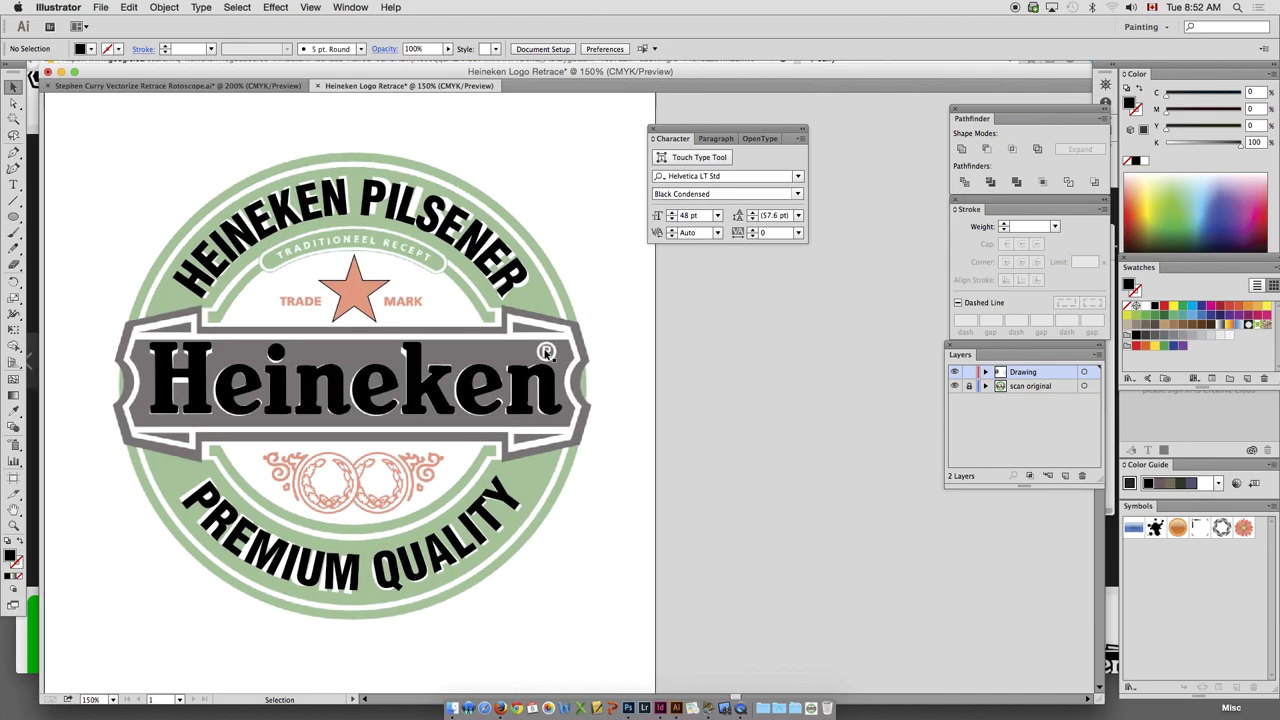